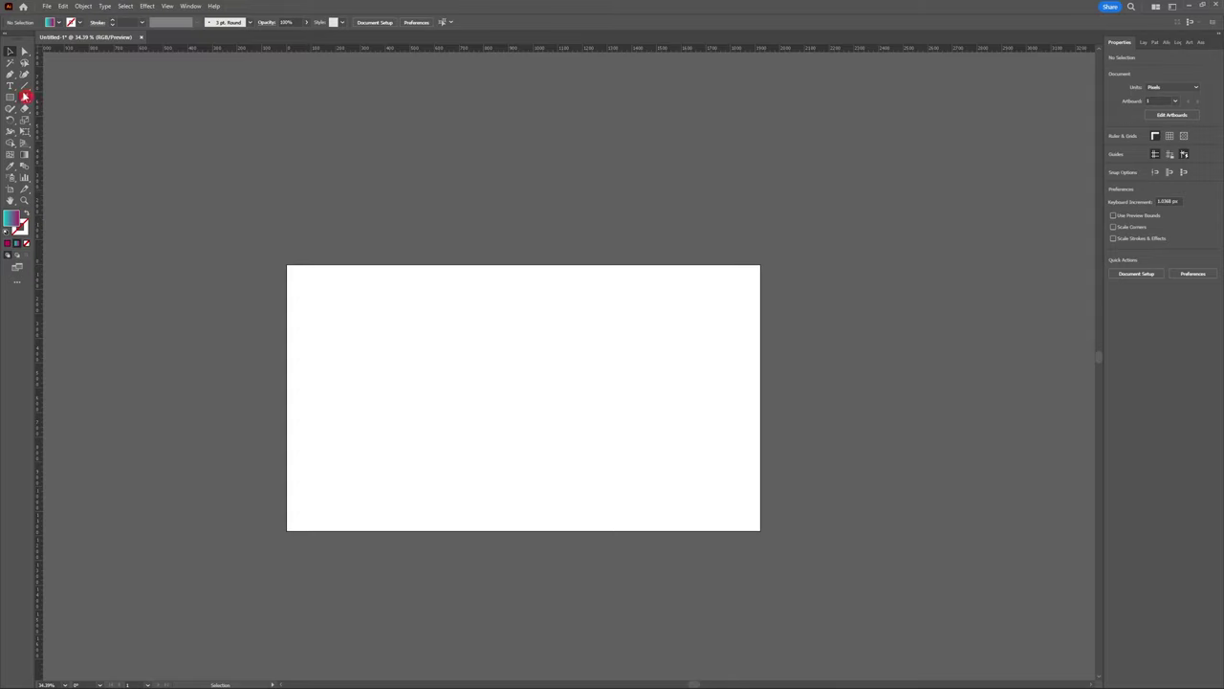
Type 'PS' mid-artboard, then scale it up to fill and centre the artboard
key("t")
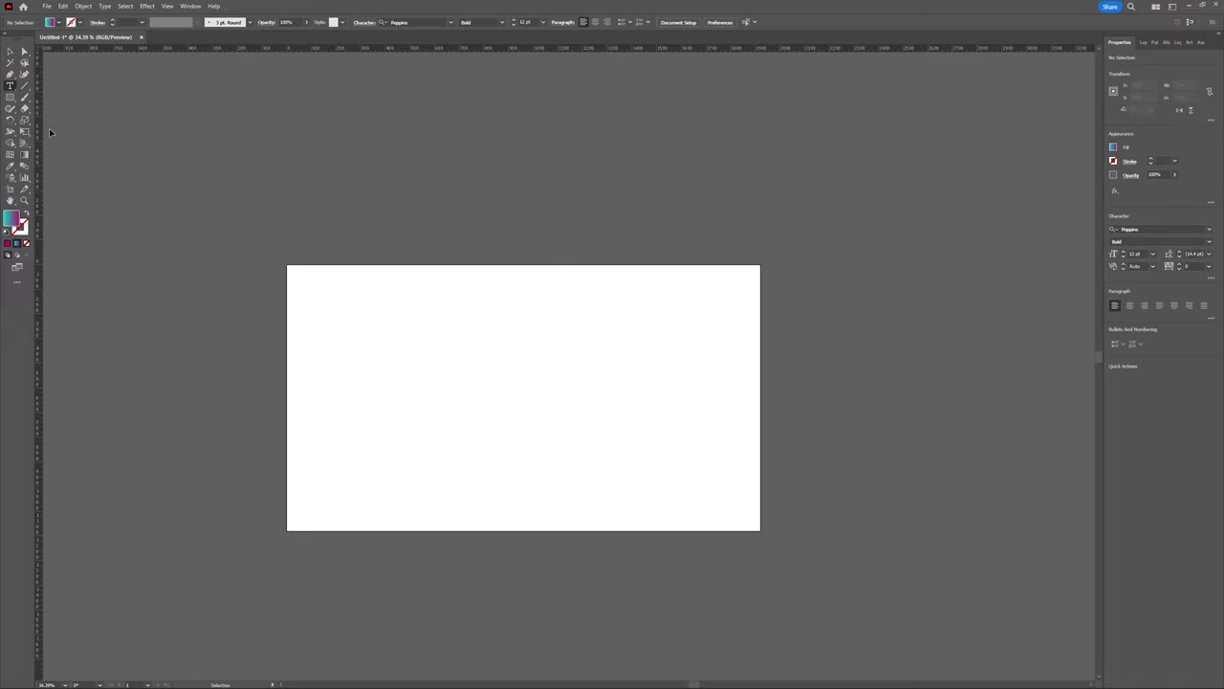
key("ctrl+0")
left_click(481, 340)
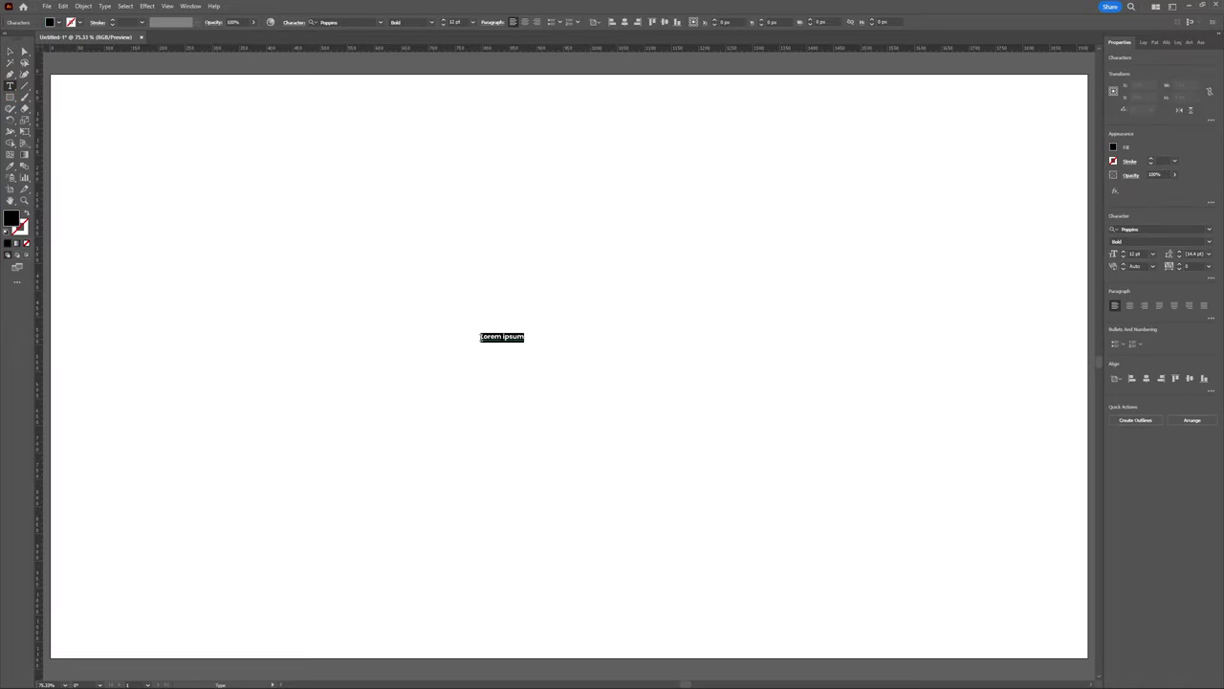
key("BackSpace")
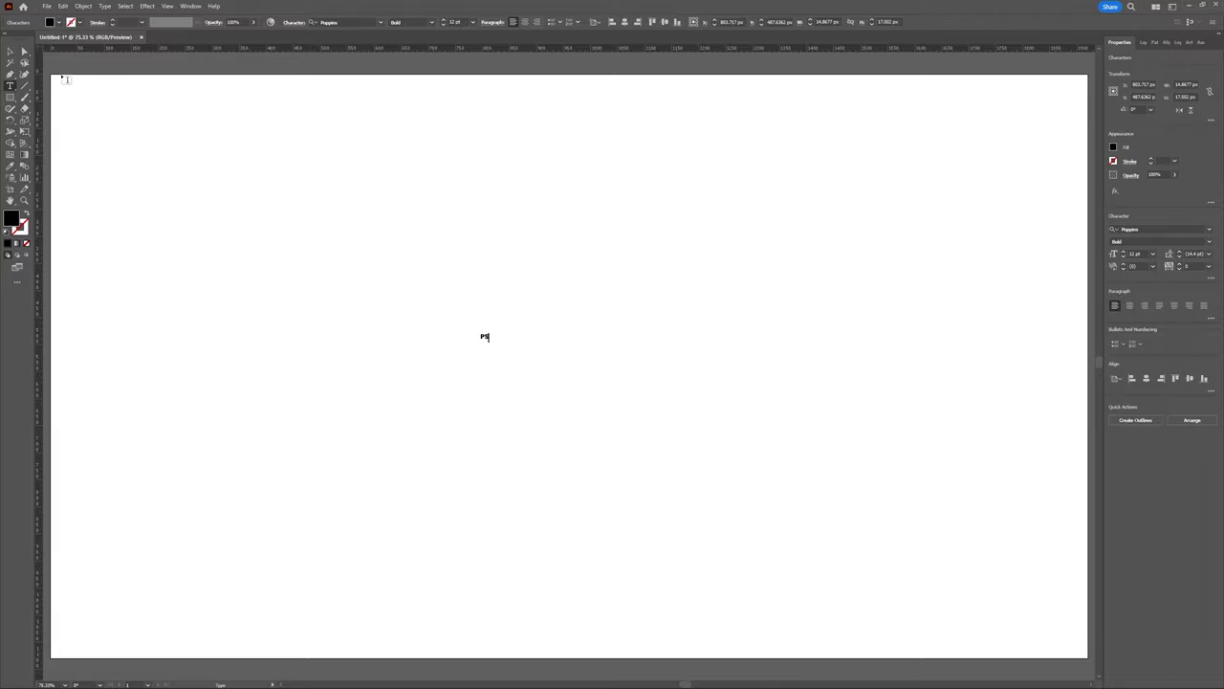
type("PS")
left_click(11, 51)
left_click_drag(487, 341, 918, 593)
left_click_drag(710, 337, 774, 429)
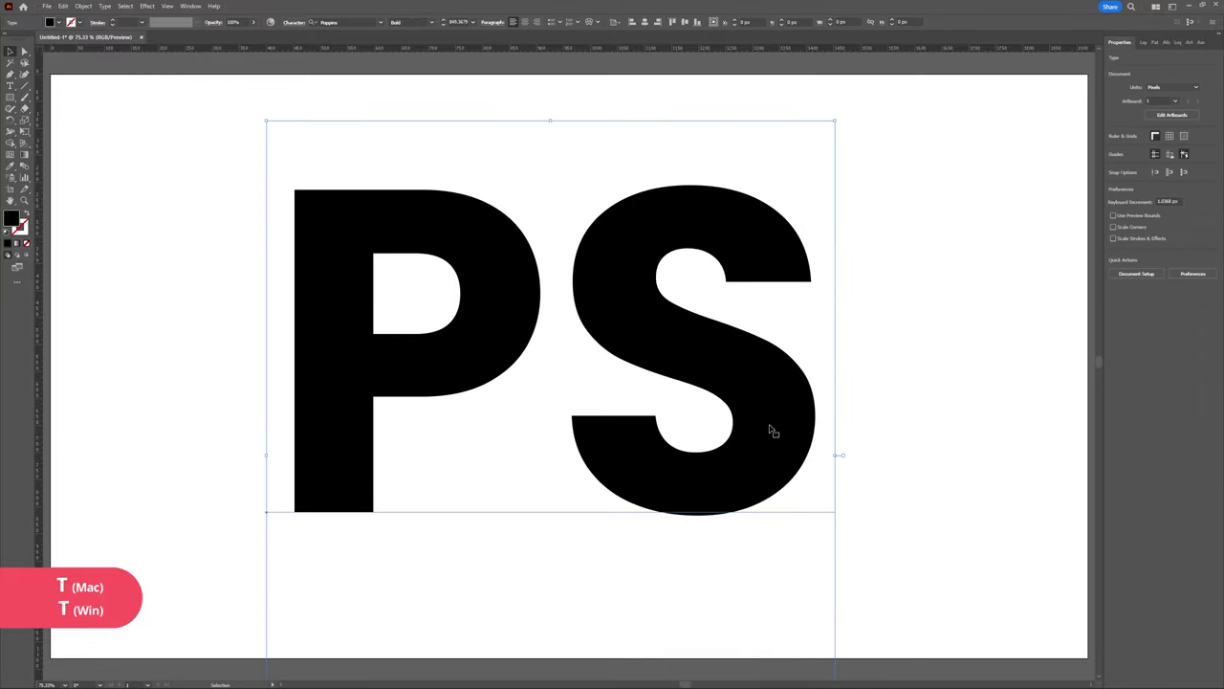
Pen a short vertical line left of the letters and set the stroke to #ff0000
left_click(193, 382)
key("p")
left_click(121, 308)
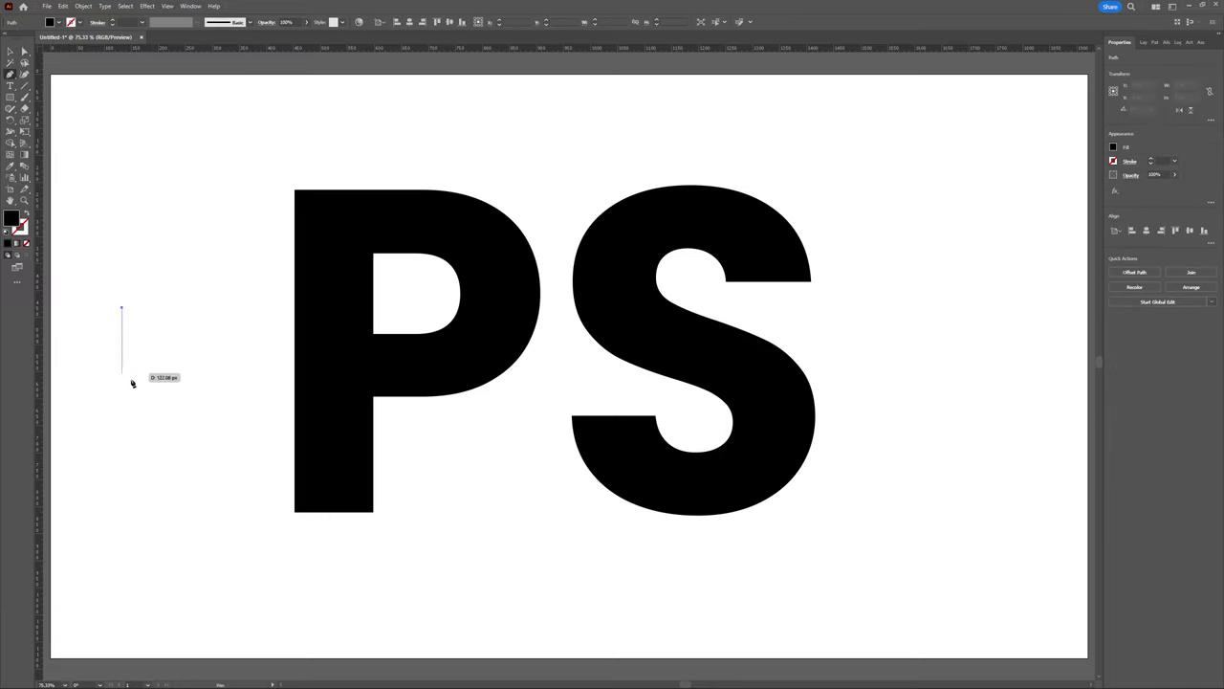
left_click(121, 387)
left_click(25, 215)
left_click(19, 227)
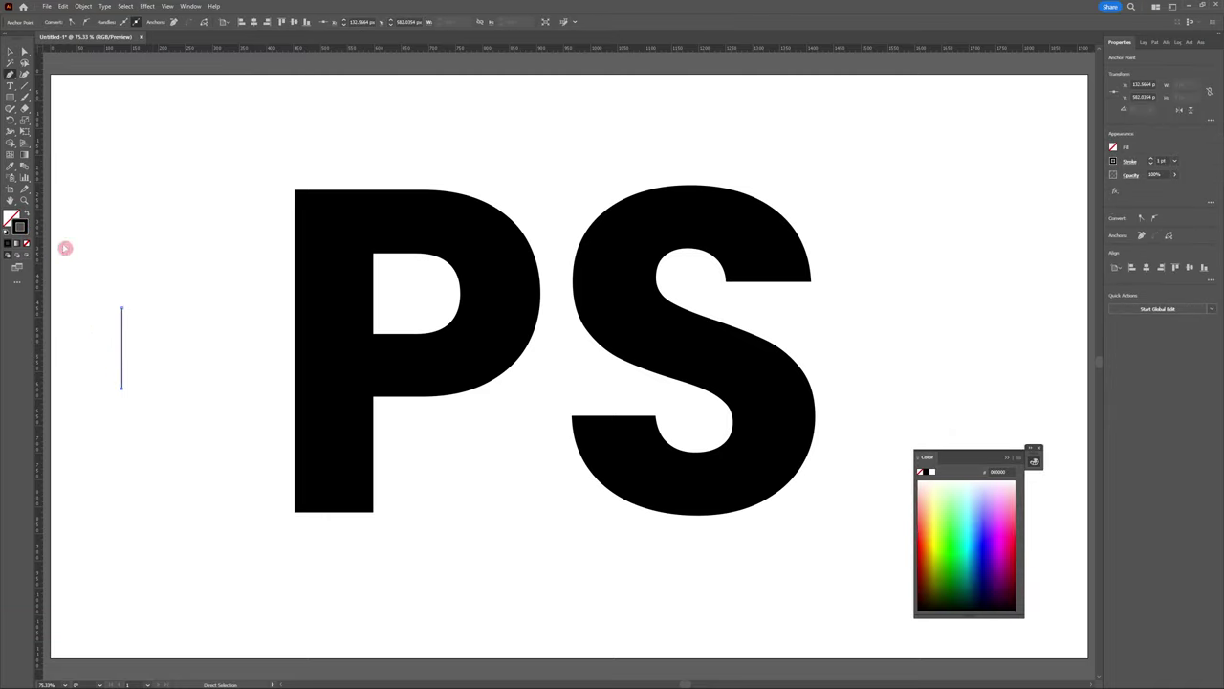
double_click(19, 227)
type("ff0000")
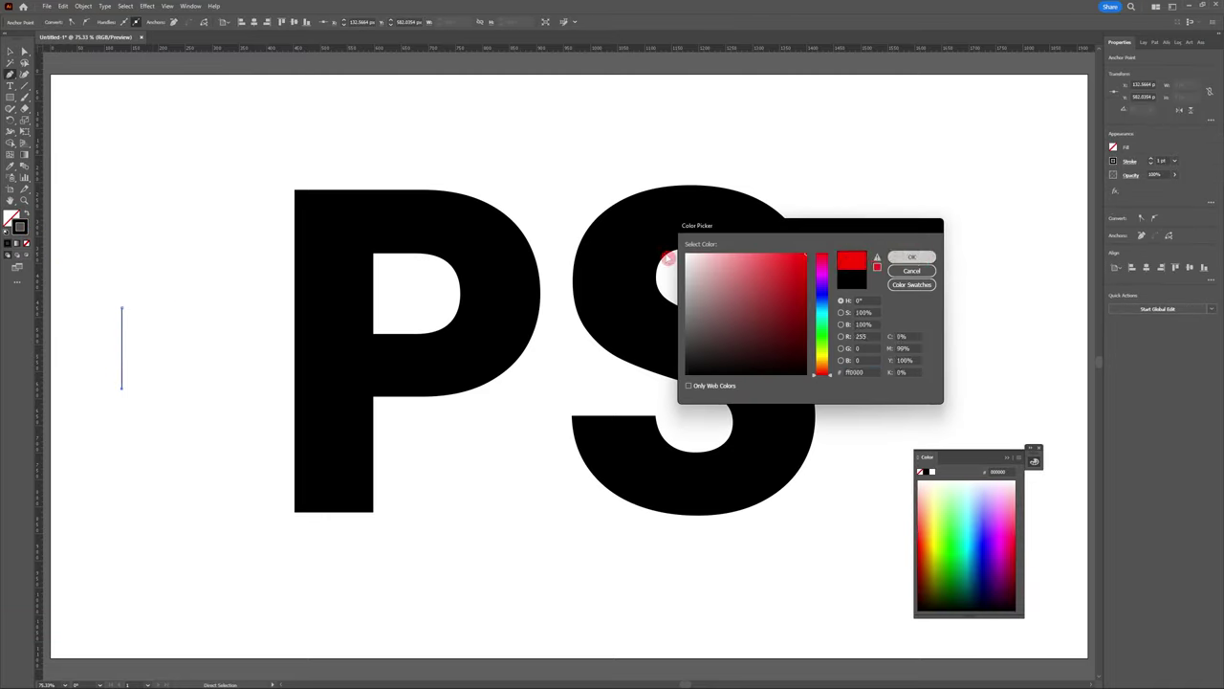
left_click(911, 257)
key("p")
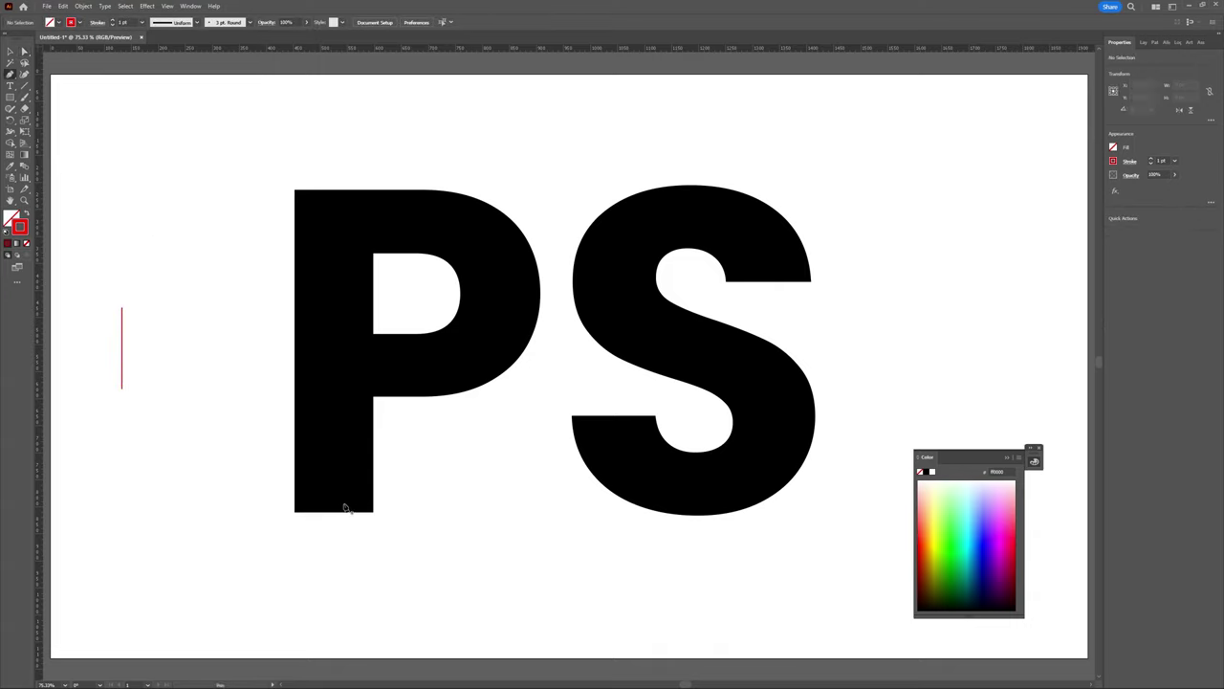
left_click(1042, 451)
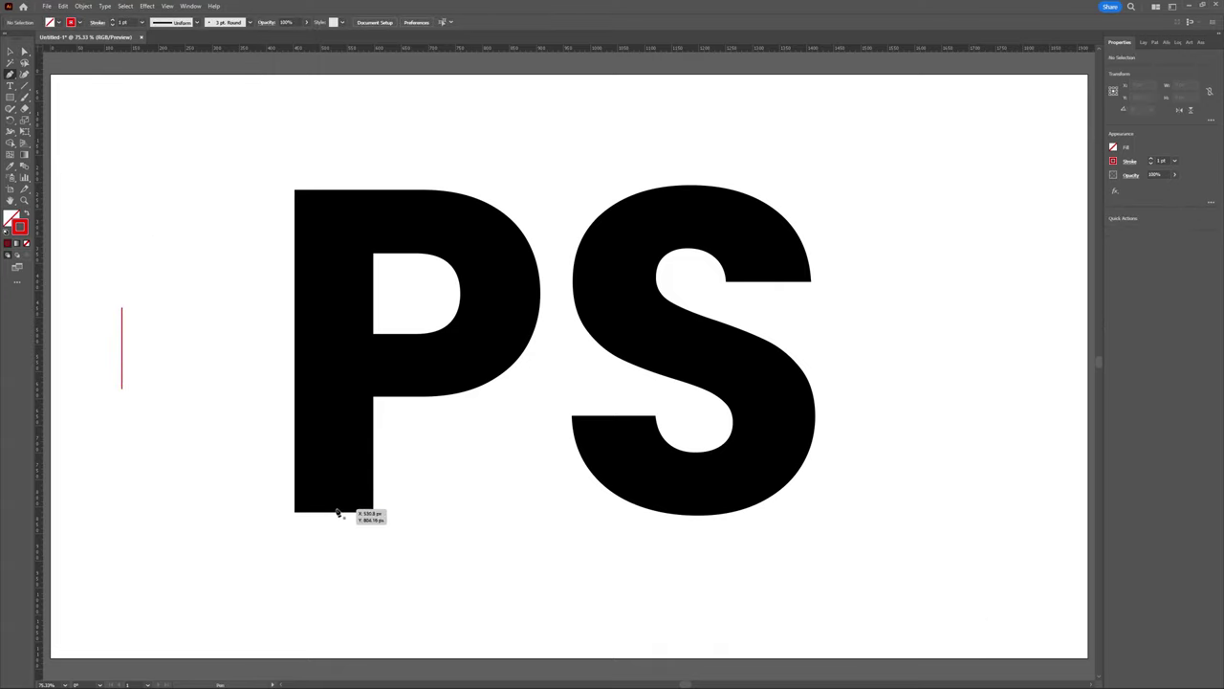
Trace the P's stem and bowl with a path, then round the bowl's right corners
left_click(332, 511)
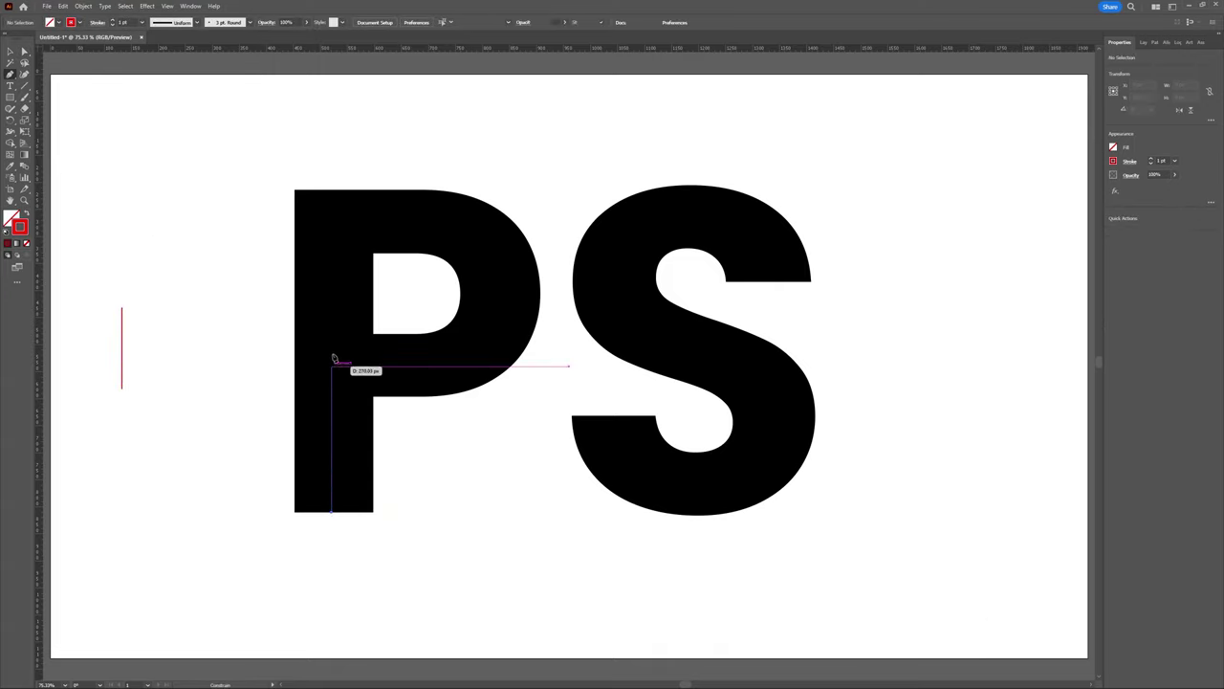
left_click(332, 224)
left_click(505, 226)
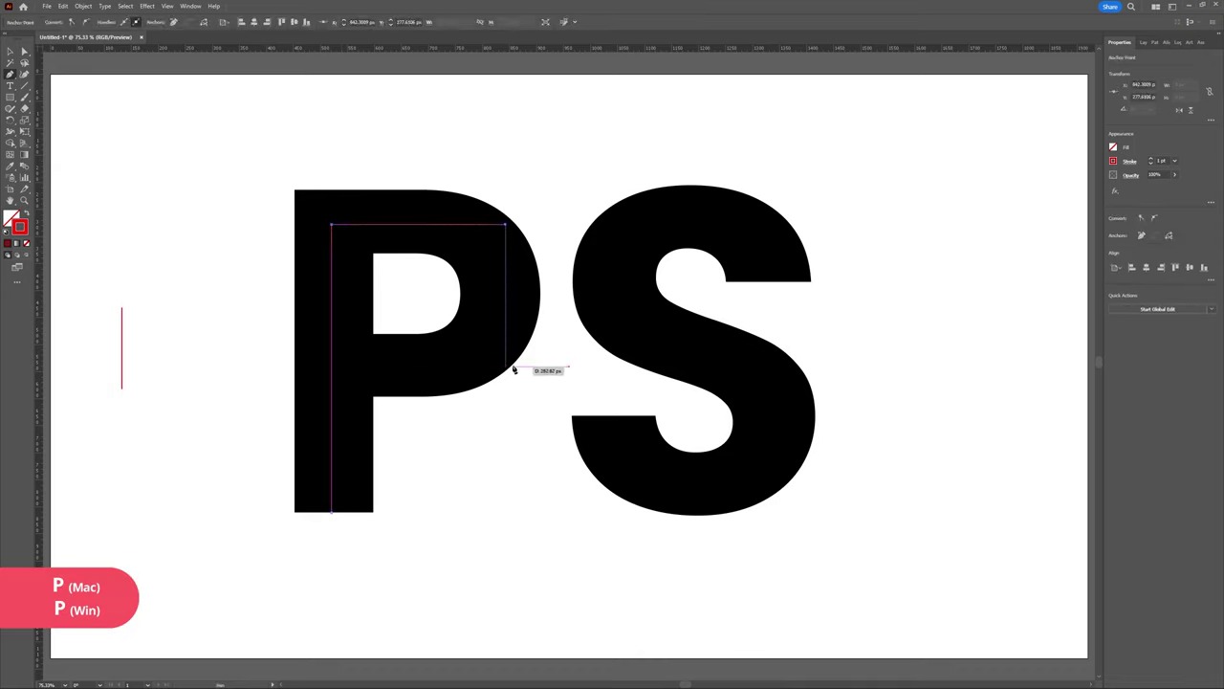
left_click(505, 367)
left_click(333, 366)
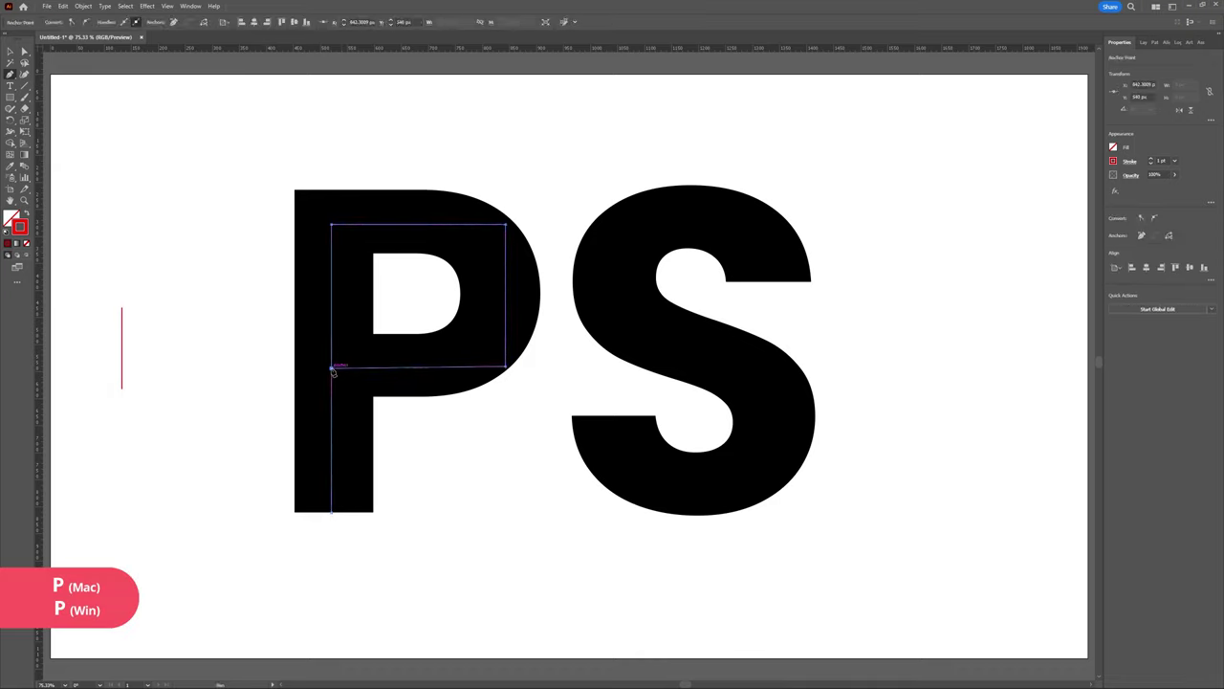
key("a")
left_click(505, 367)
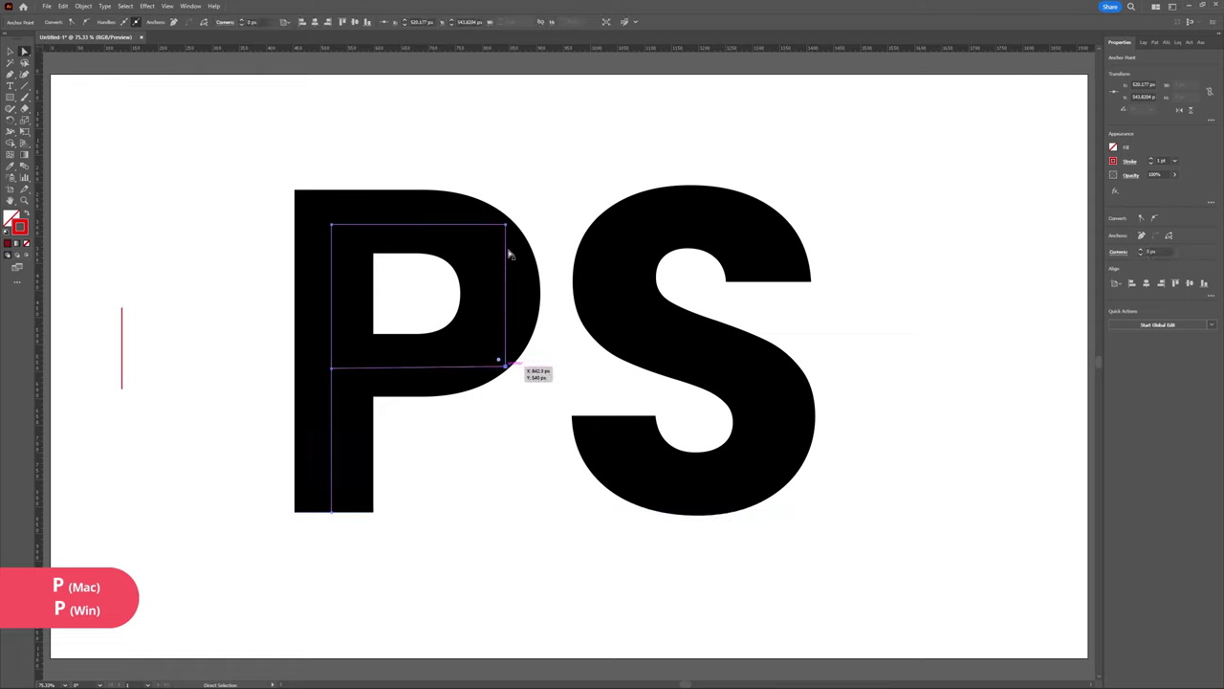
left_click(505, 226, "shift")
left_click_drag(499, 233, 344, 295)
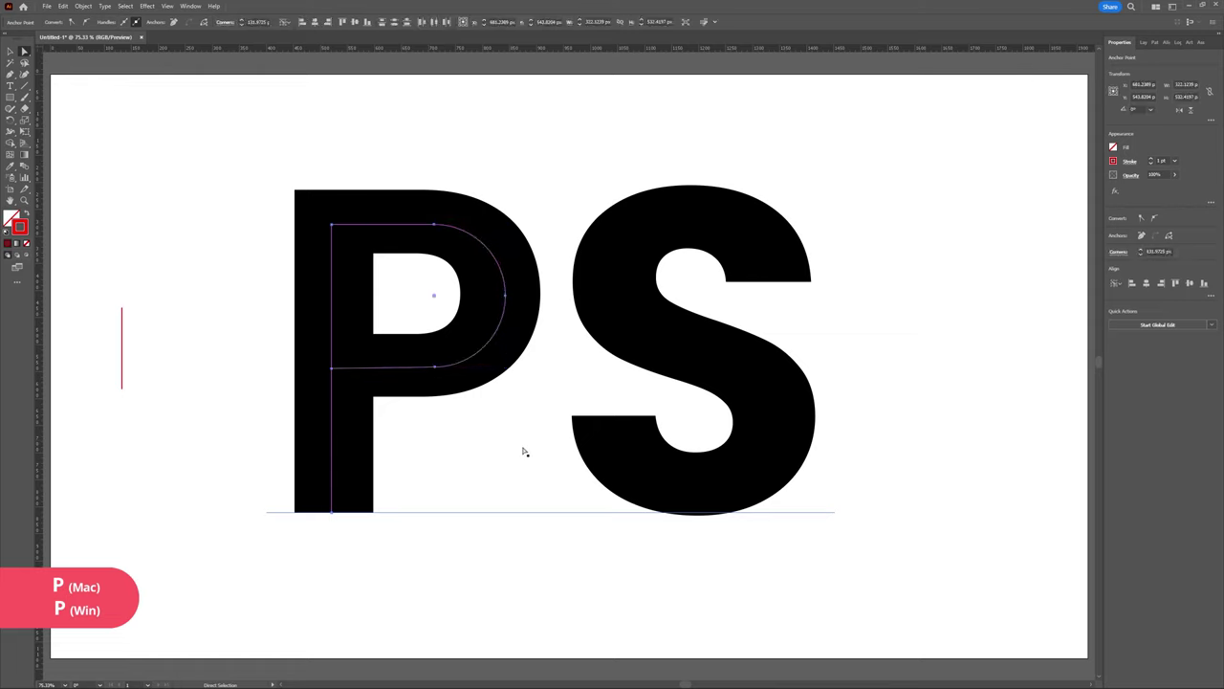
Pen a curved centreline path through the S from top to bottom terminal
key("p")
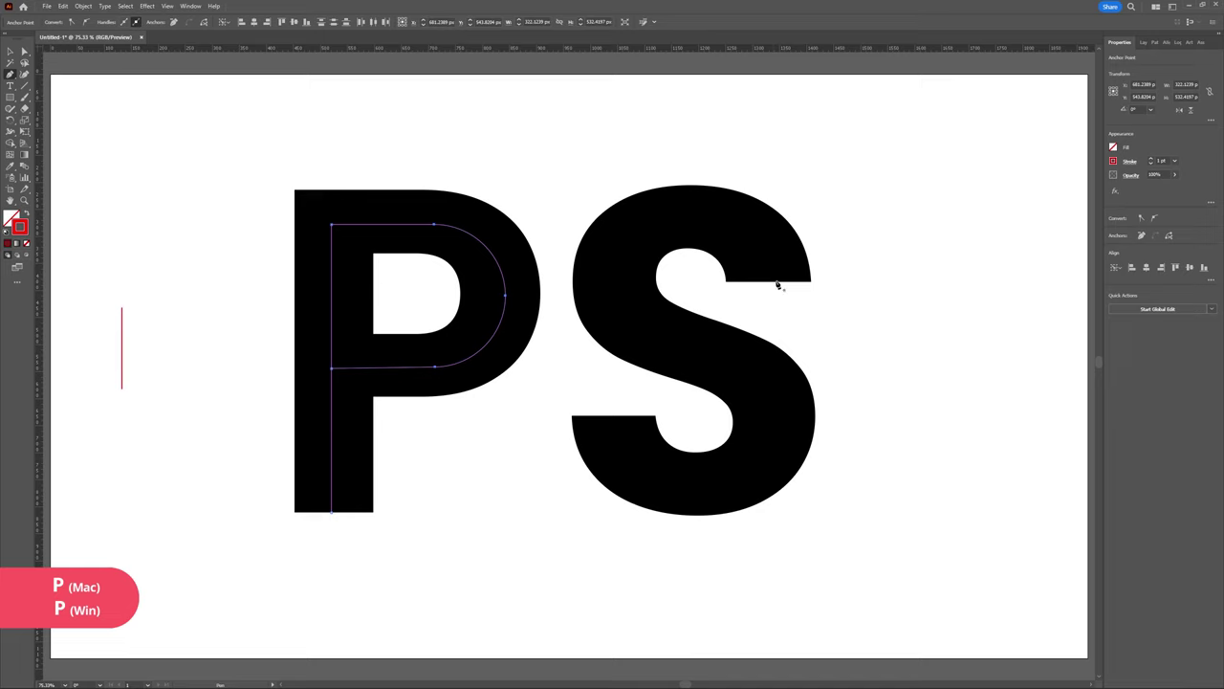
left_click(770, 281)
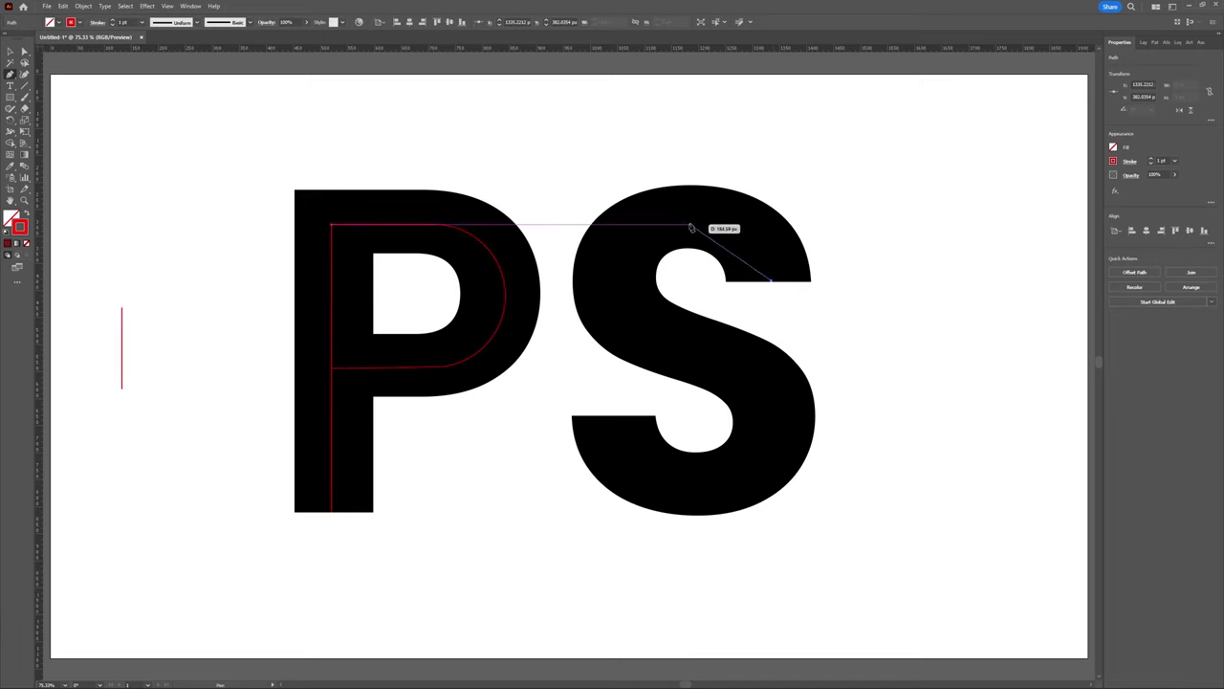
left_click_drag(691, 226, 605, 225)
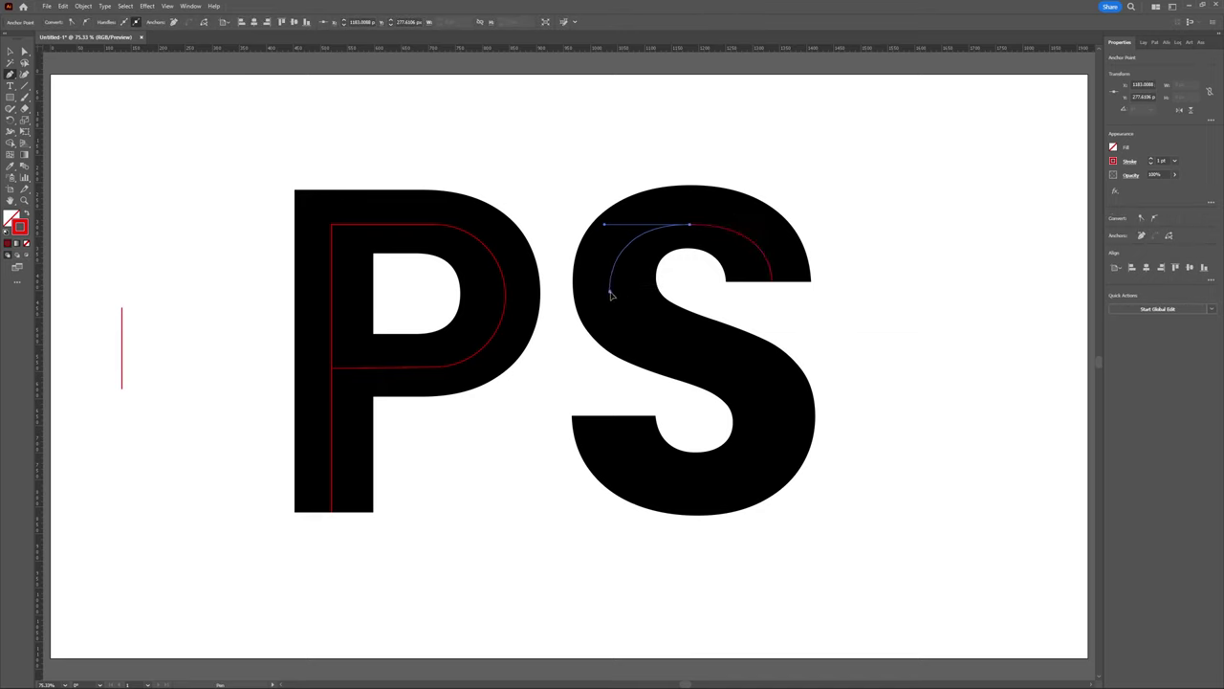
left_click(609, 291)
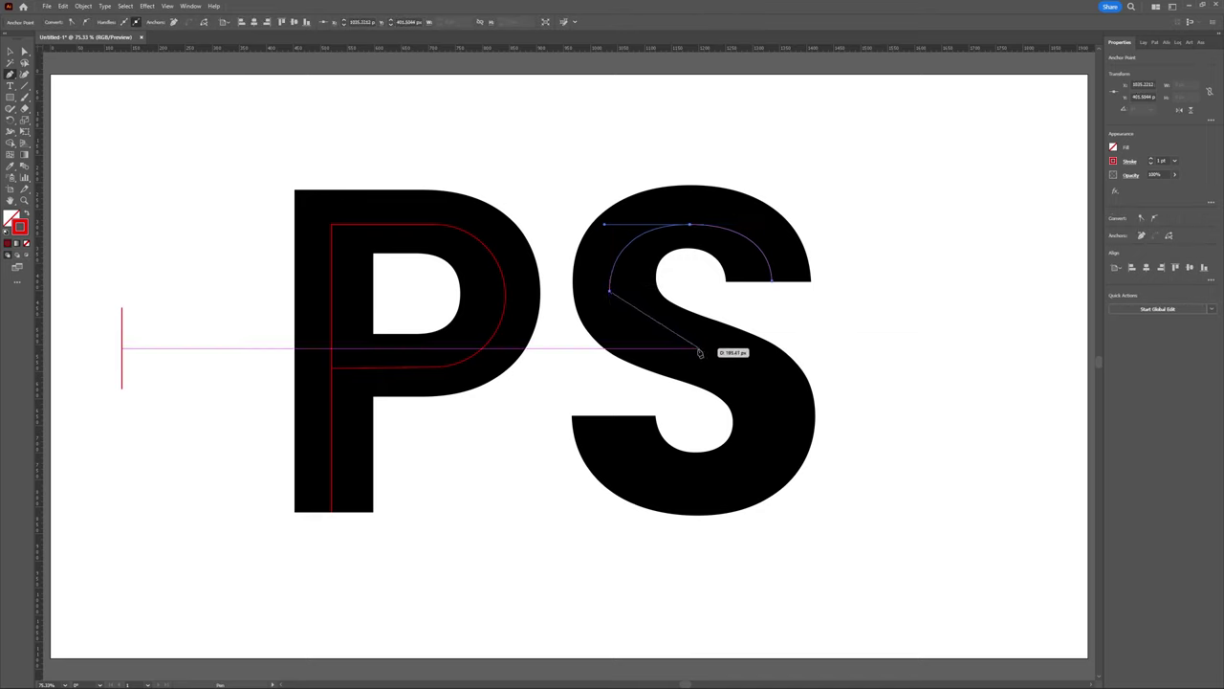
left_click_drag(698, 350, 783, 377)
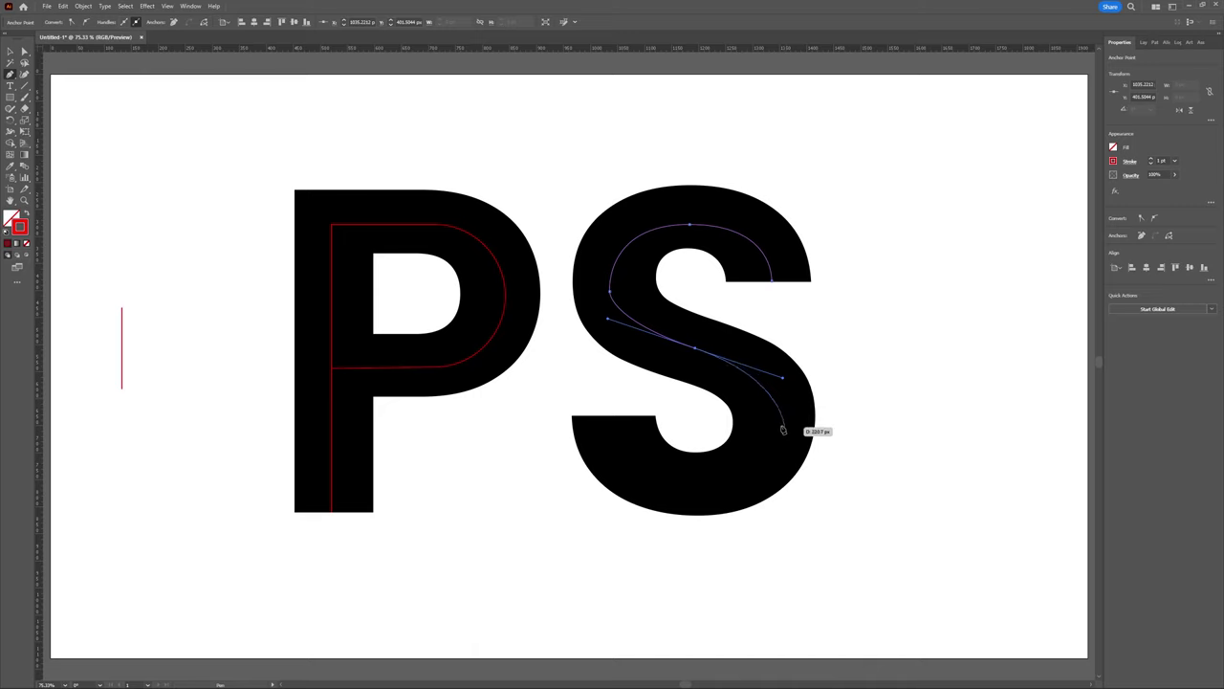
left_click_drag(781, 428, 777, 436)
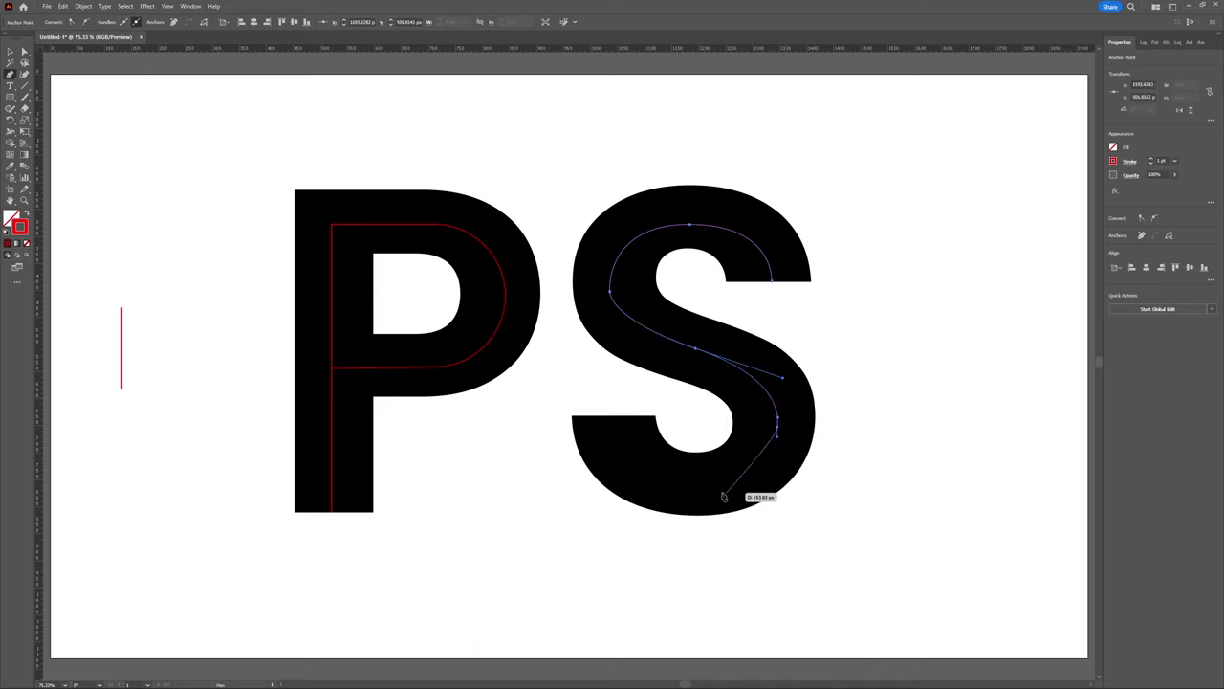
left_click_drag(703, 489, 642, 489)
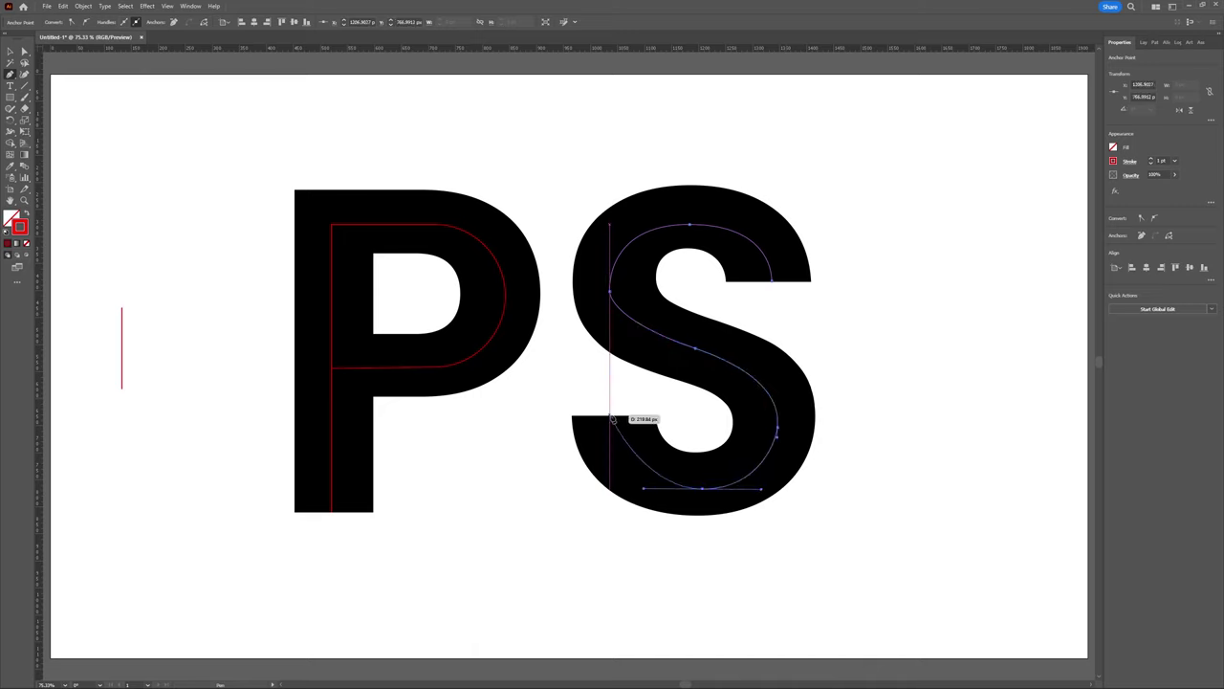
left_click_drag(610, 417, 602, 356)
Smooth the S's middle curve and delete the black PS lettering
key("a")
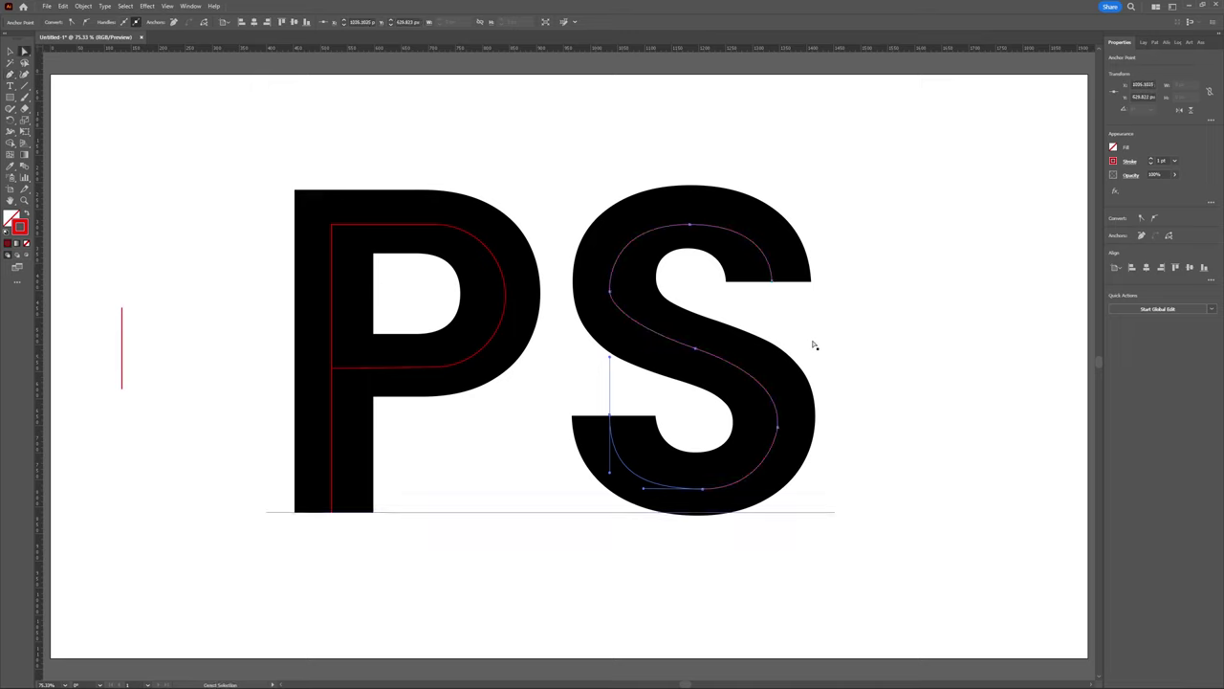
left_click(609, 290)
left_click_drag(608, 324, 613, 344)
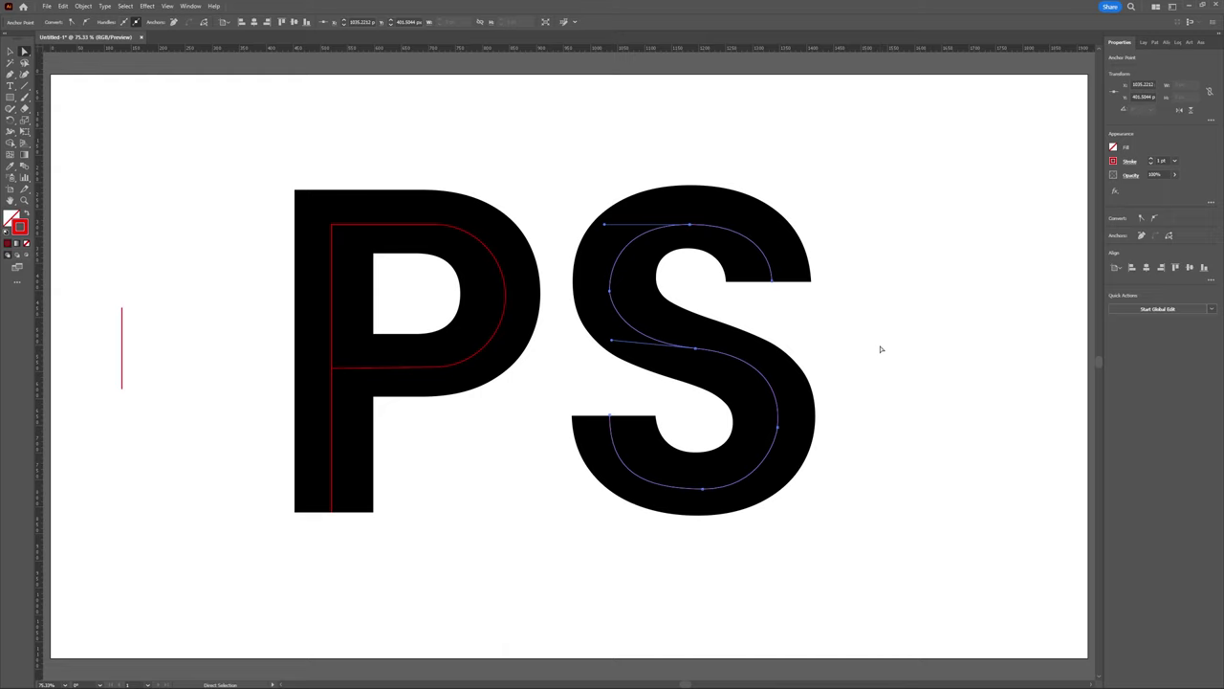
left_click(806, 277)
key("Delete")
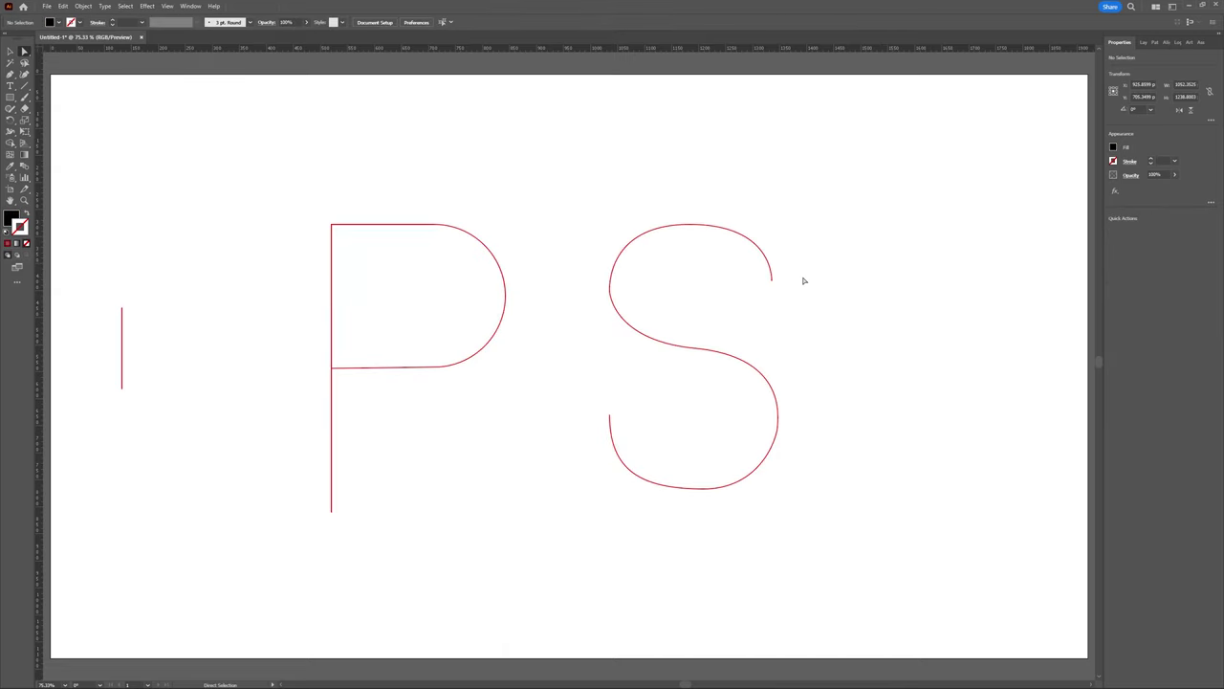
Add a horizontal guide and shorten the P's stem to the lower guide
left_click_drag(548, 53, 686, 225)
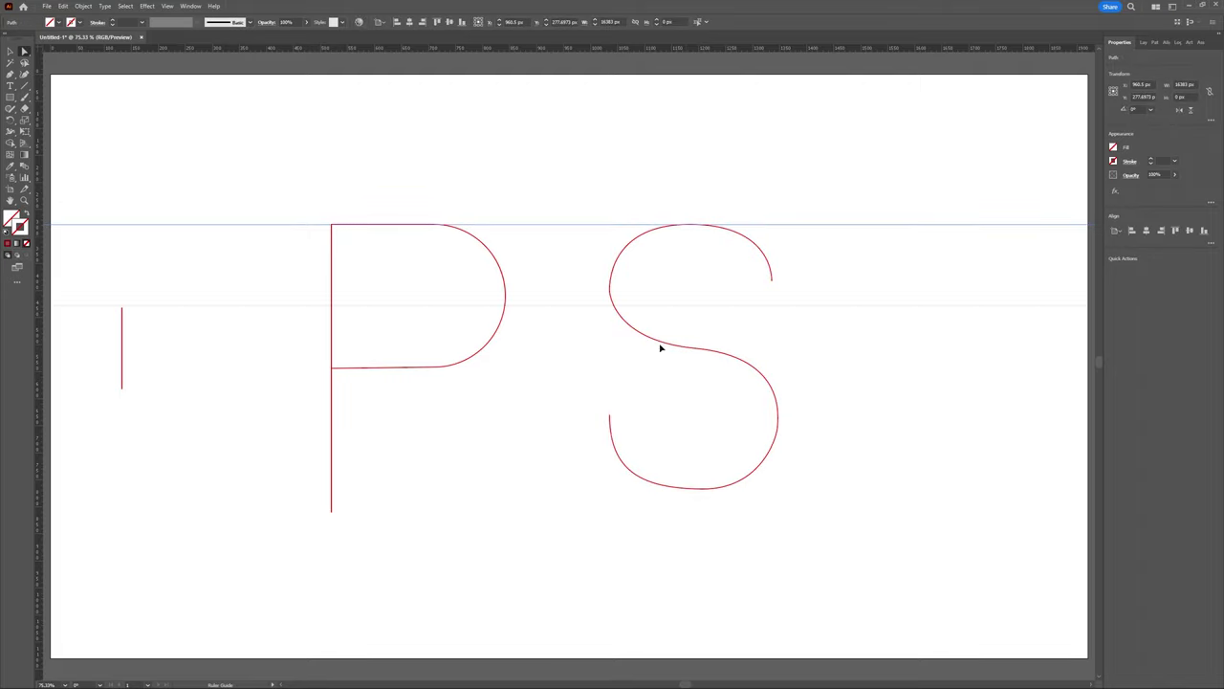
key("a")
left_click(333, 513)
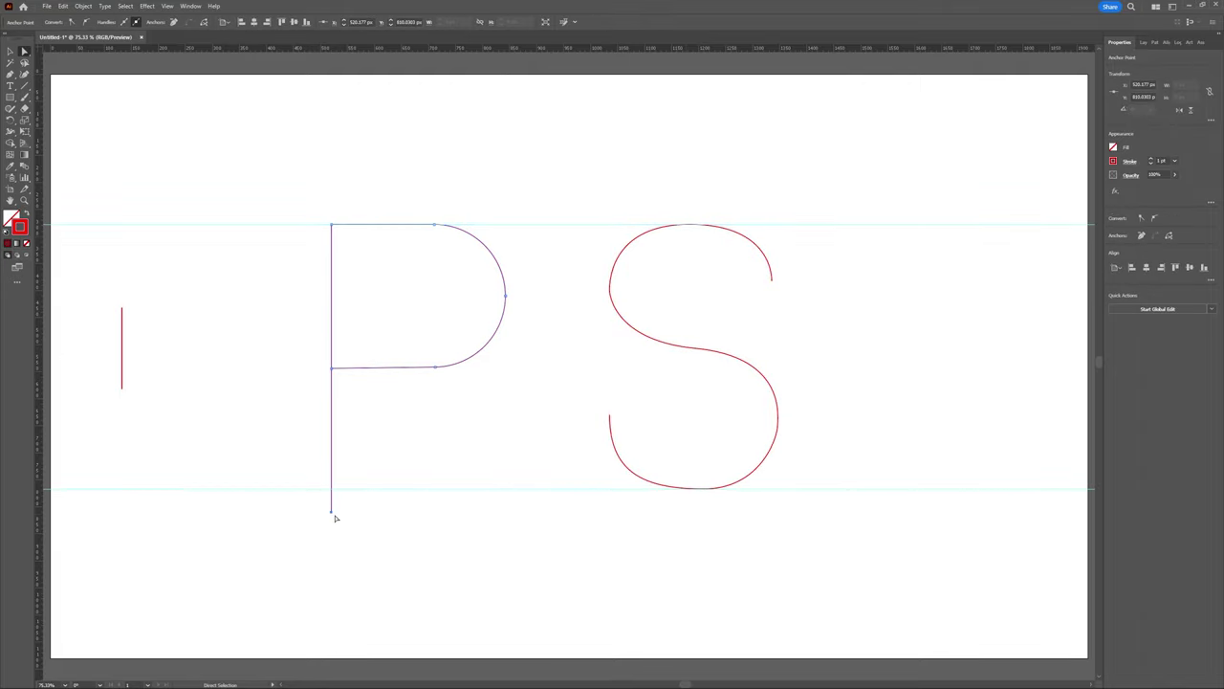
left_click_drag(335, 517, 334, 489)
left_click(443, 542)
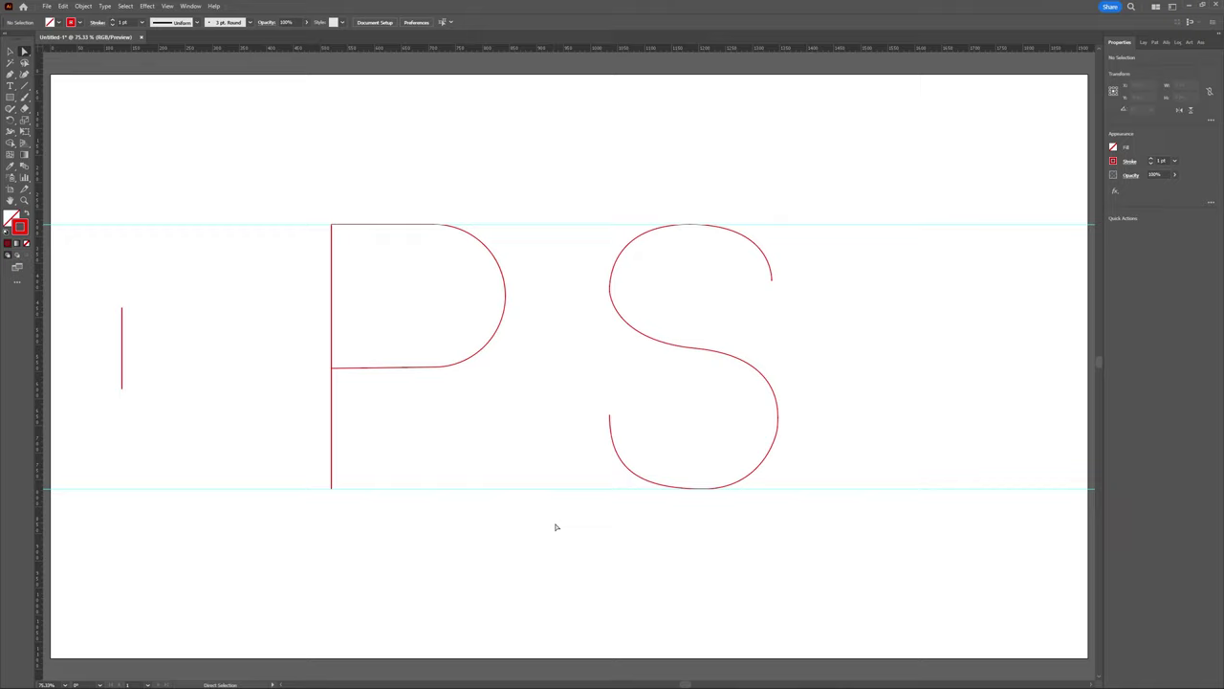
Delete both horizontal guides and select the S's middle-left anchor
key("v")
left_click_drag(944, 538, 889, 172)
key("Delete")
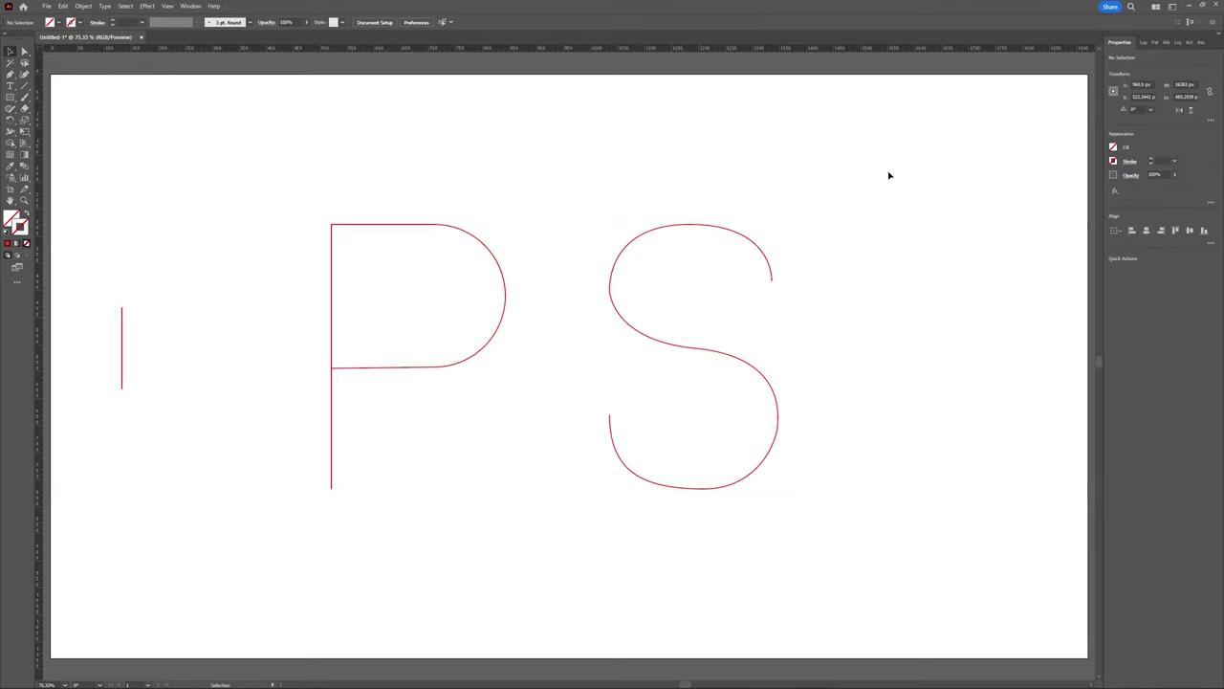
key("a")
left_click(611, 293)
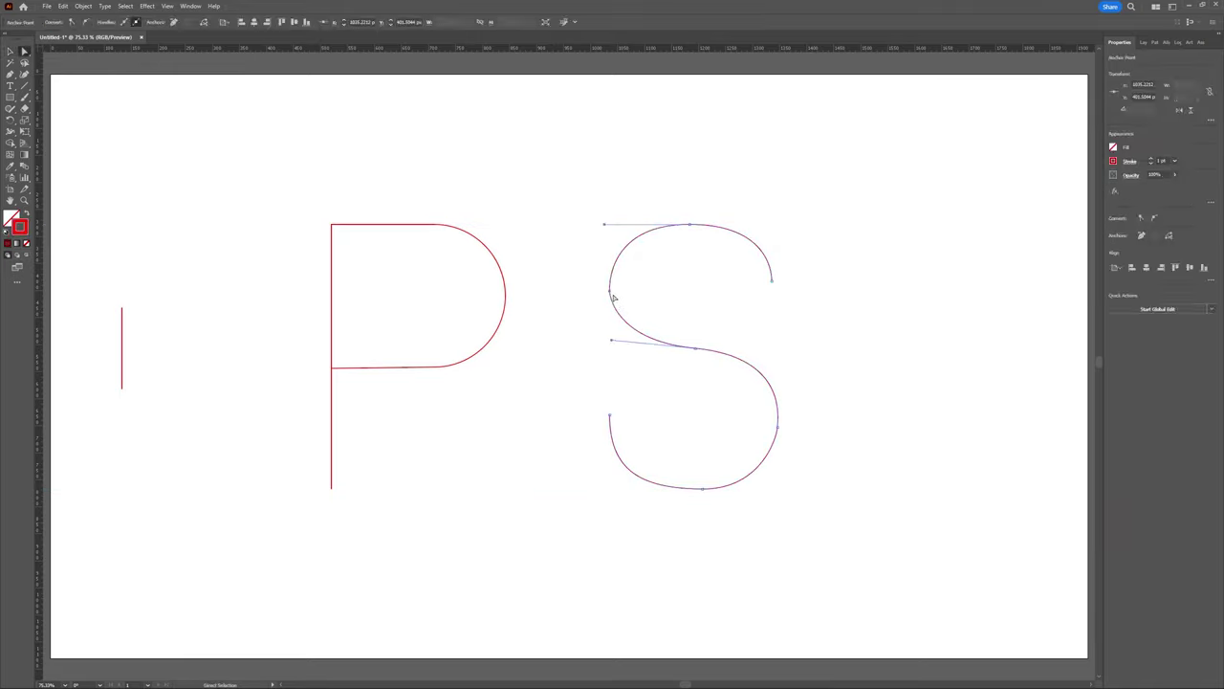
Level the S's middle curve handles and delete the stray vertical line's anchors
left_click_drag(613, 344, 617, 350)
left_click(849, 329)
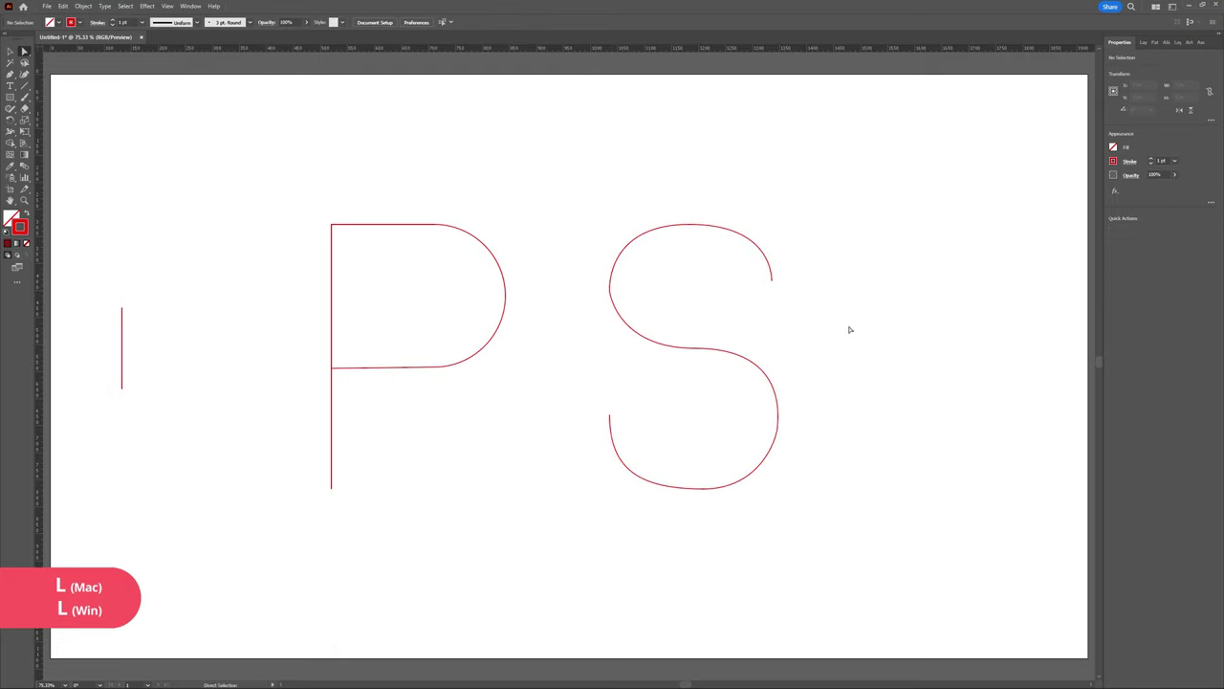
left_click_drag(84, 303, 147, 383)
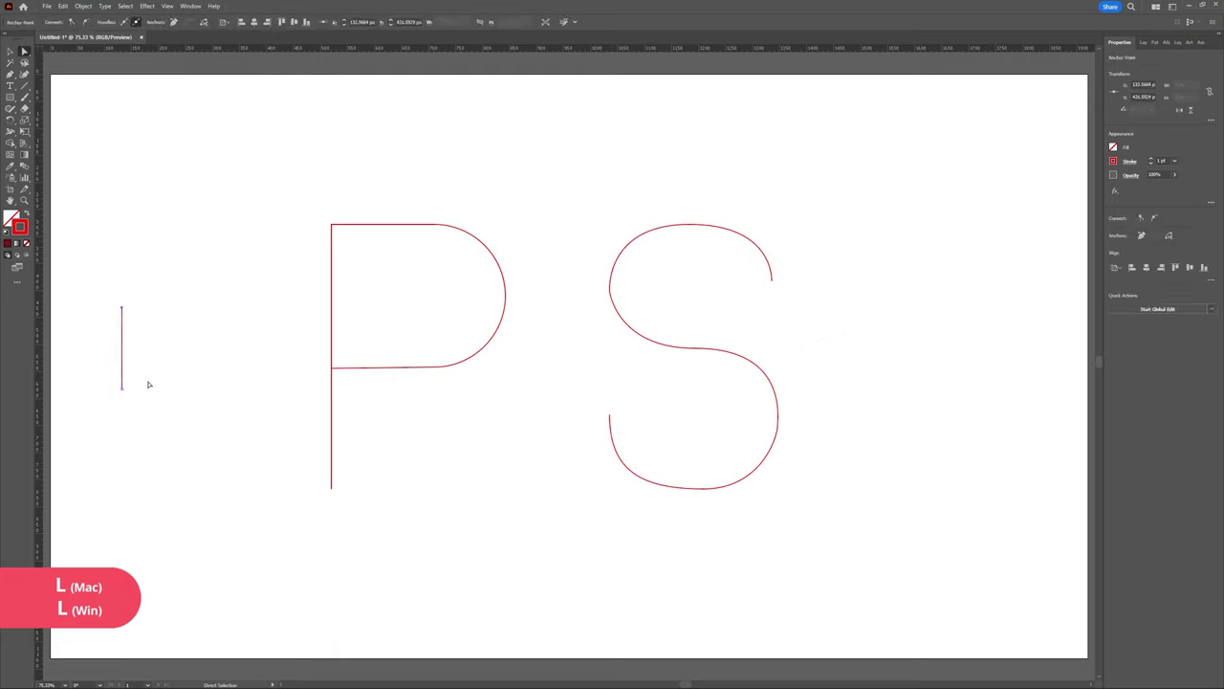
key("Delete")
left_click(11, 99)
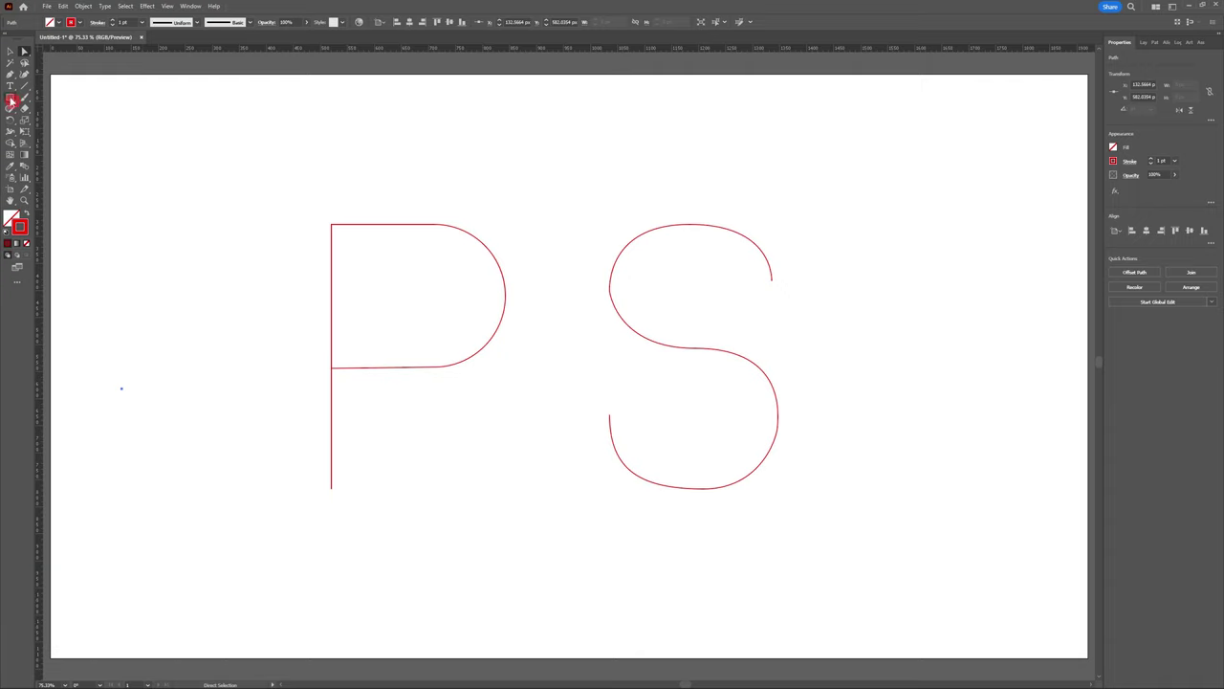
key("Delete")
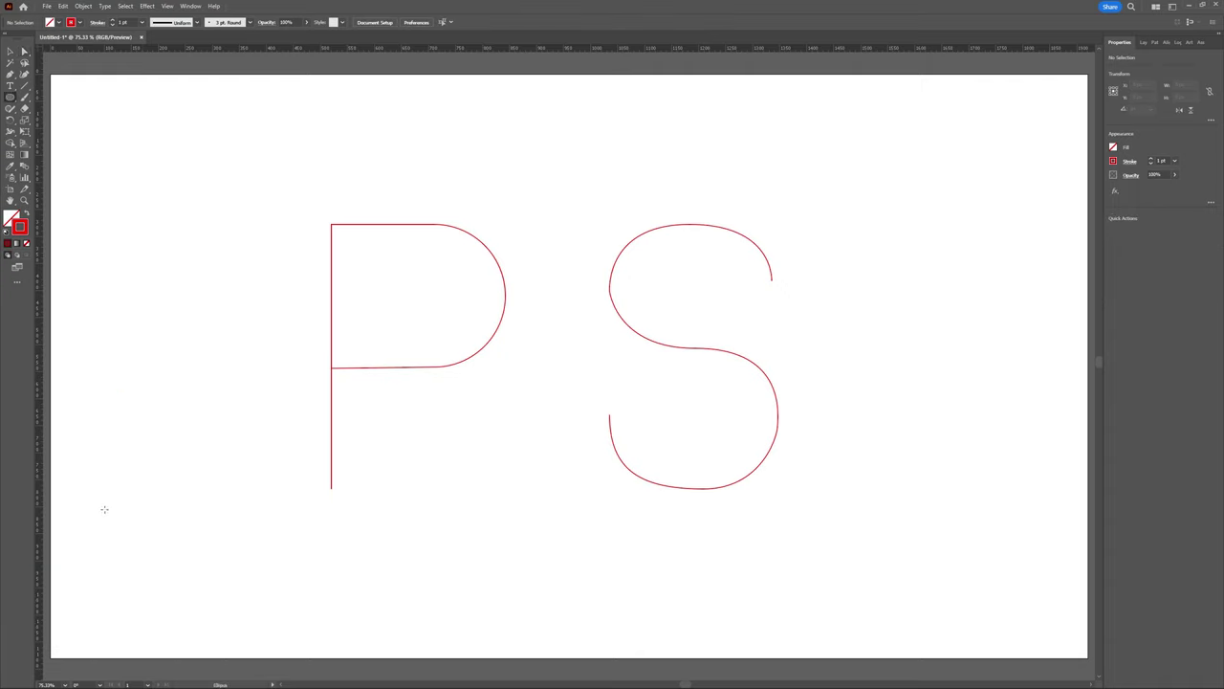
Draw a small circle near the bottom-left and make it solid red with no stroke
mouse_move(104, 508)
left_mouse_down()
mouse_move(159, 562)
mouse_move(332, 493)
mouse_move(340, 251)
mouse_move(373, 238)
mouse_move(488, 267)
mouse_move(421, 363)
mouse_move(348, 368)
mouse_move(631, 413)
mouse_move(639, 469)
mouse_move(762, 456)
mouse_move(744, 356)
mouse_move(607, 308)
mouse_move(642, 234)
mouse_move(785, 256)
mouse_move(316, 499)
mouse_move(123, 565)
mouse_move(135, 561)
left_mouse_up()
left_click(29, 216)
key("v")
Move the red circle a little higher up the page
left_click(218, 583)
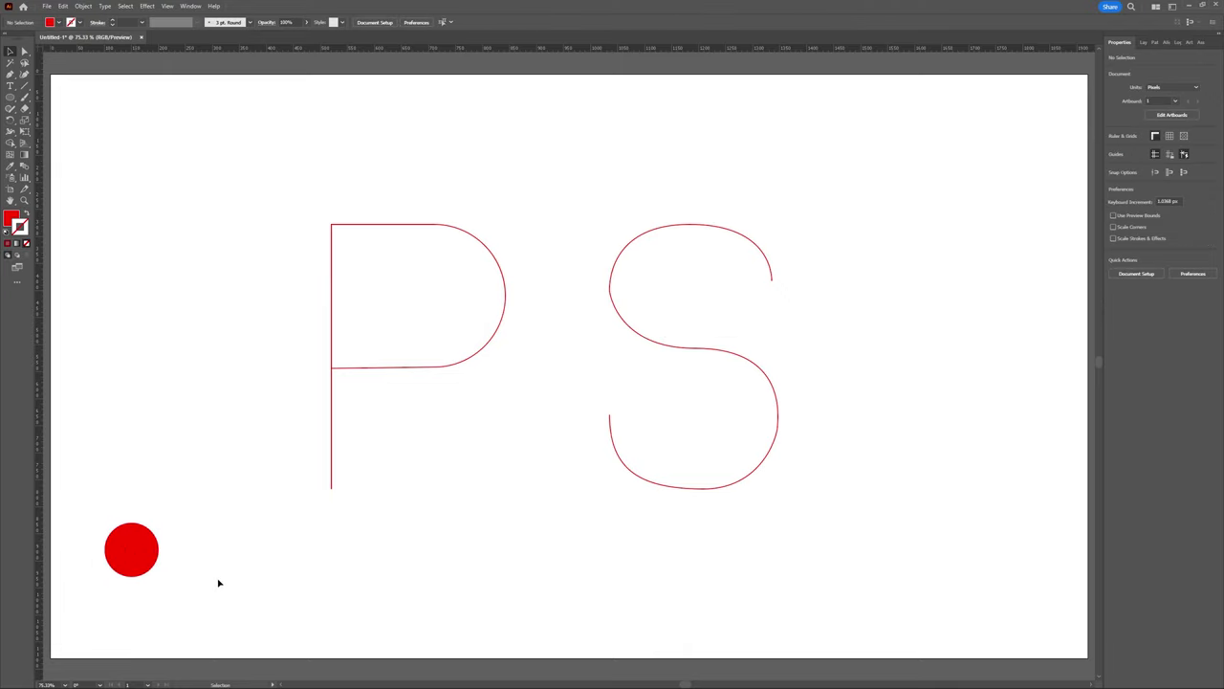
left_click(132, 545)
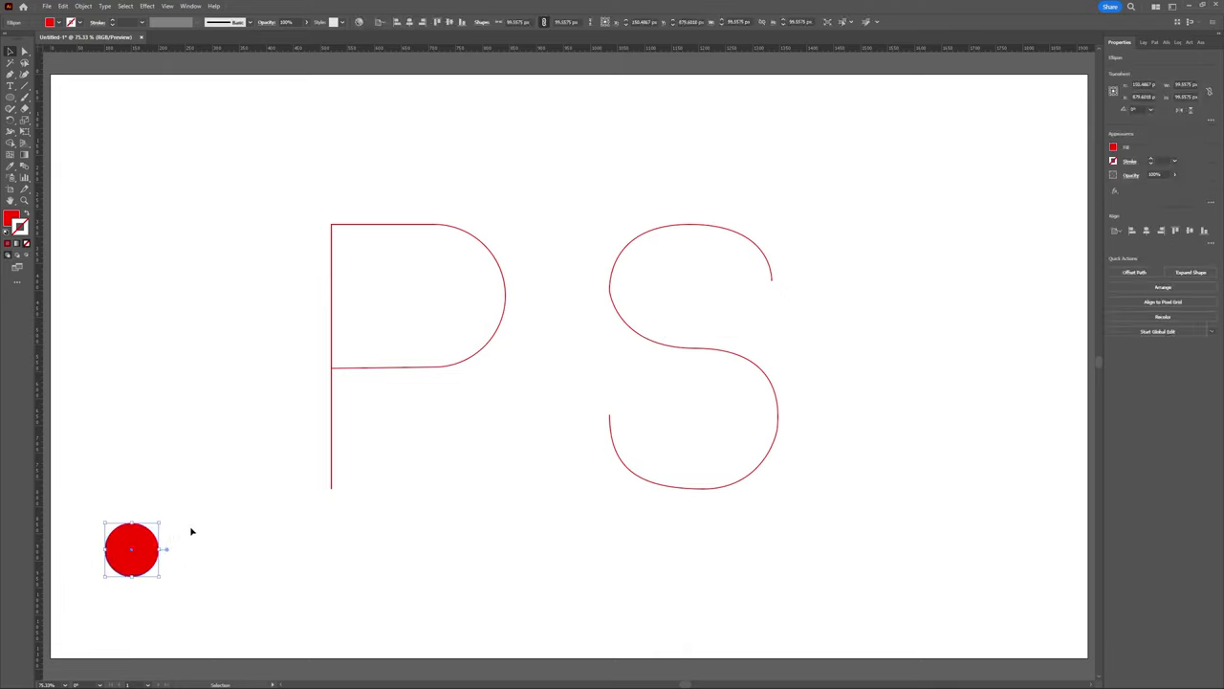
left_click_drag(134, 560, 132, 471)
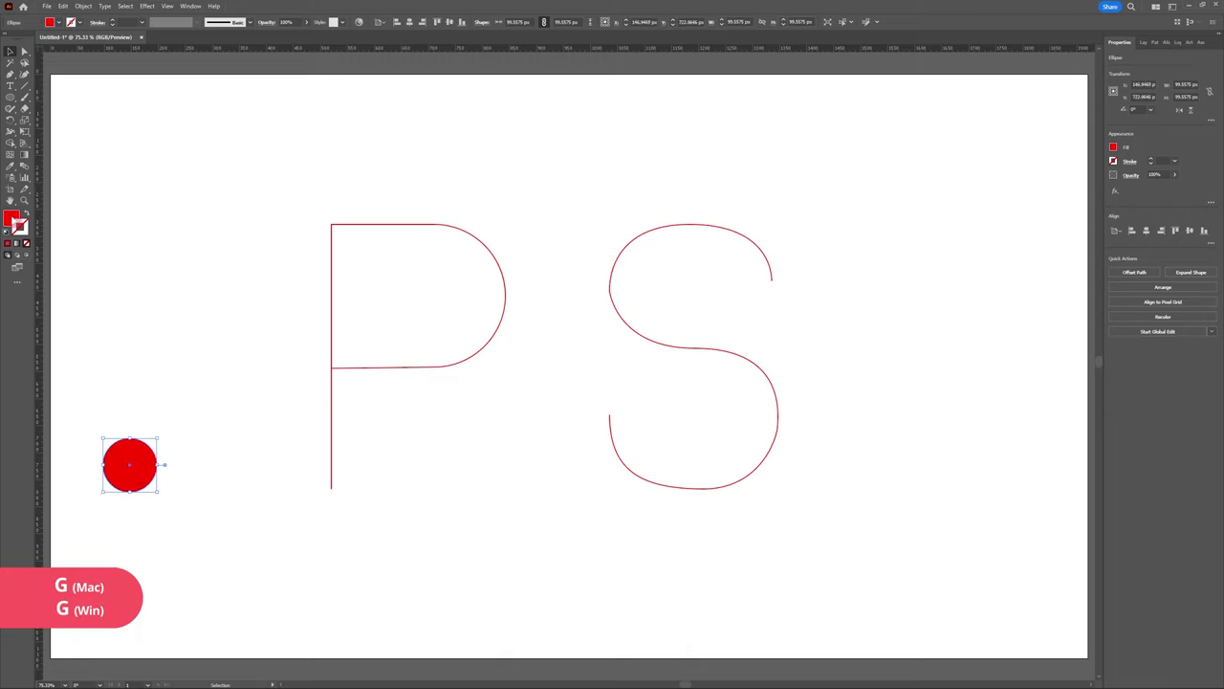
Fill the circle with the White, Black preset gradient
left_click(8, 243)
double_click(27, 160)
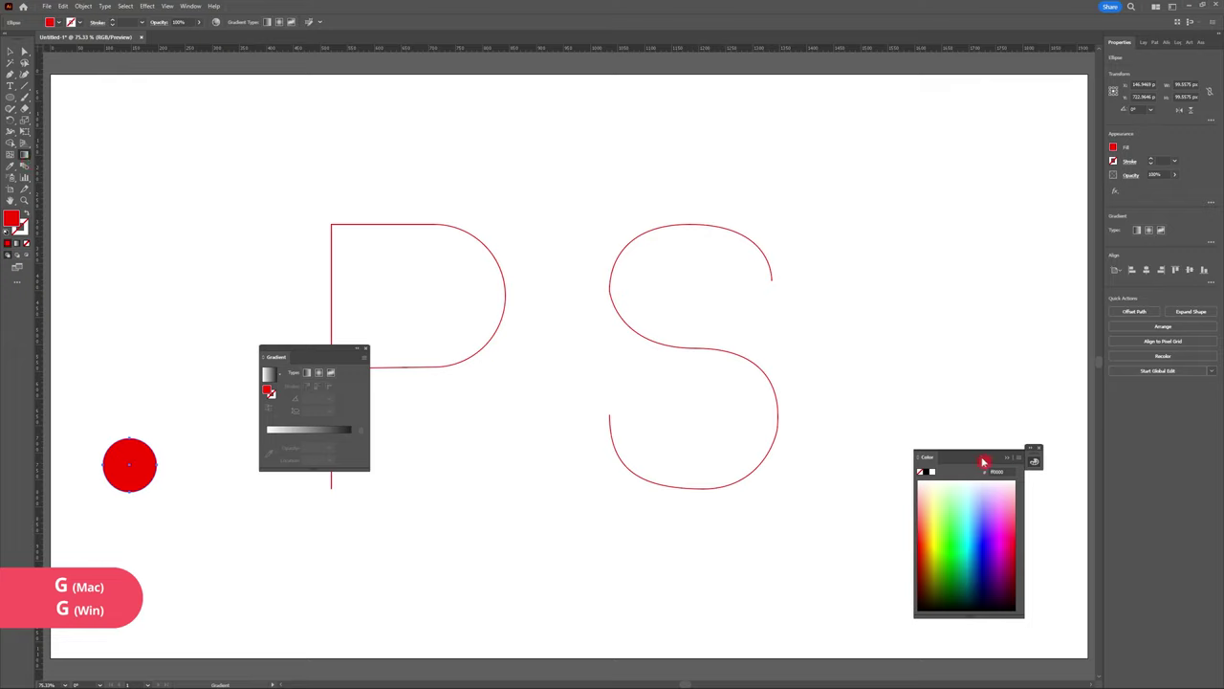
left_click_drag(983, 462, 1162, 43)
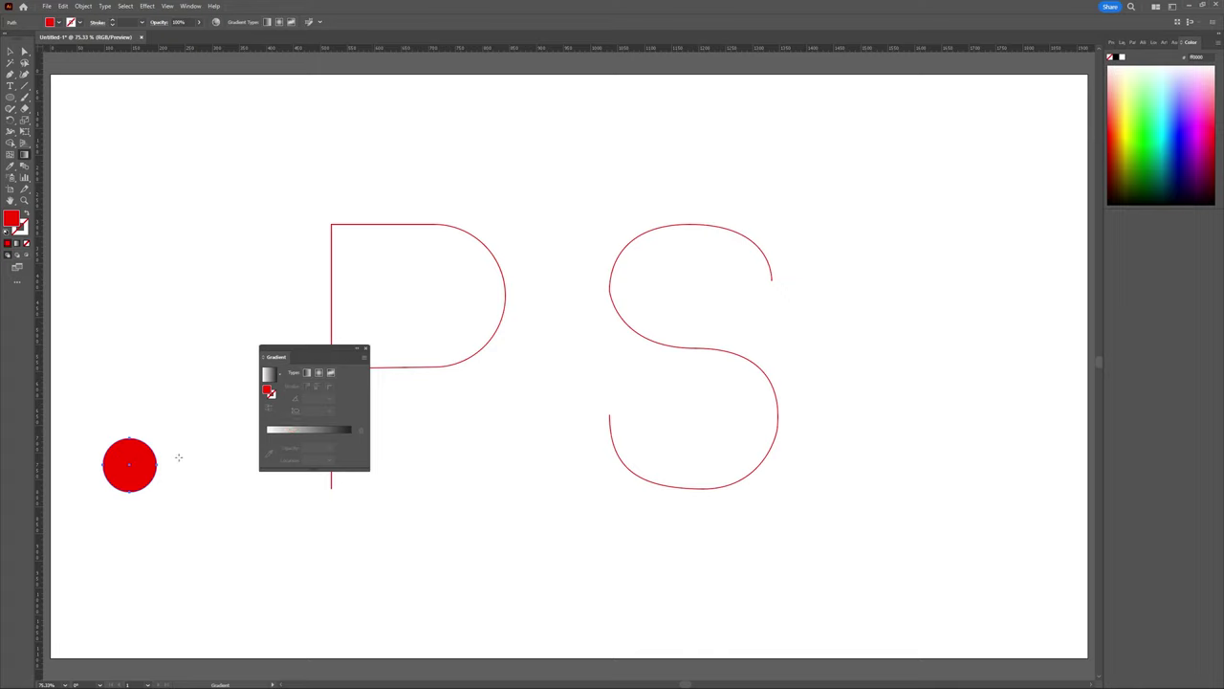
left_click(281, 375)
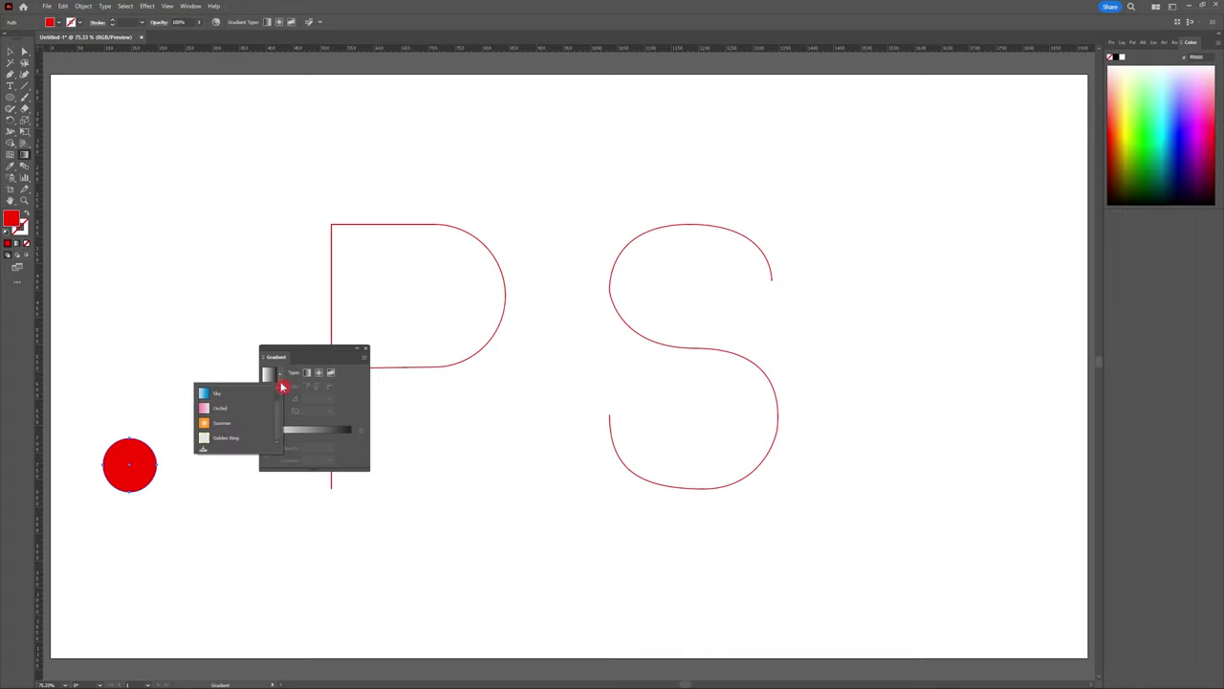
scroll(277, 409, "up", 1)
left_click(228, 394)
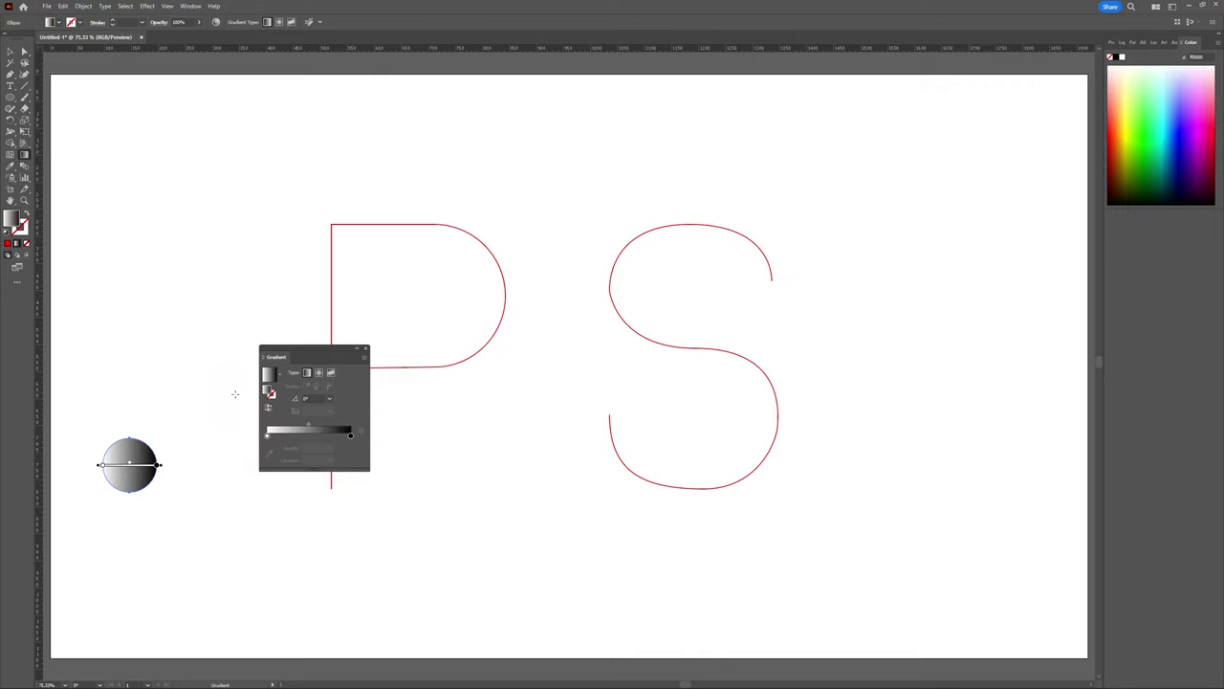
Recolour the gradient stops to cyan on the left and magenta on the right
left_click(270, 438)
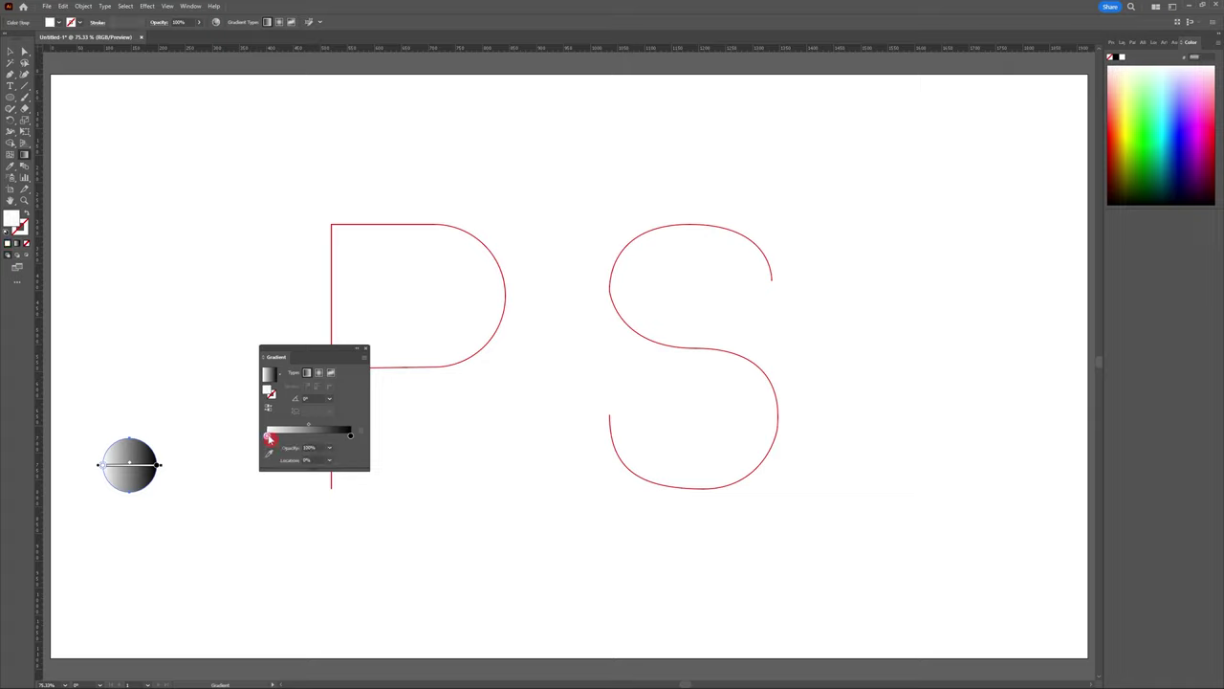
double_click(269, 438)
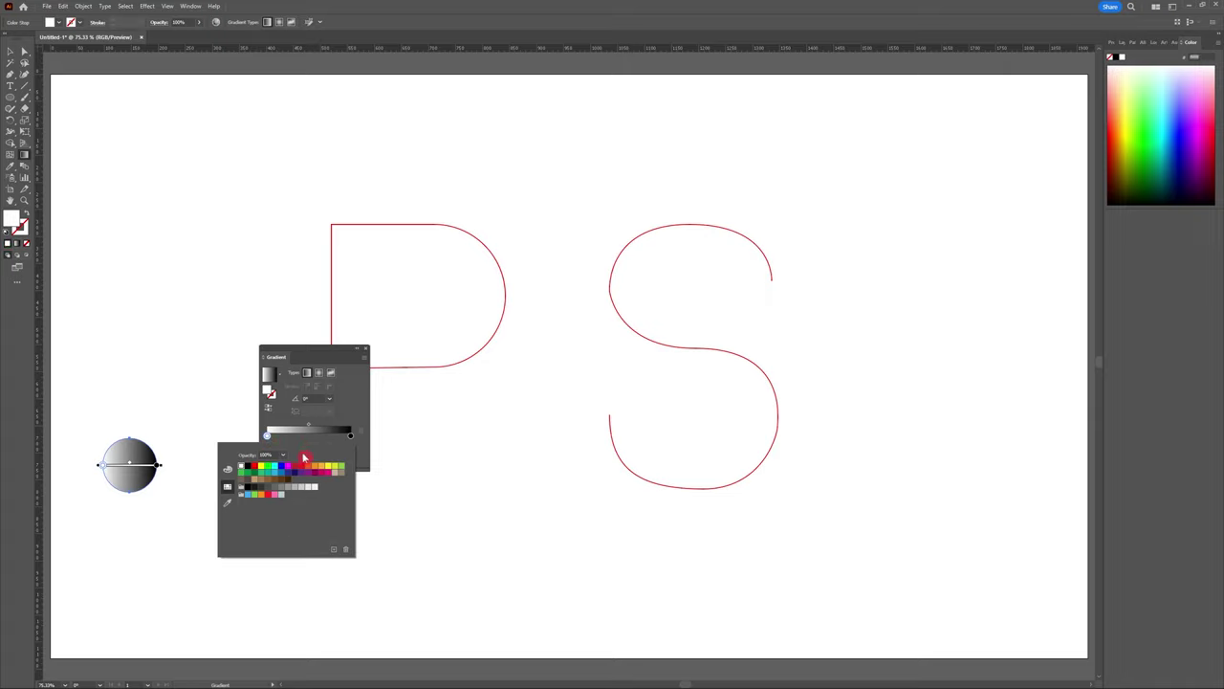
left_click(277, 472)
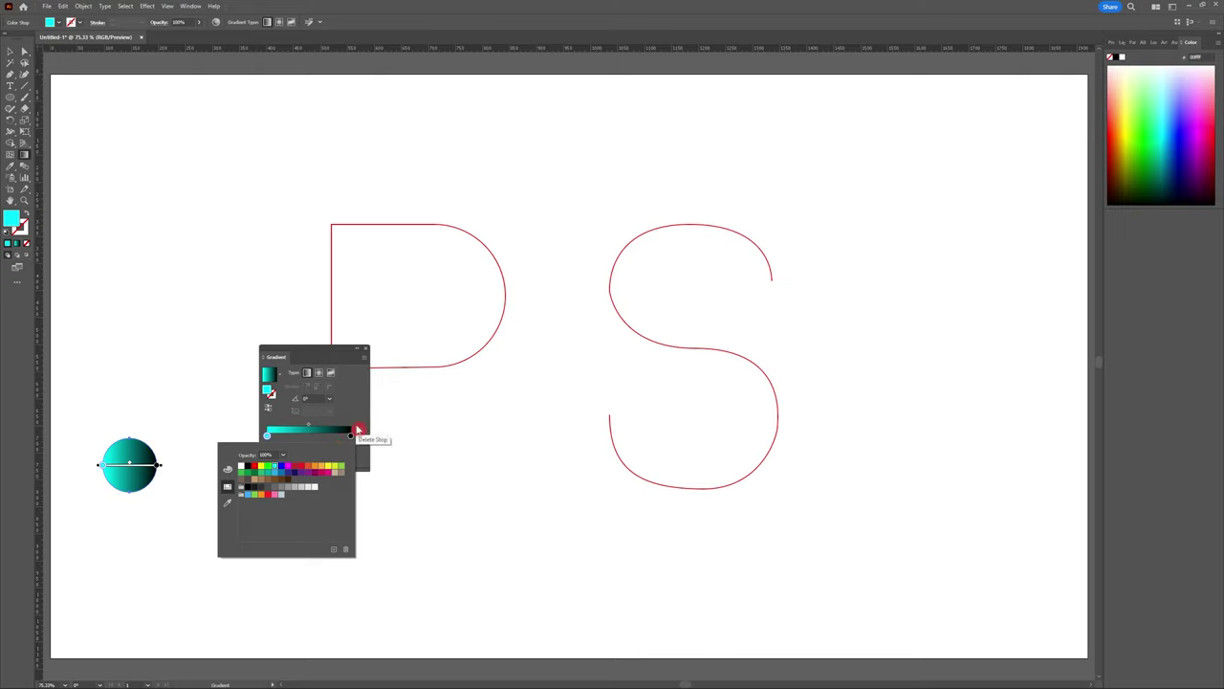
left_click(353, 439)
double_click(353, 439)
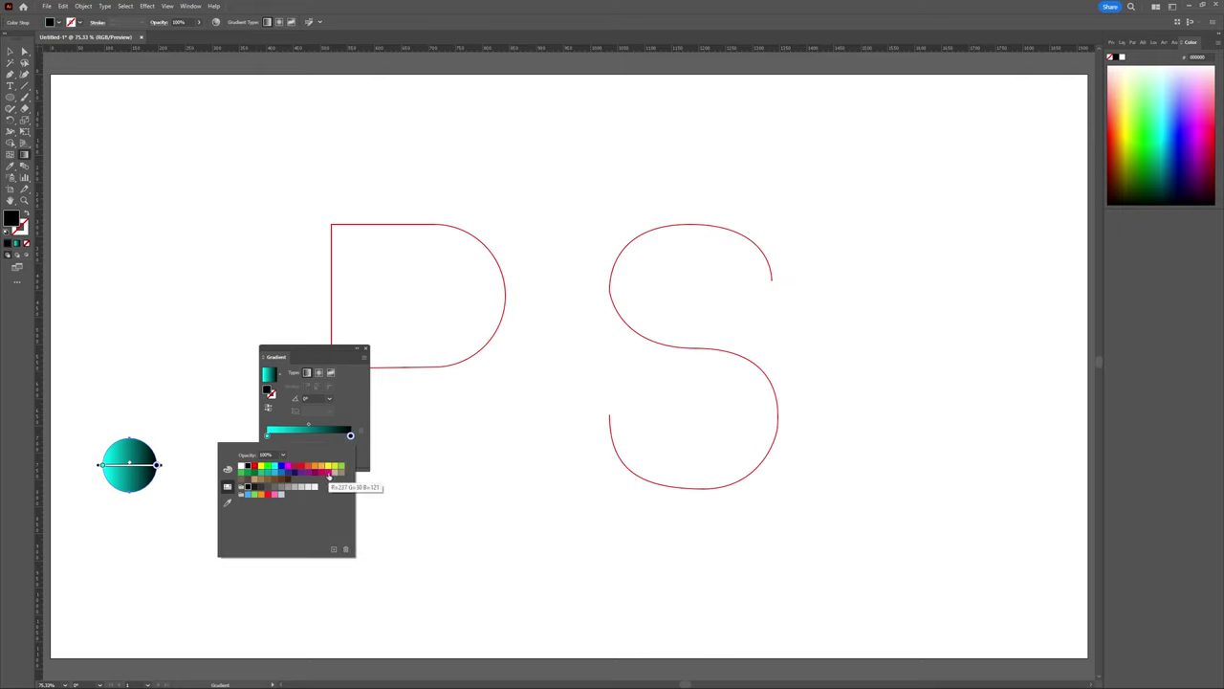
left_click(329, 470)
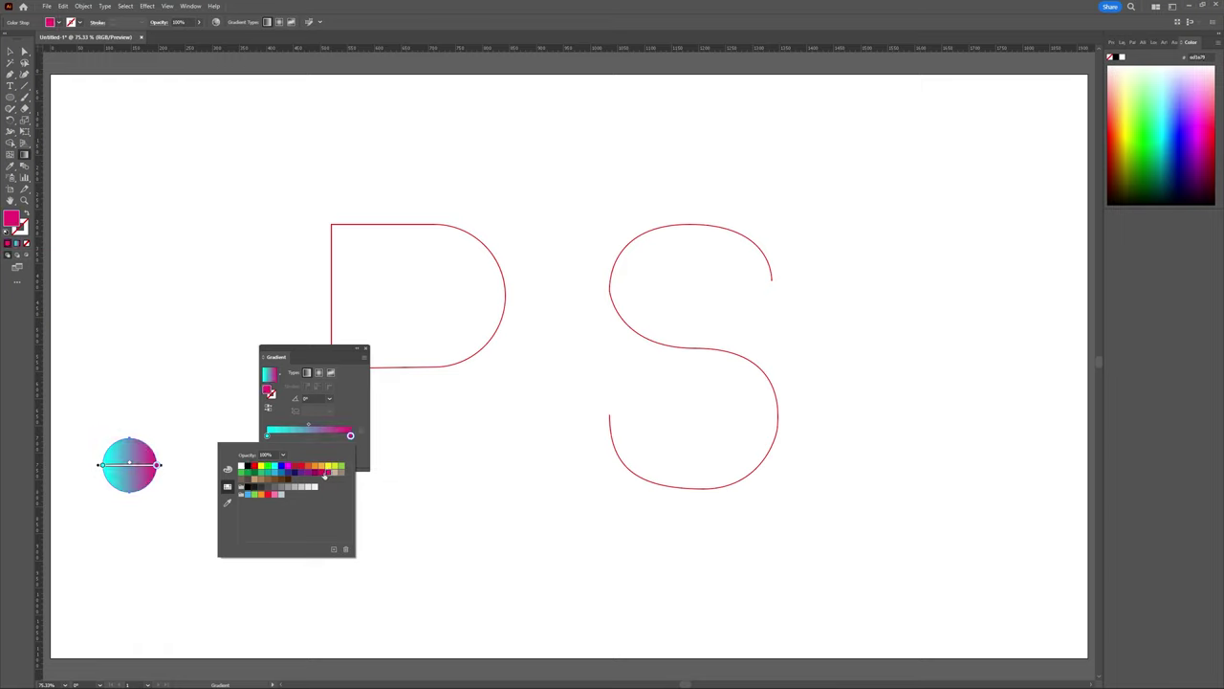
left_click(323, 472)
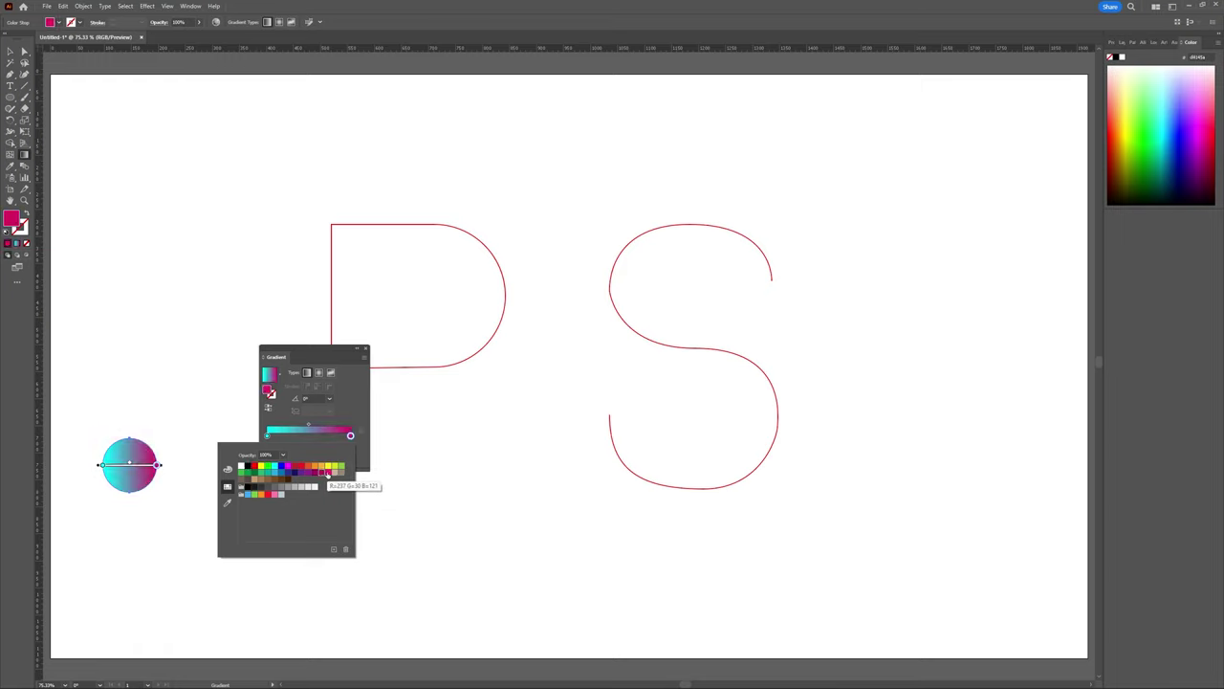
left_click(328, 472)
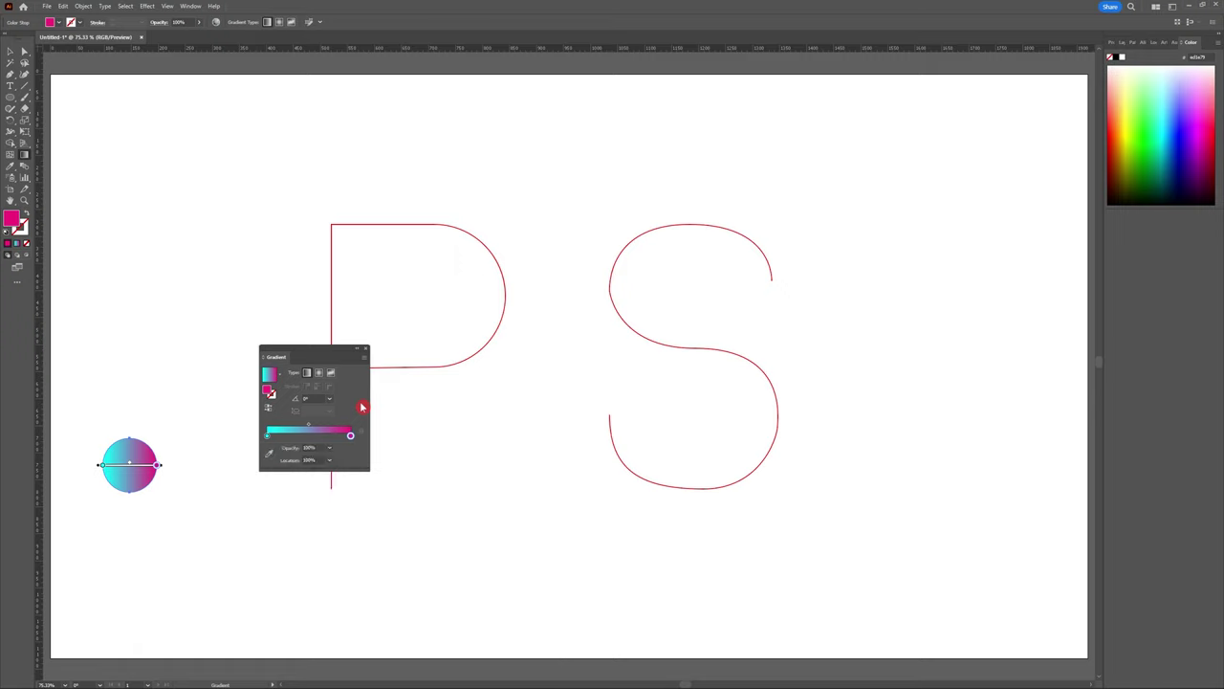
Alt-drag a copy of the gradient circle straight up near the top of the page
key("v")
left_click(364, 352)
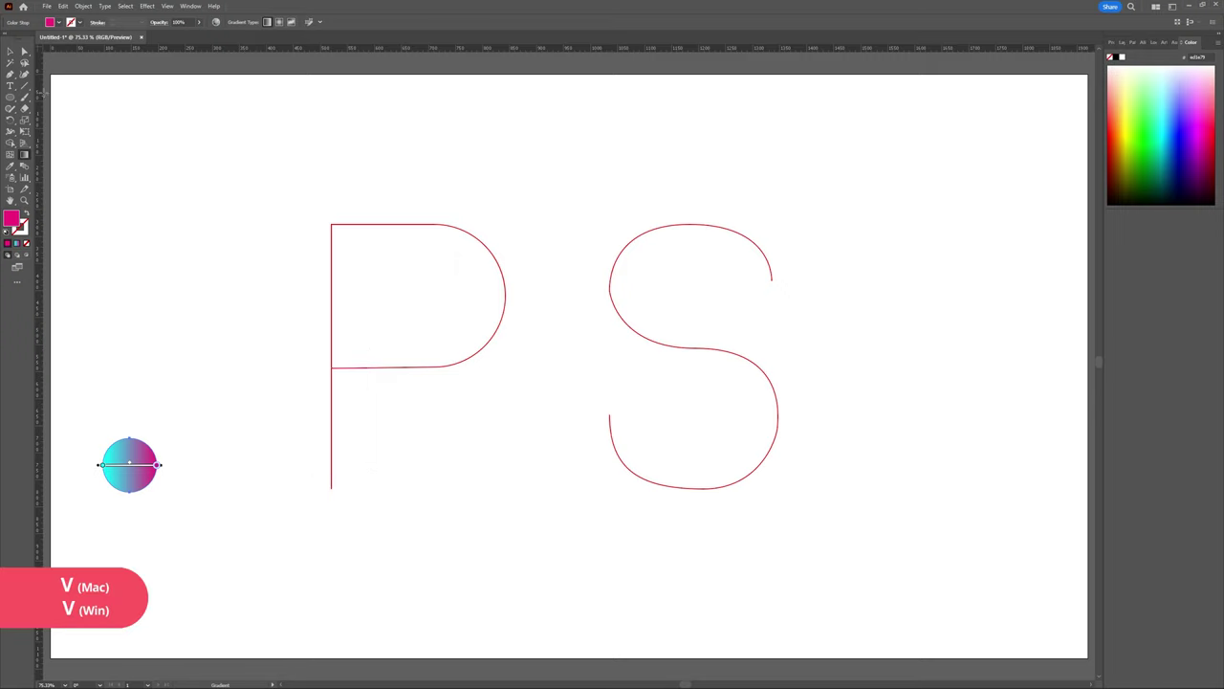
key("v")
left_click(137, 446)
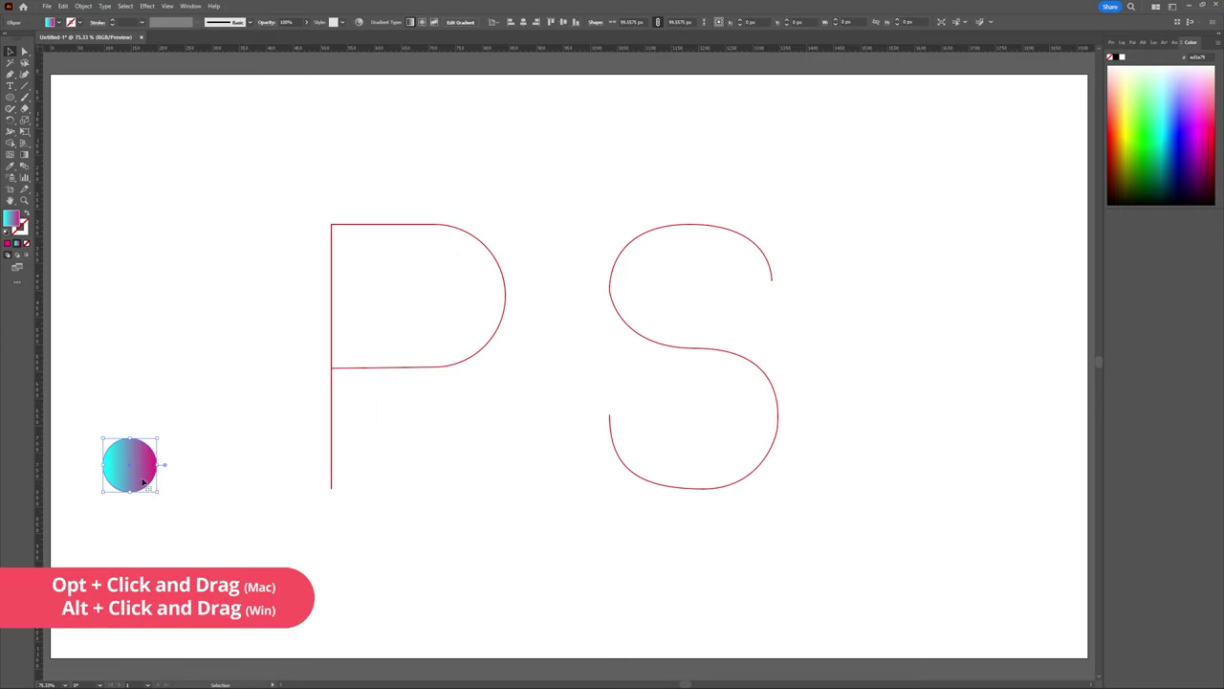
left_click_drag(141, 483, 140, 176)
left_click(215, 245)
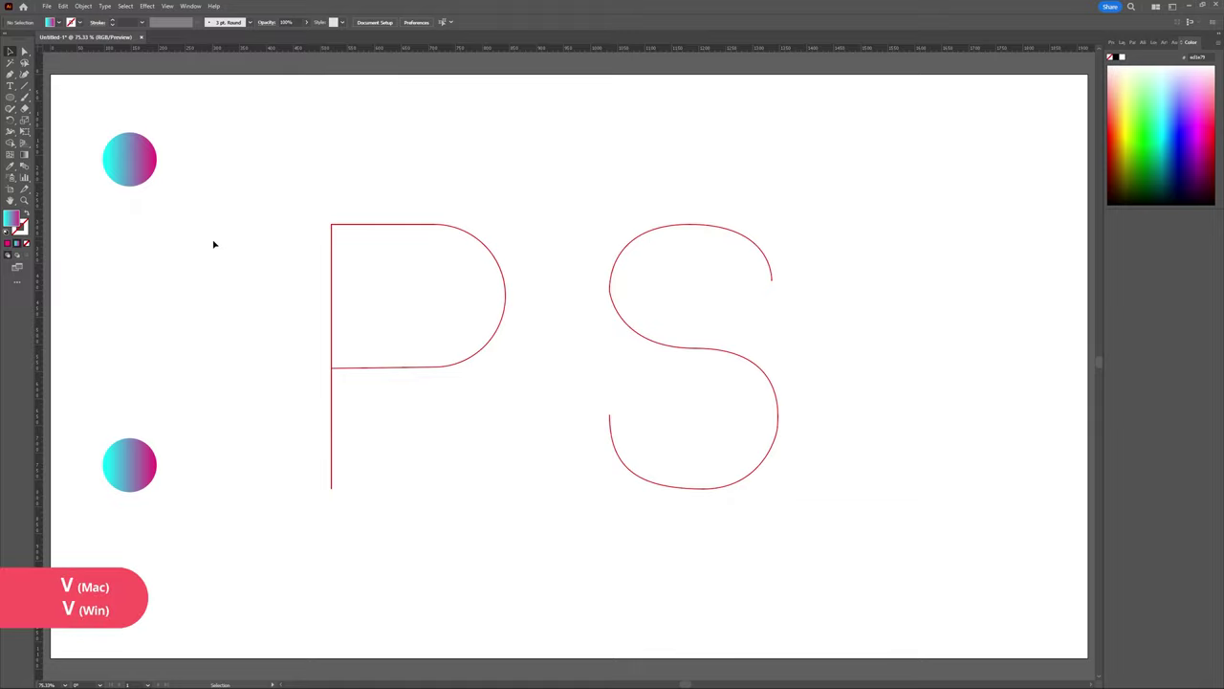
Select both gradient circles and make a blend between them
left_click_drag(96, 108, 227, 450)
left_click(83, 6)
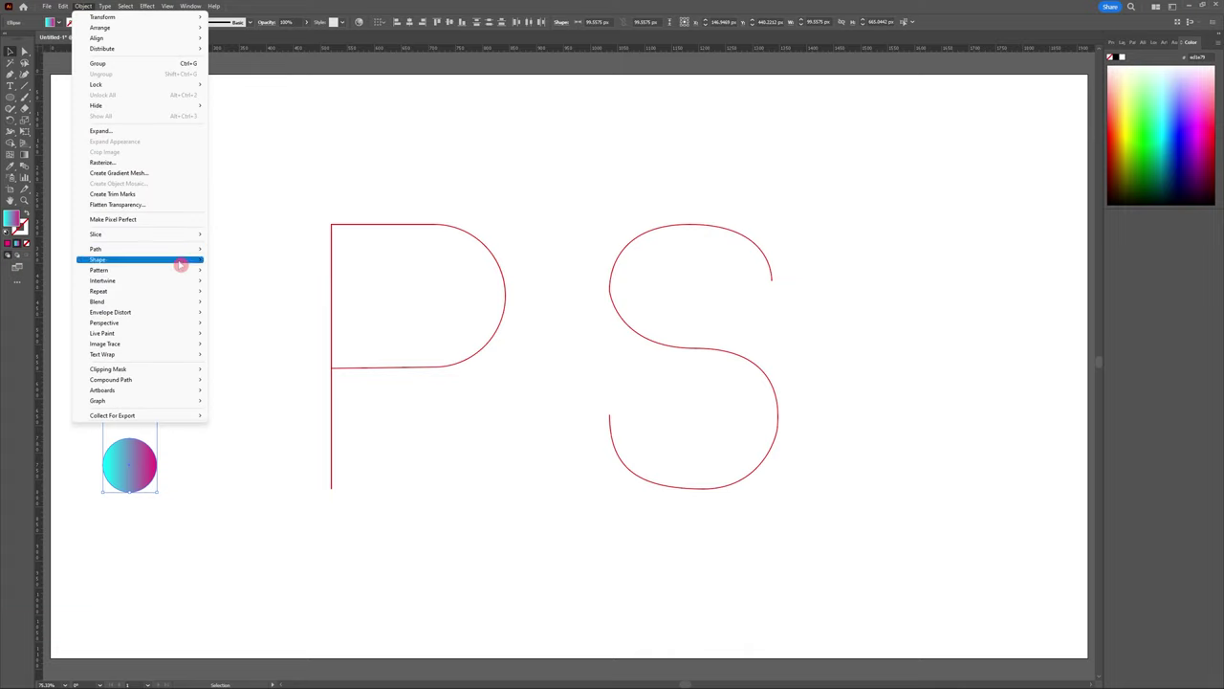
mouse_move(177, 301)
left_click(241, 301)
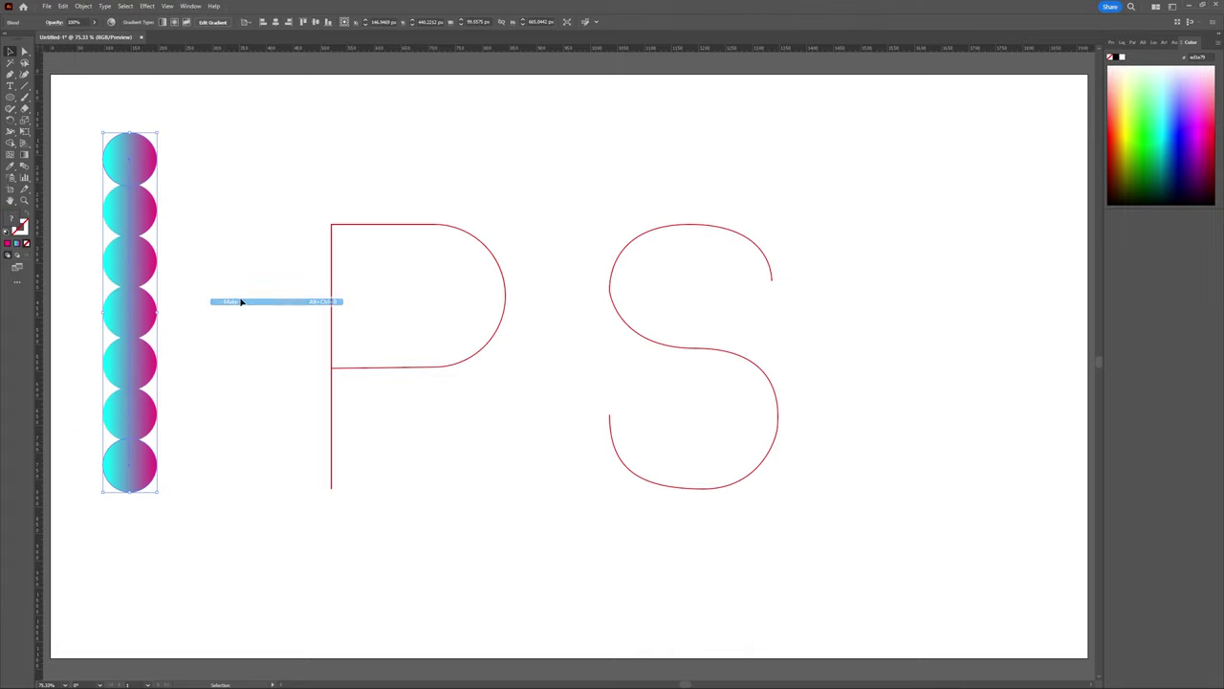
Set the blend spacing to Specified Steps with 300 steps
left_click(84, 5)
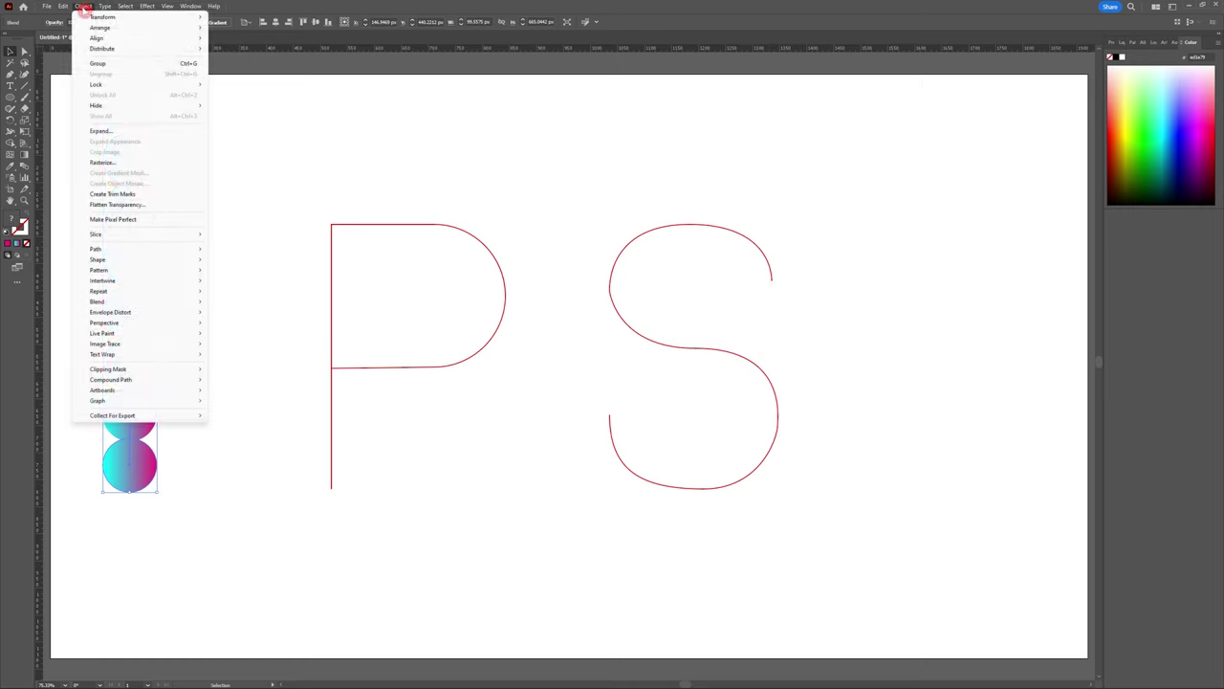
mouse_move(185, 304)
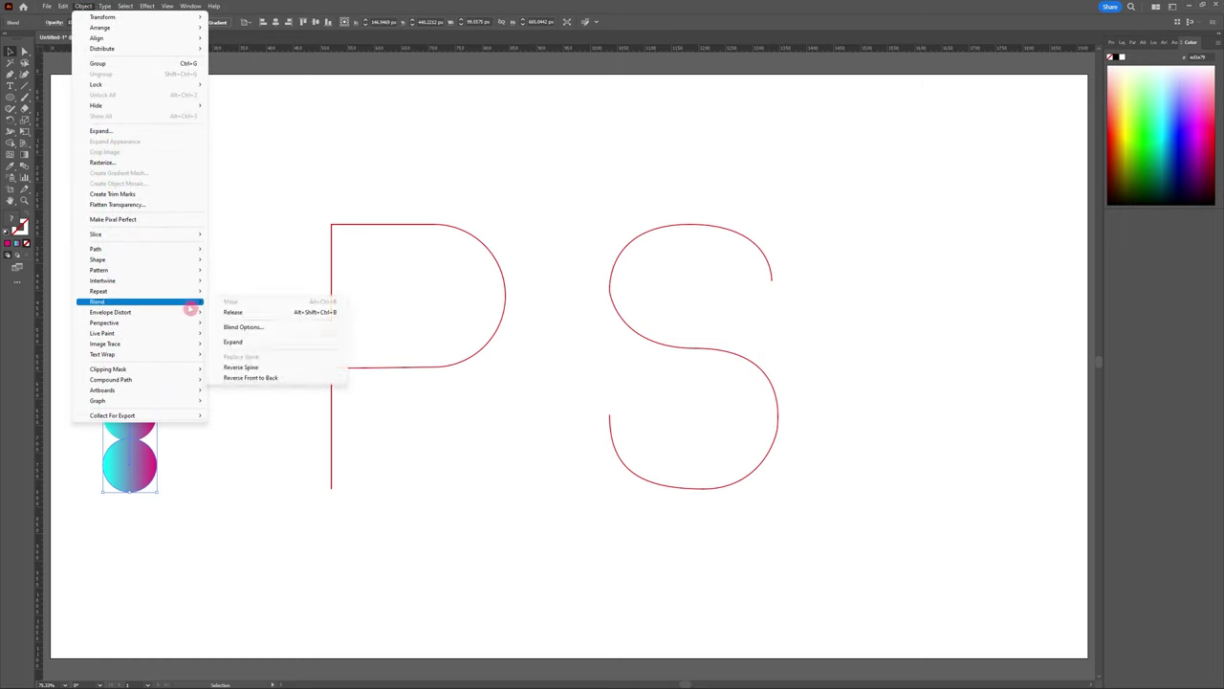
left_click(283, 329)
left_click(627, 328)
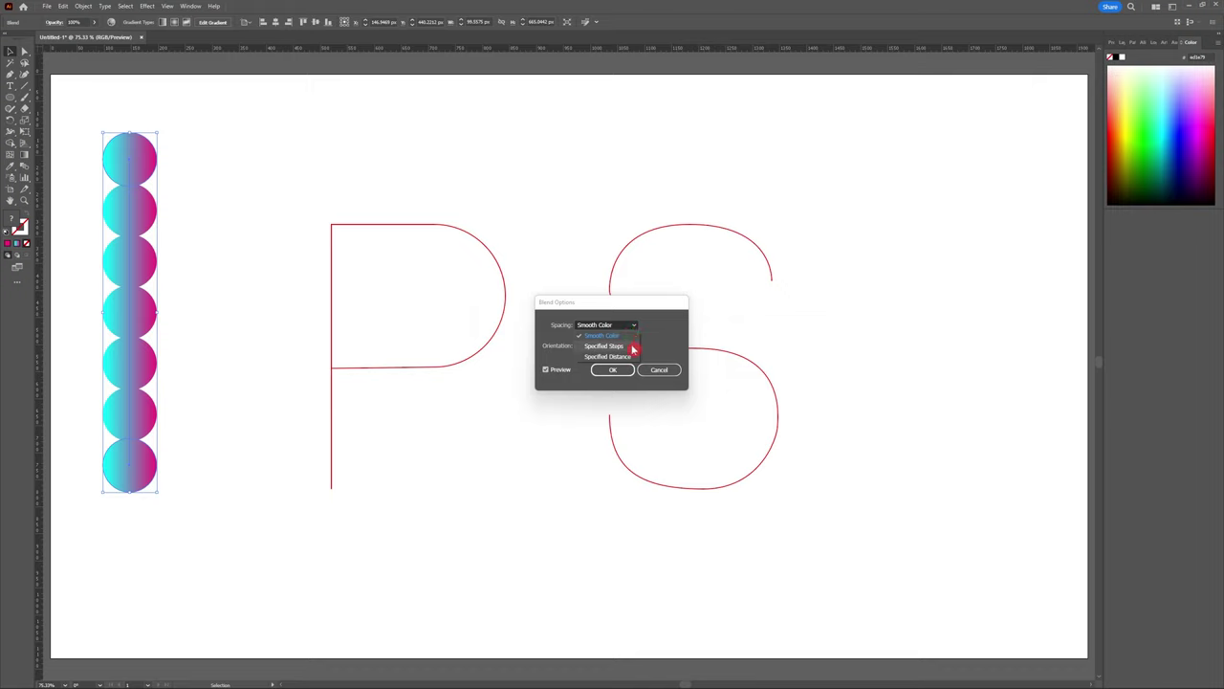
left_click(631, 349)
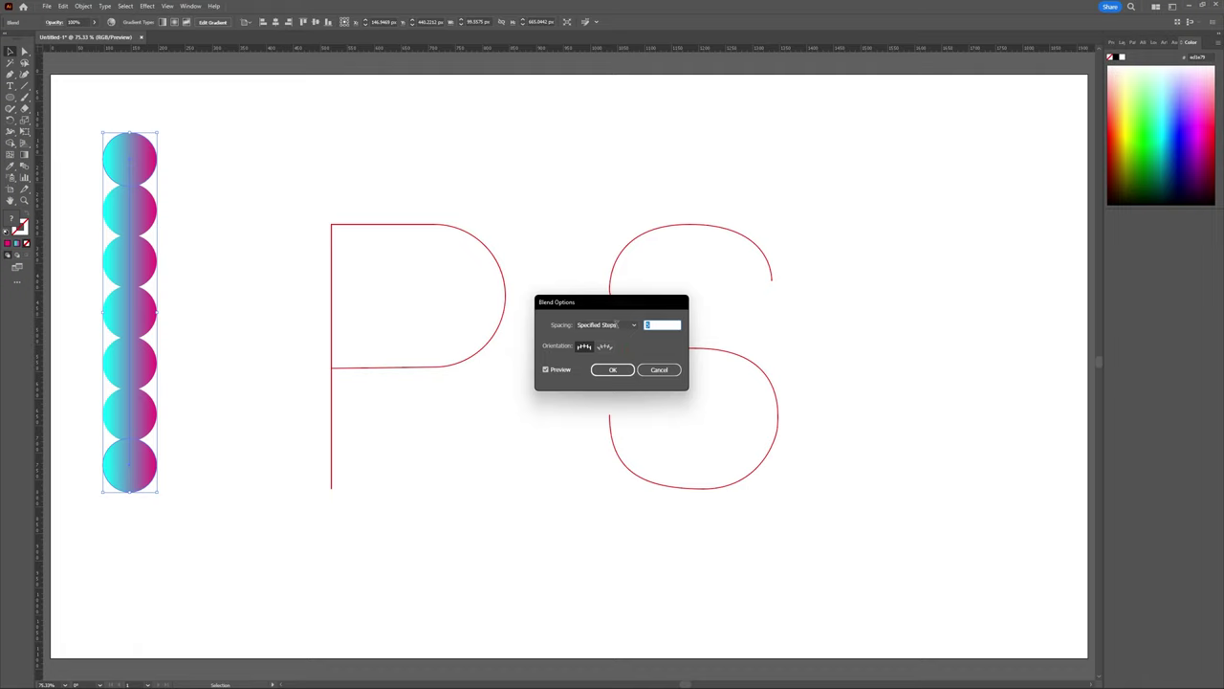
type("300")
left_click(624, 372)
Apply the 300-step blend, then test-select the P and S centreline paths
left_click(621, 371)
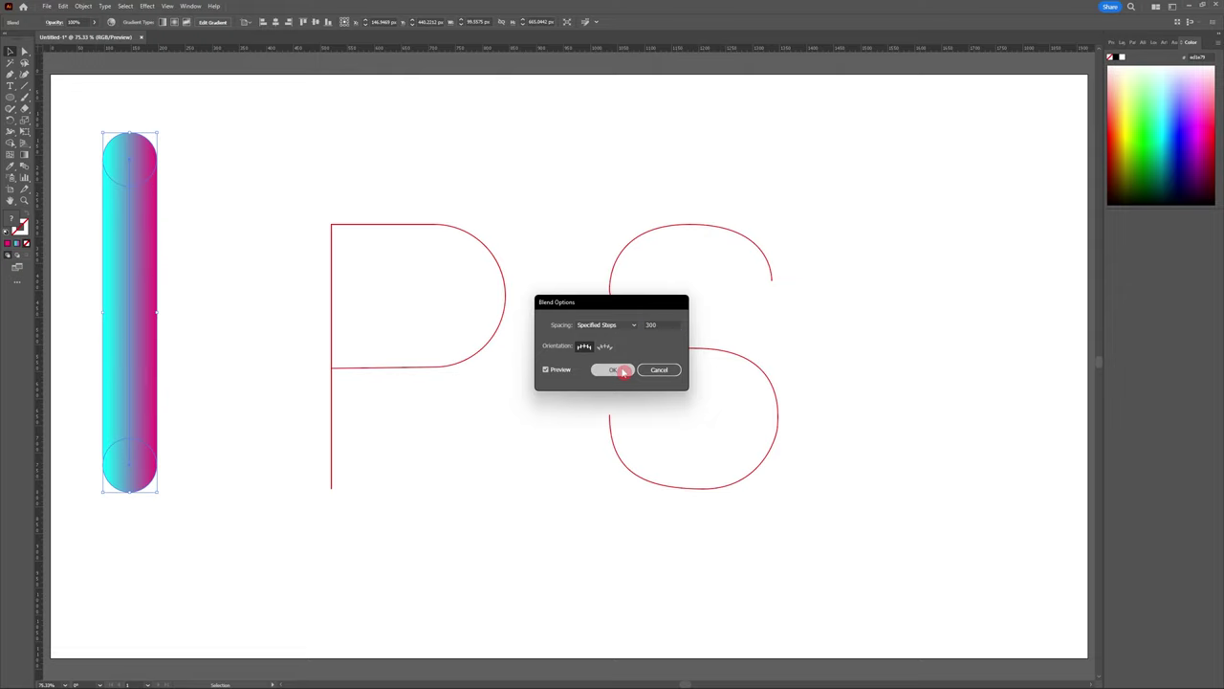
left_click(226, 358)
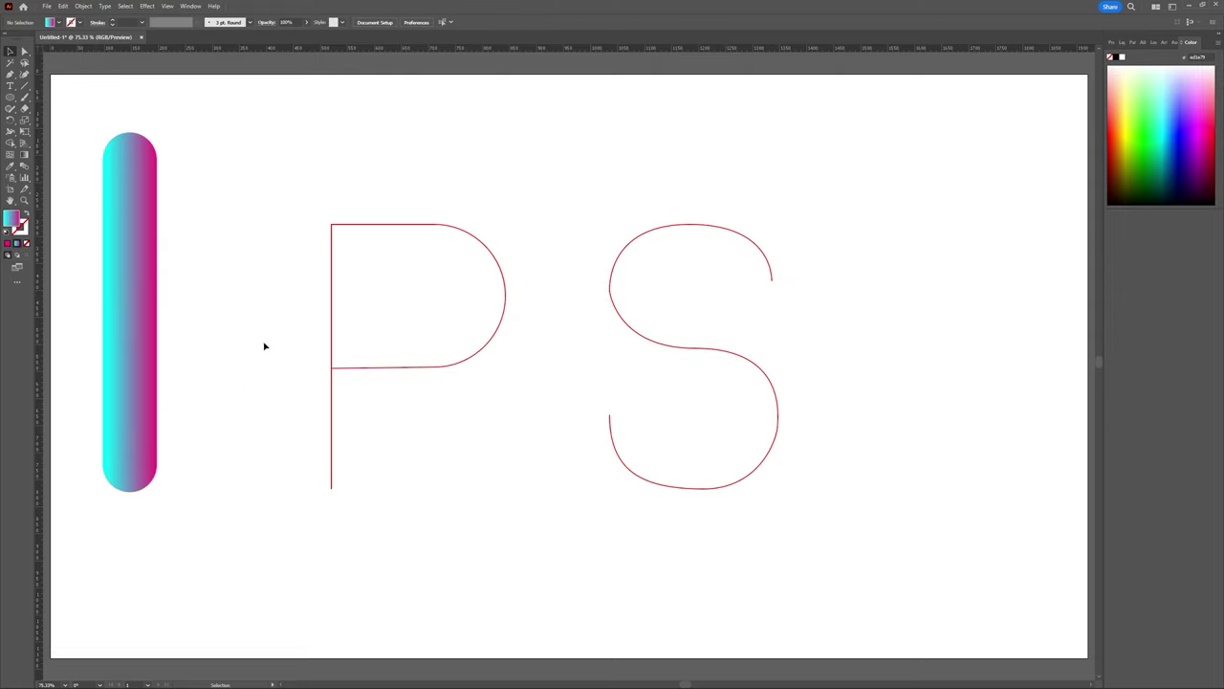
key("q")
mouse_move(267, 342)
left_mouse_down()
mouse_move(333, 495)
mouse_move(521, 239)
mouse_move(277, 311)
left_mouse_up()
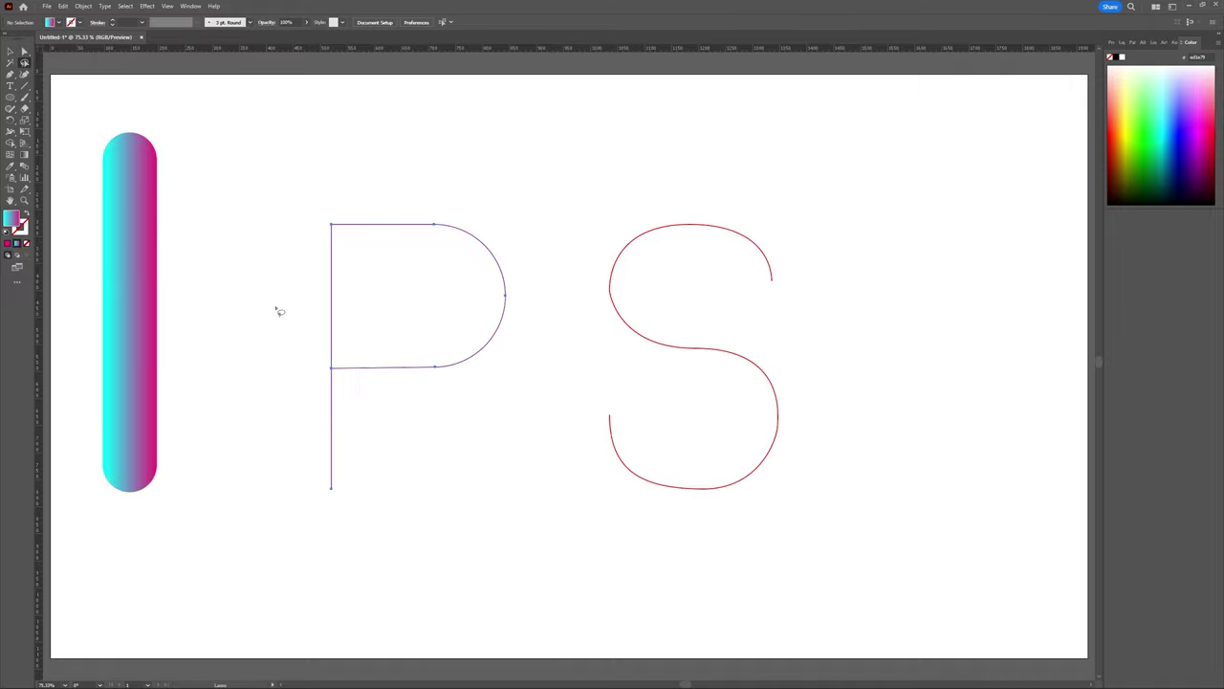
mouse_move(544, 239)
left_mouse_down()
mouse_move(705, 576)
mouse_move(650, 172)
mouse_move(712, 249)
left_mouse_up()
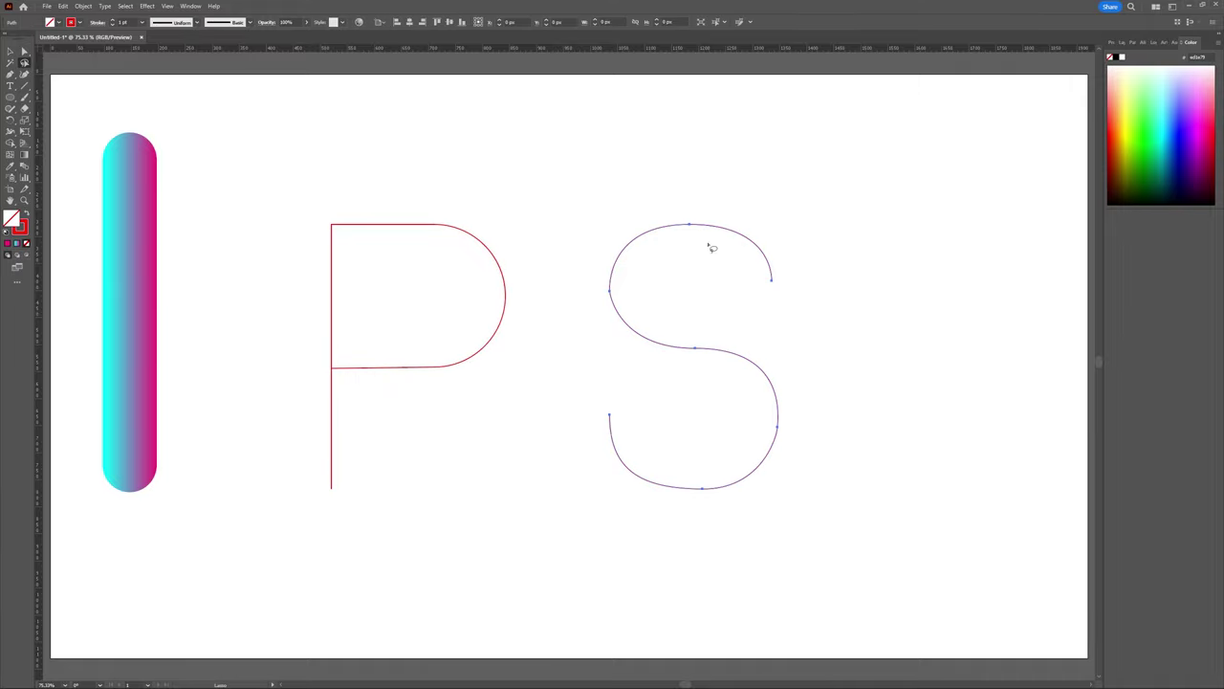
left_click(11, 50)
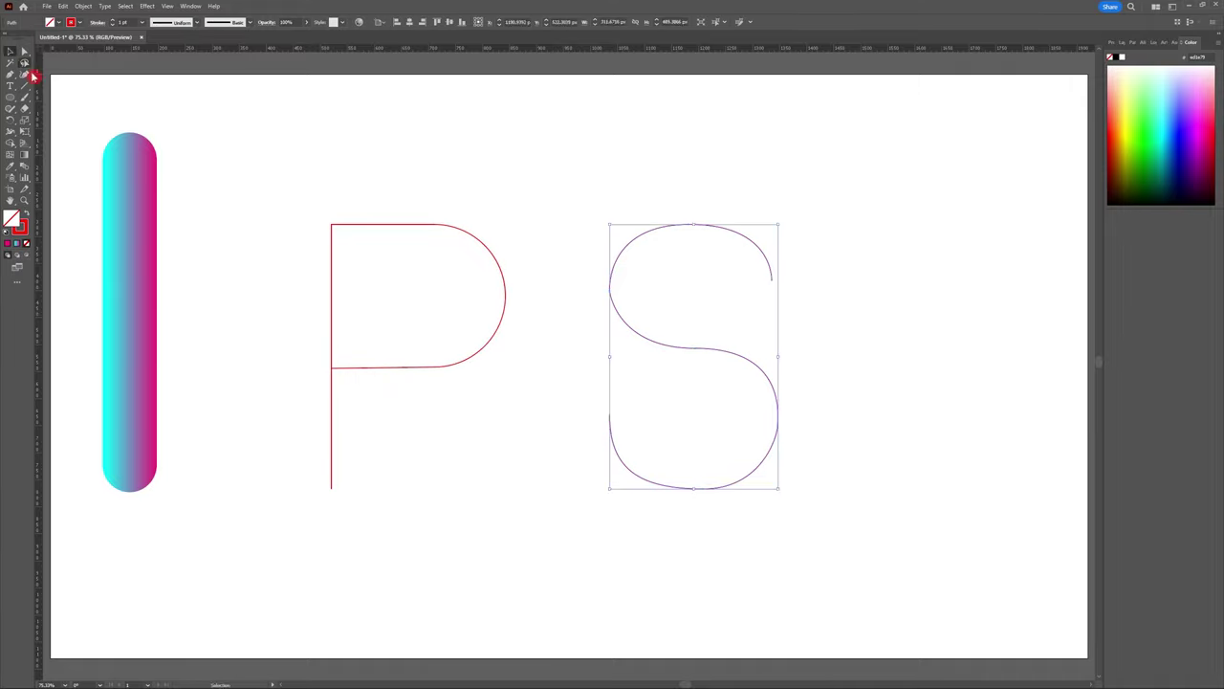
left_click(241, 181)
left_click(330, 266)
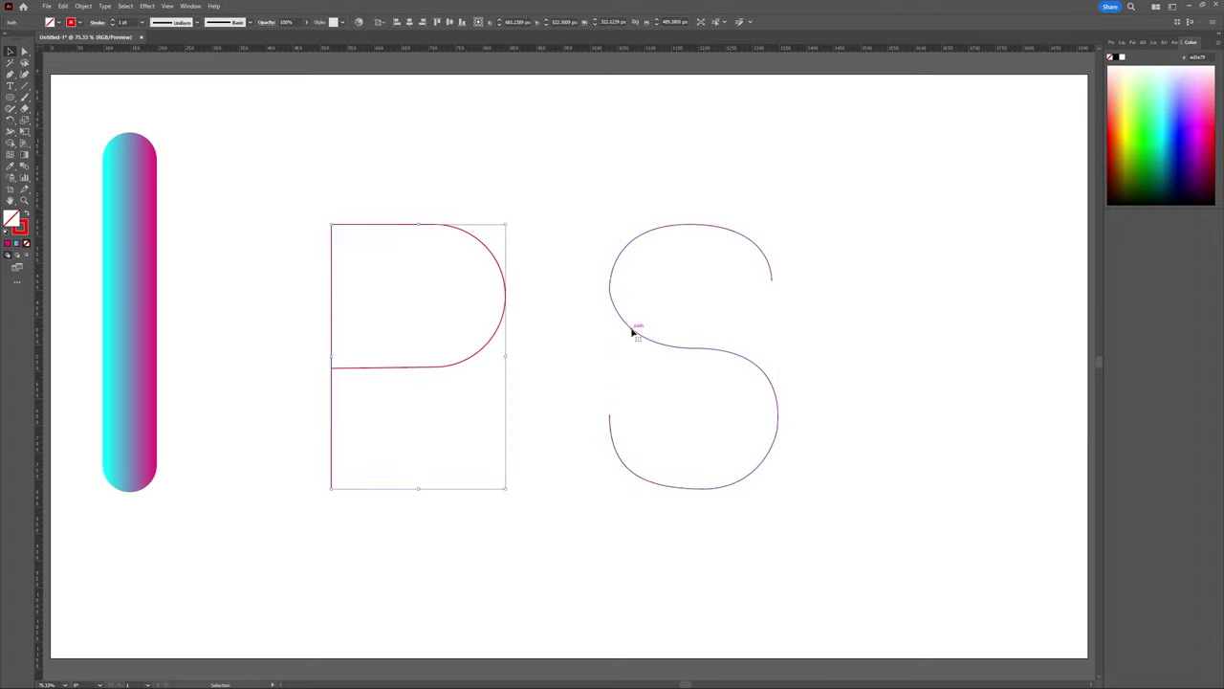
left_click(632, 331)
left_click(494, 443)
Alt-drag a copy of the gradient pill just right of the original
left_click(109, 338)
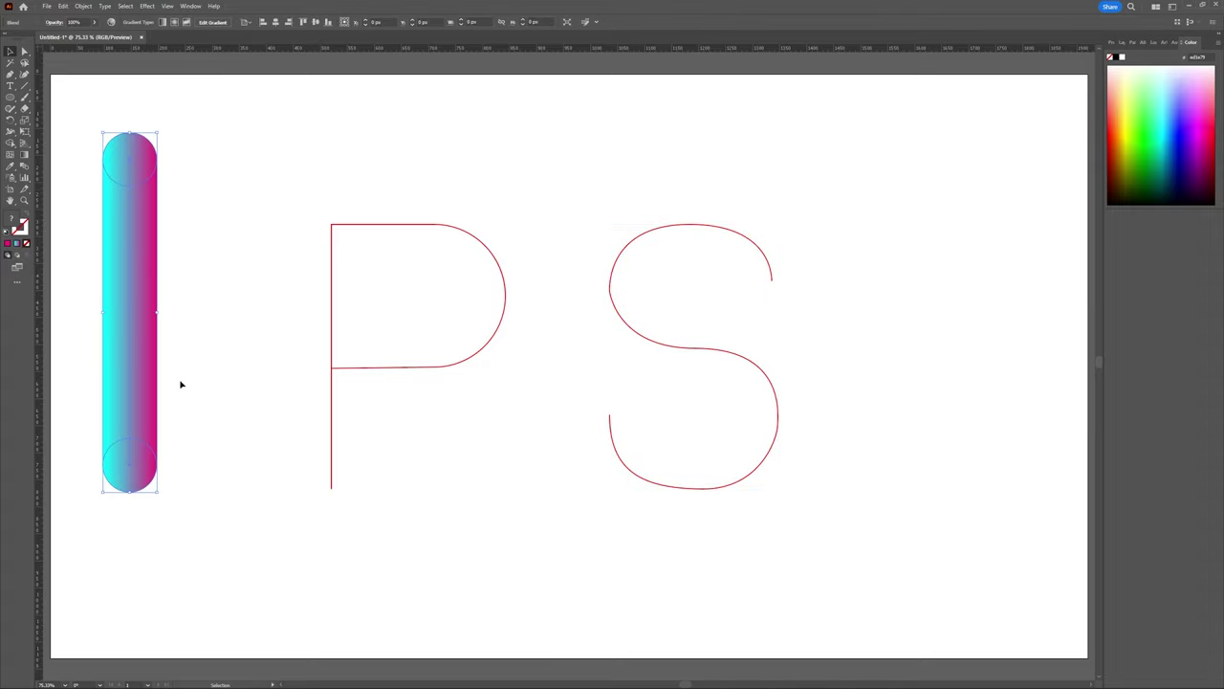
left_click_drag(158, 375, 222, 379)
left_click(274, 440)
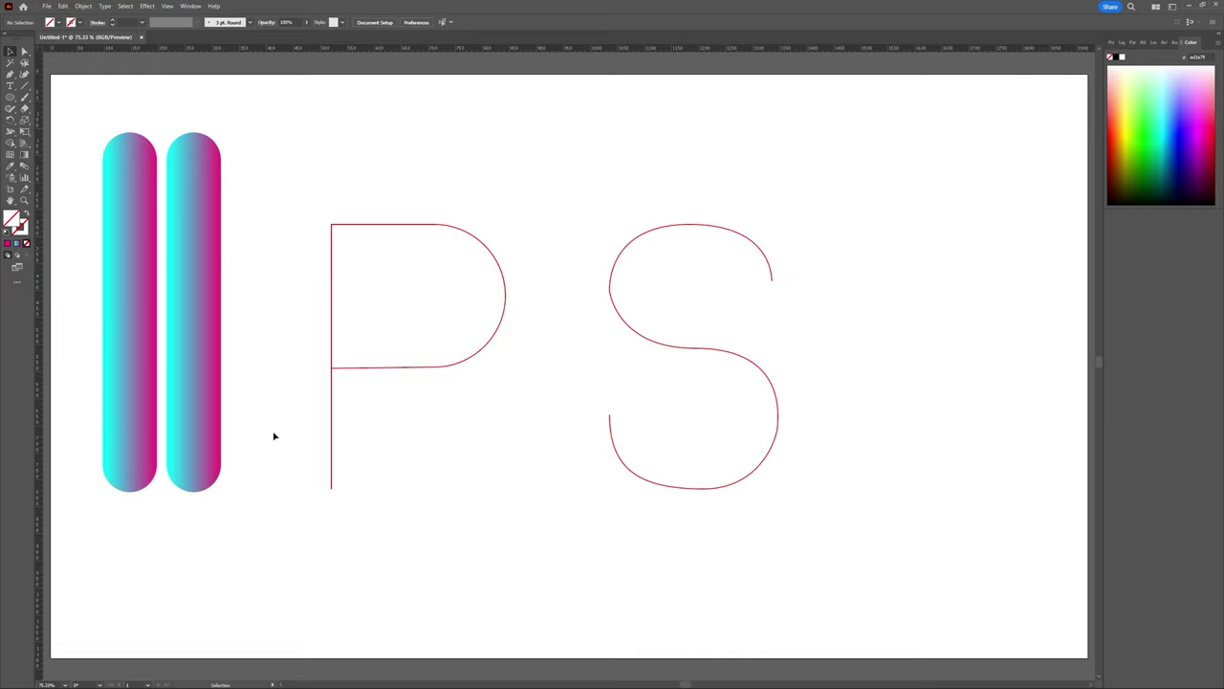
Select the left pill and the P path, then apply Object > Blend > Replace Spine
mouse_move(132, 373)
left_mouse_down()
mouse_move(153, 406)
mouse_move(143, 423)
mouse_move(121, 390)
left_mouse_up()
left_click(331, 392, "shift")
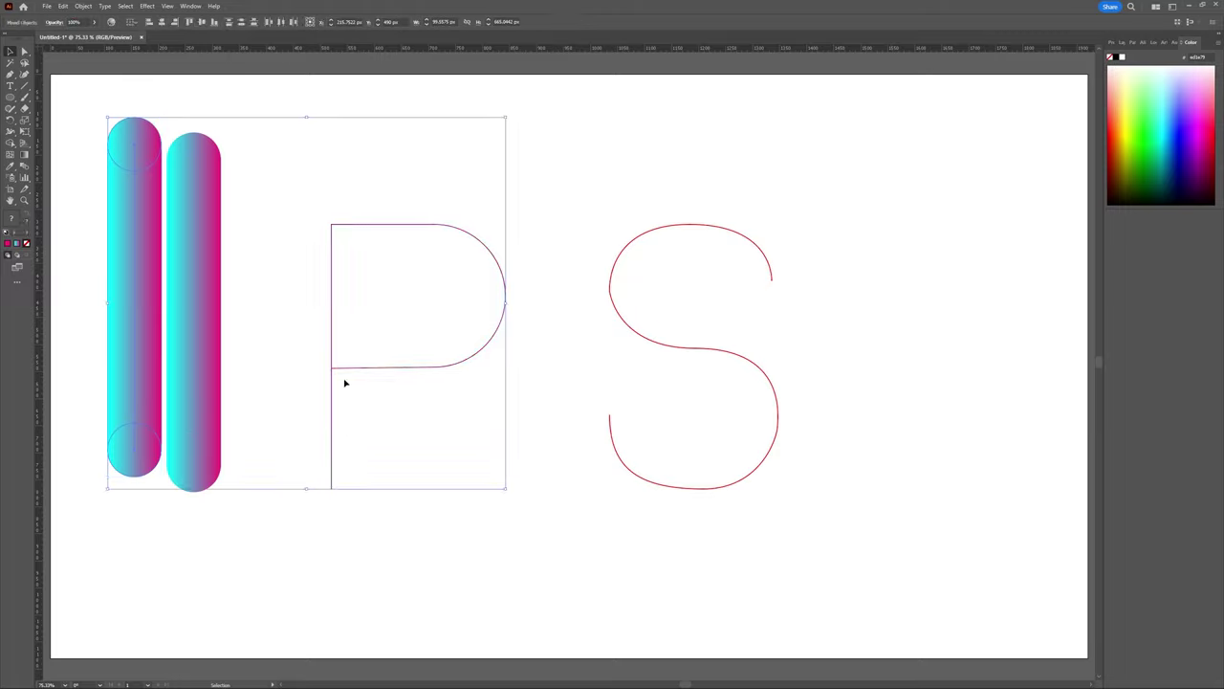
left_click(83, 6)
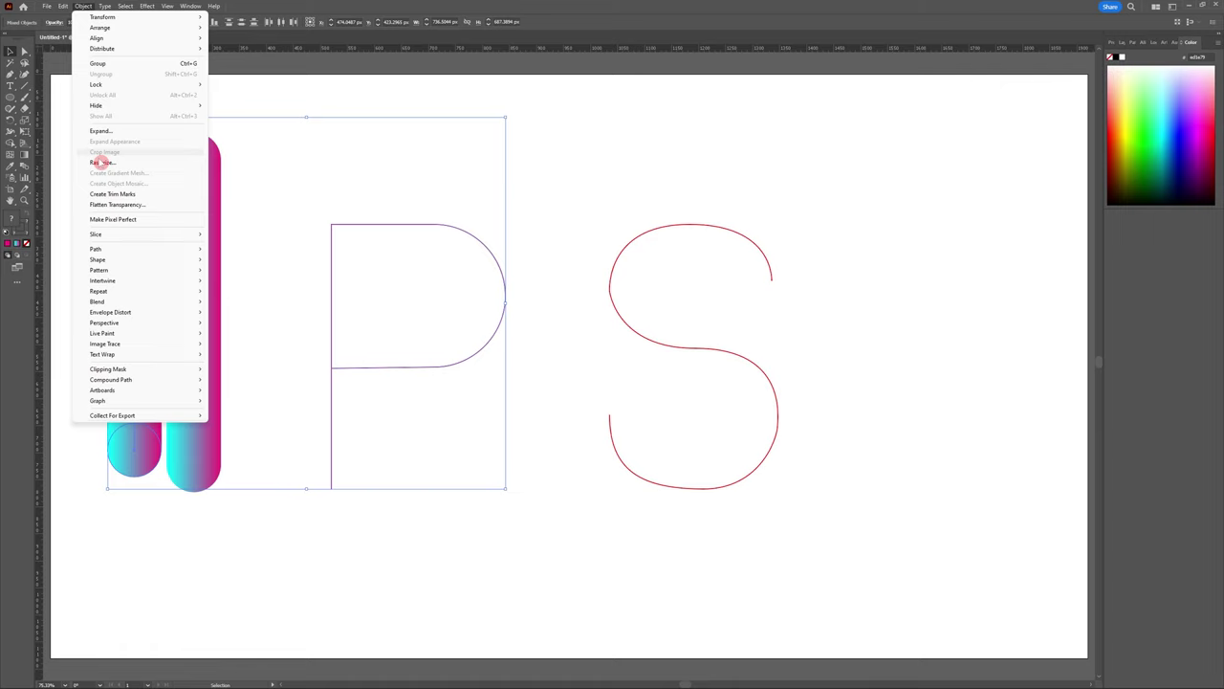
mouse_move(163, 304)
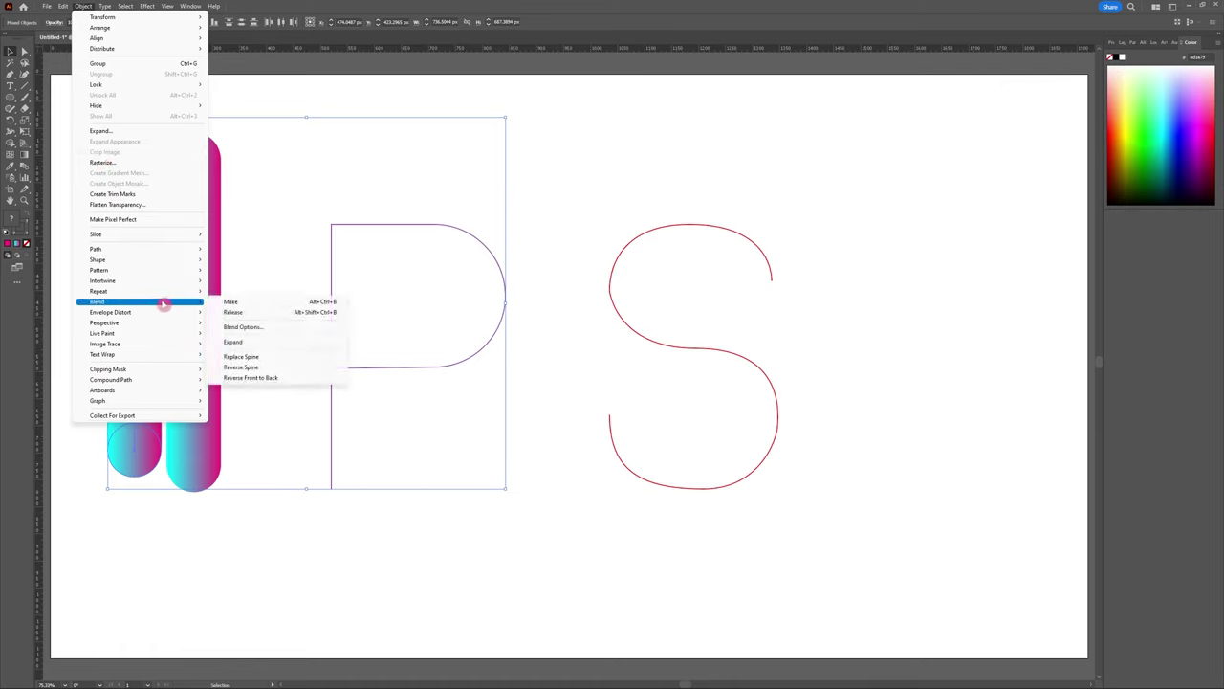
left_click(306, 356)
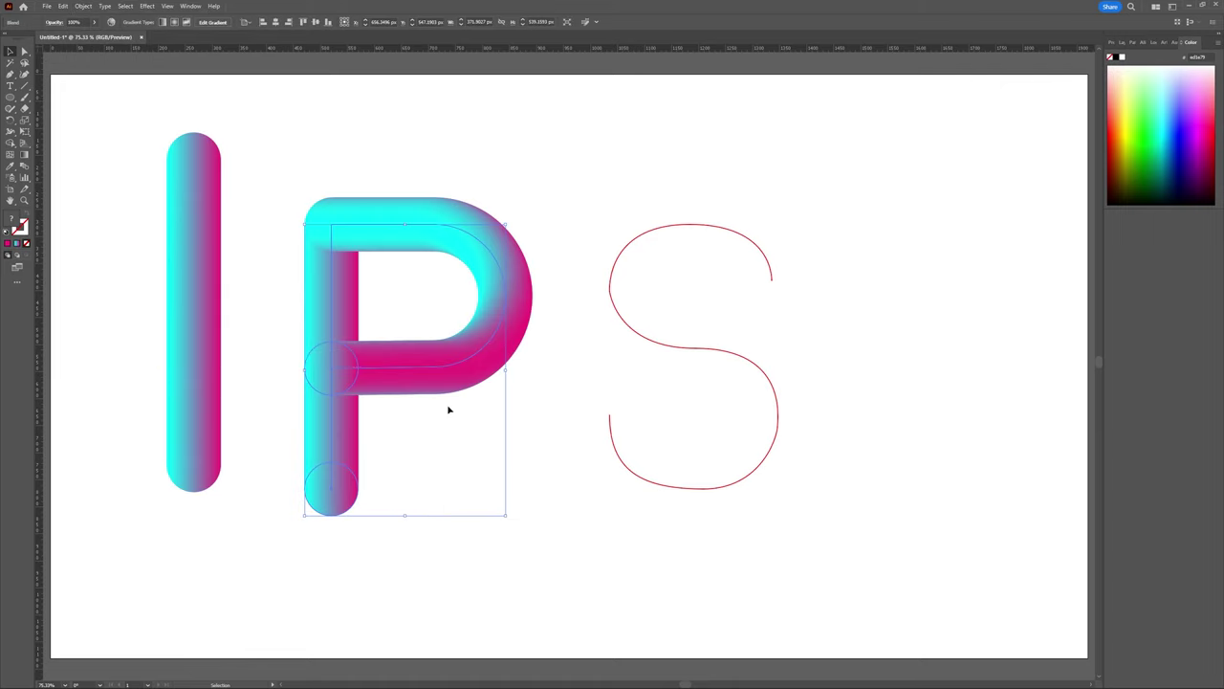
left_click(472, 459)
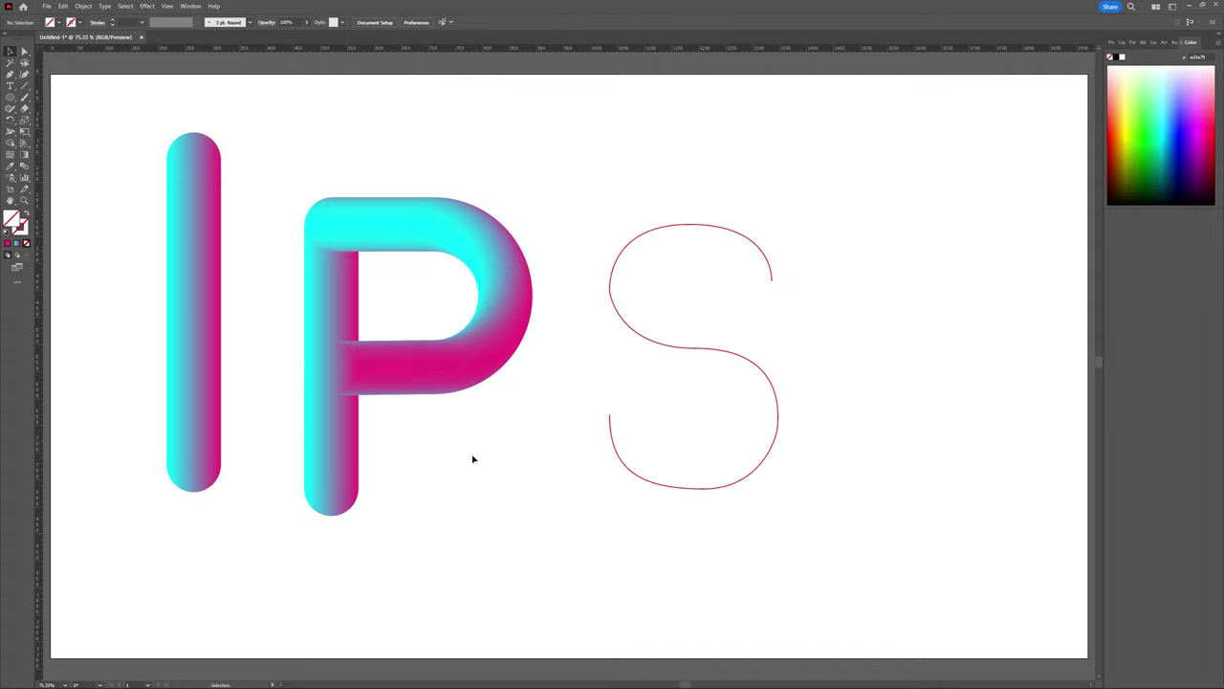
Inspect the P blend's bottom end circle with Direct Selection, then deselect
key("a")
left_click(334, 494)
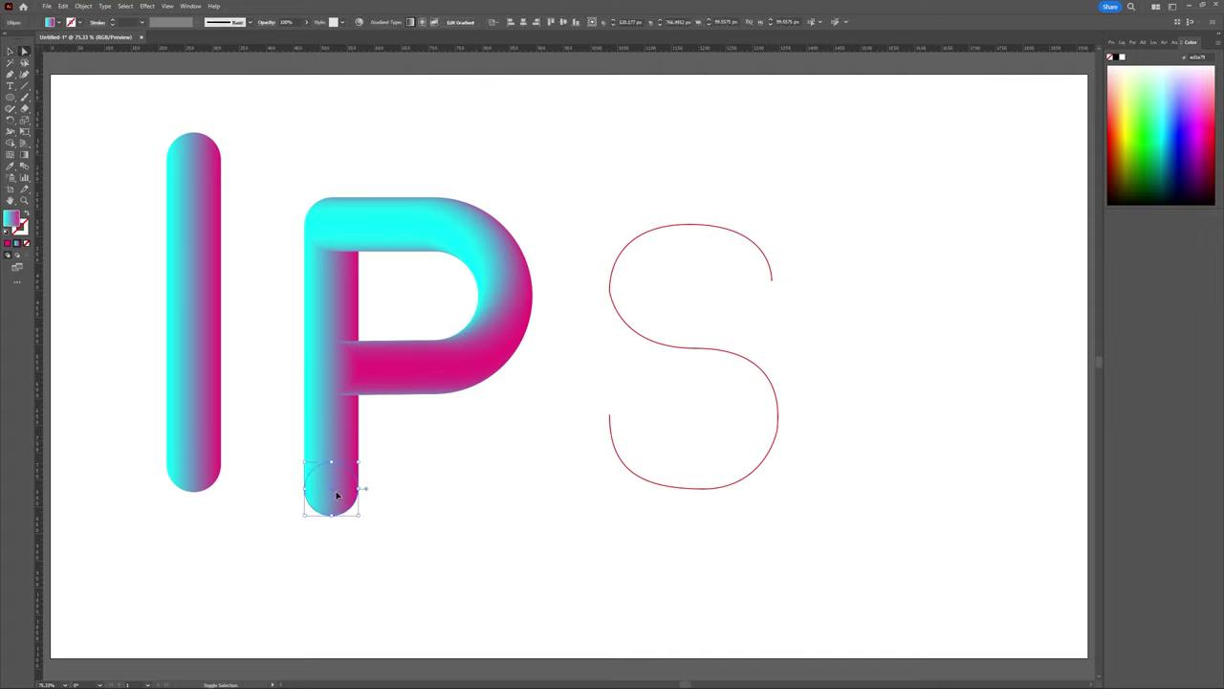
left_click(445, 543)
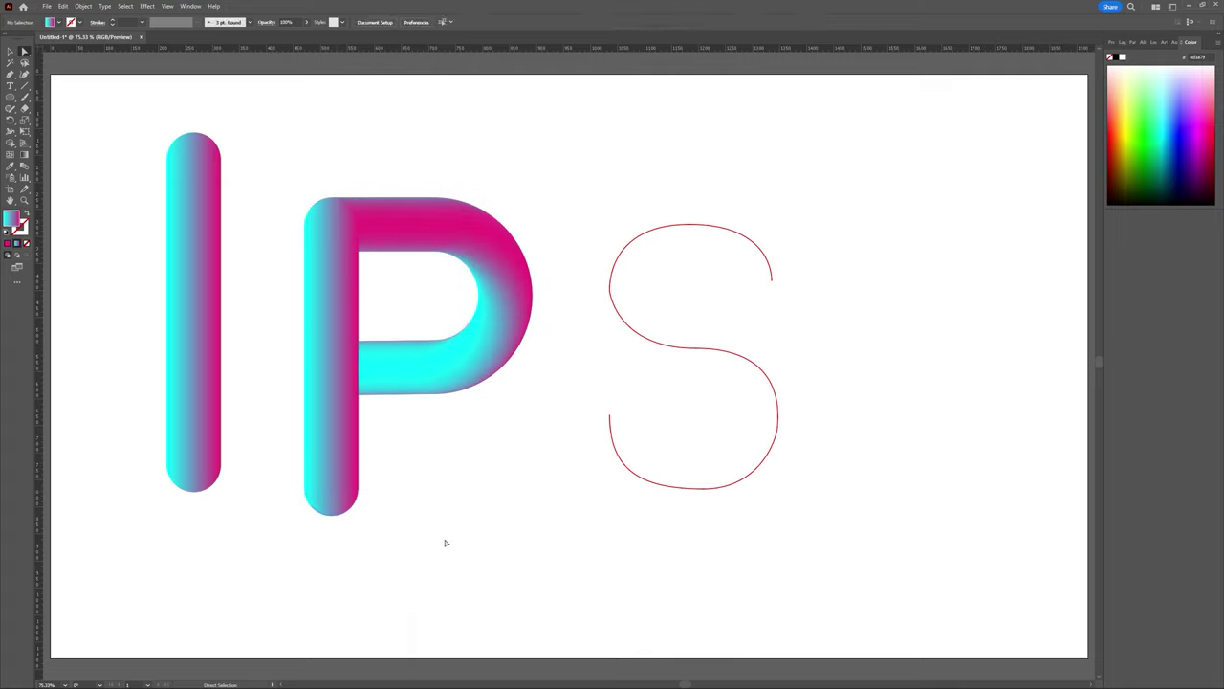
Select the leftover pill and the S path, then apply Replace Spine
key("v")
left_click_drag(112, 386, 246, 479)
left_click_drag(563, 394, 624, 472)
left_click(83, 6)
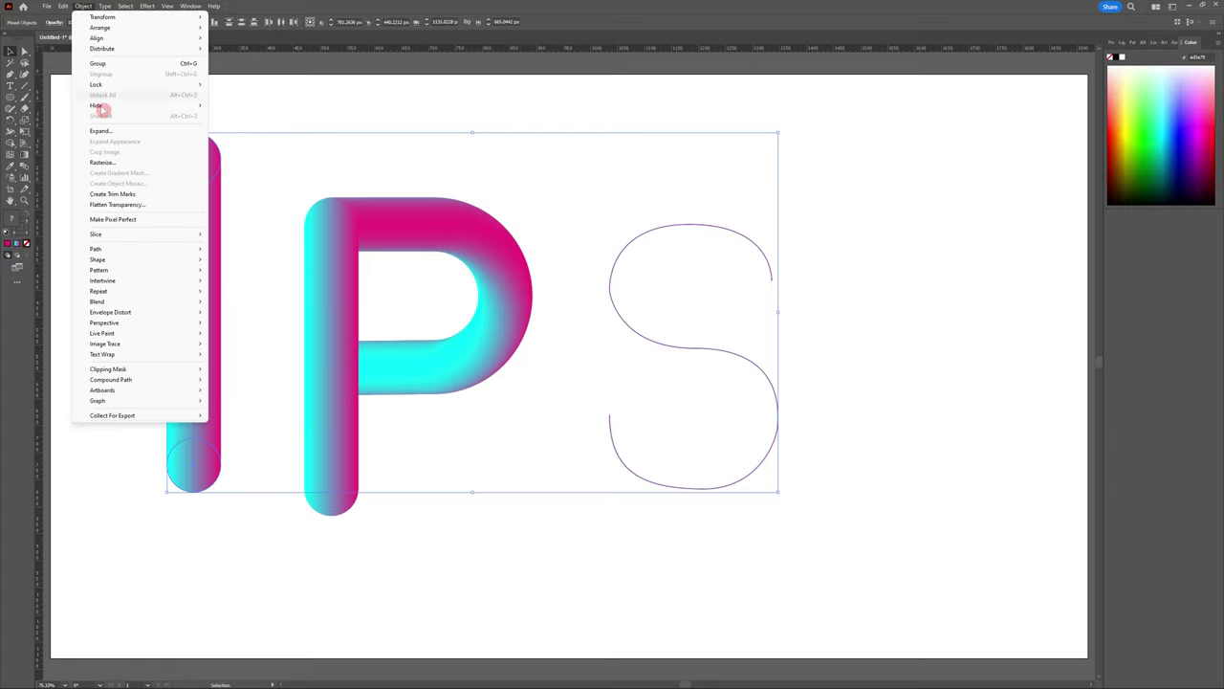
mouse_move(127, 303)
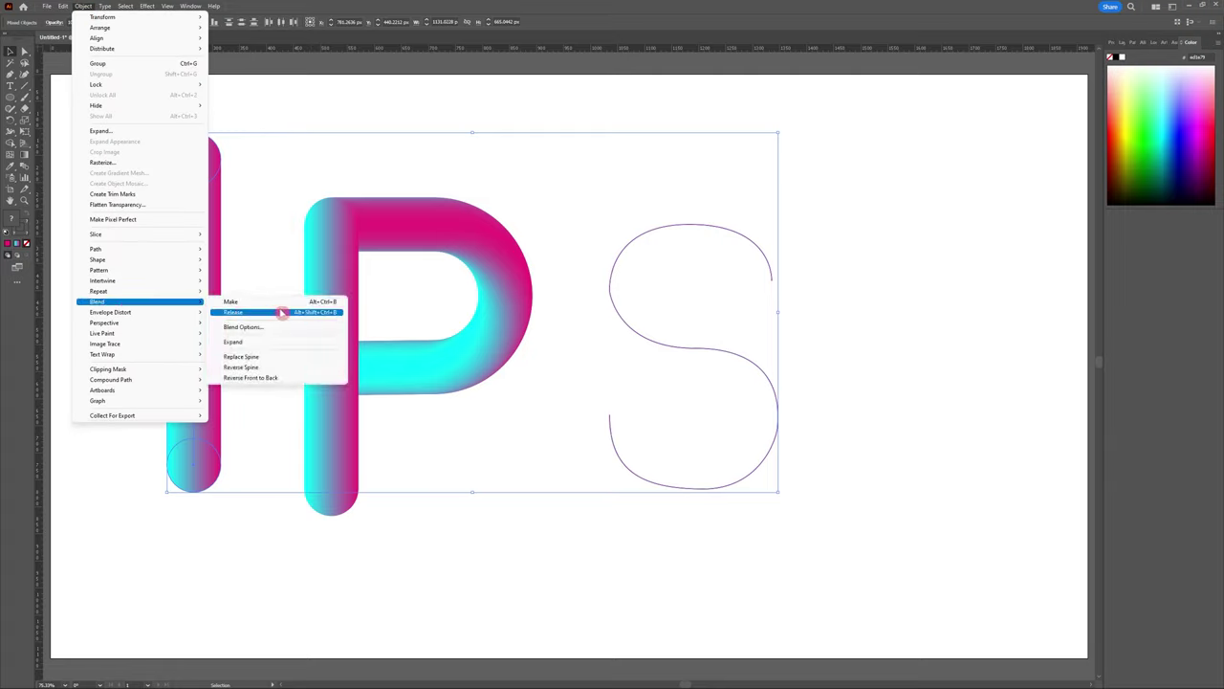
left_click(291, 356)
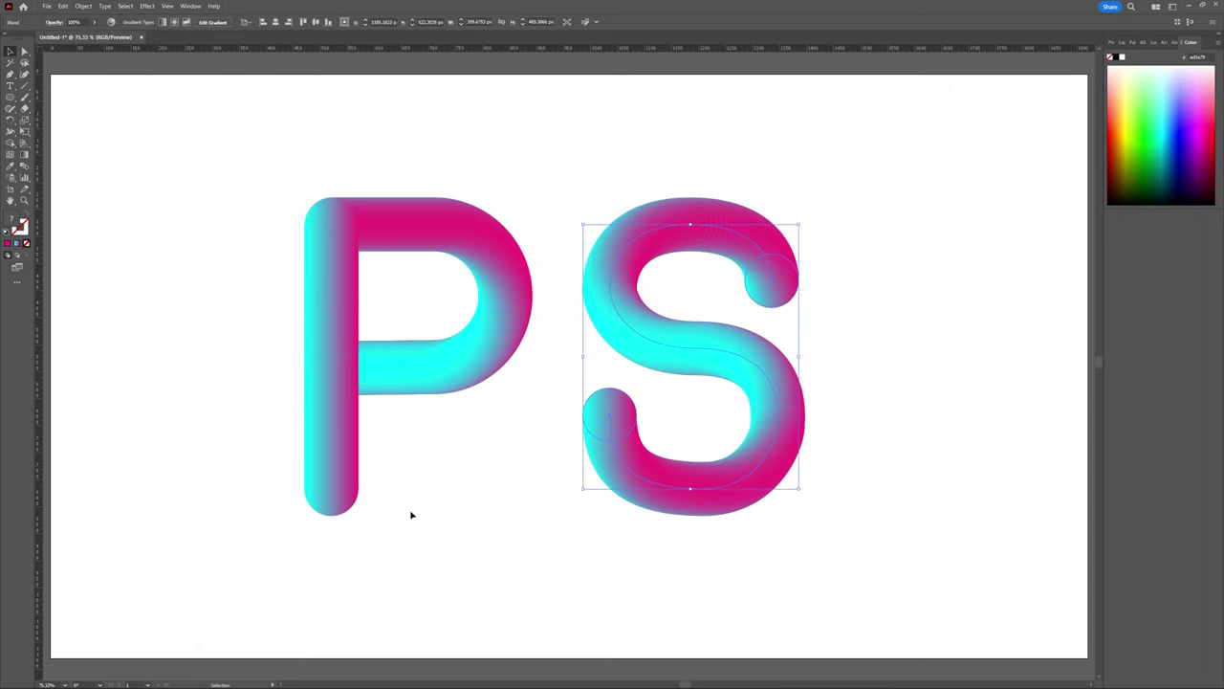
left_click(512, 562)
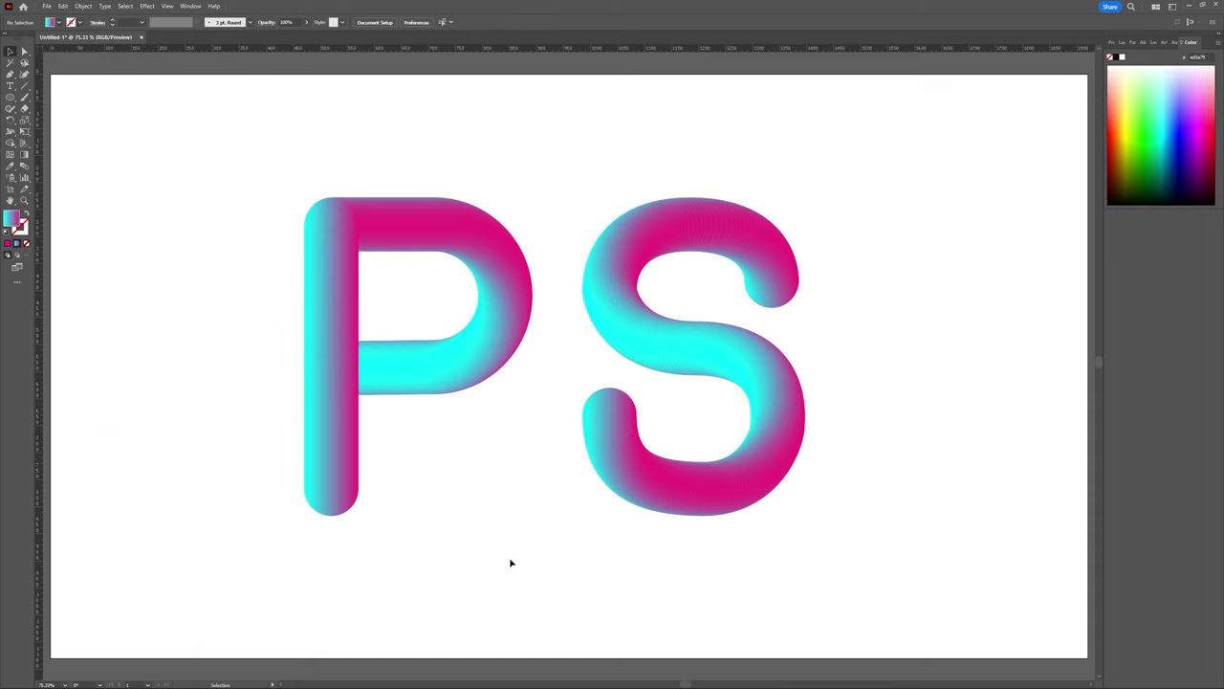
Select both the P and S letters and apply a Roughen distortion
left_click(1113, 43)
key("v")
left_click_drag(925, 561, 244, 186)
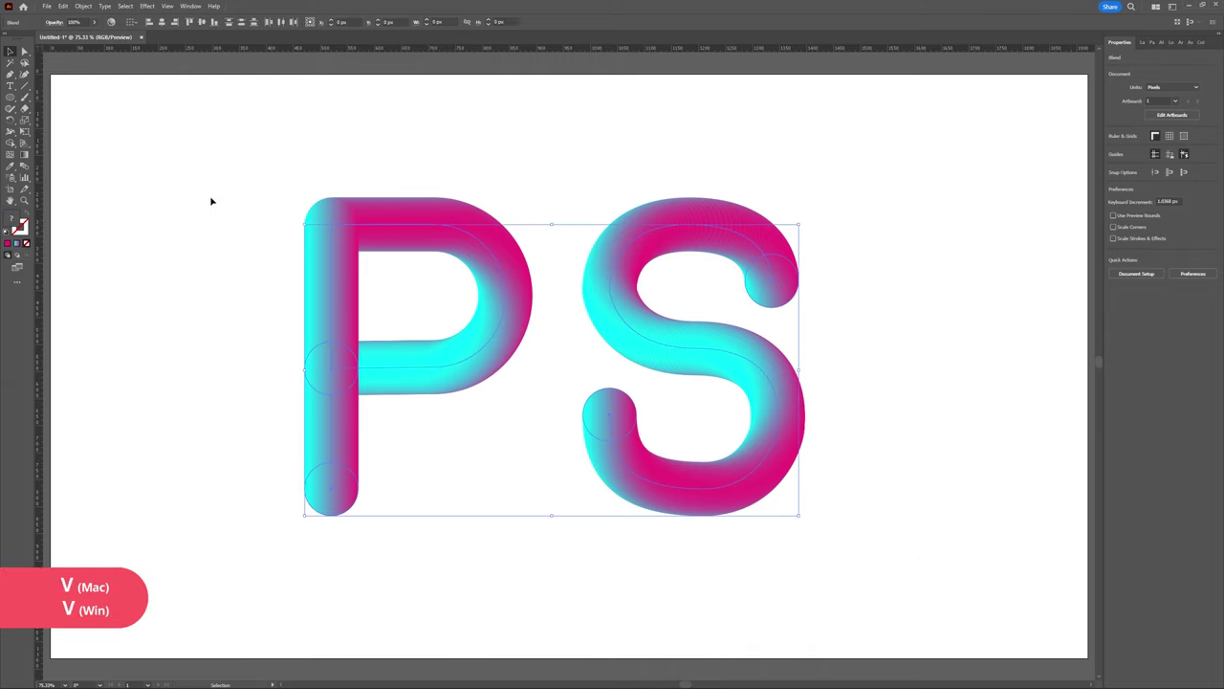
left_click(147, 6)
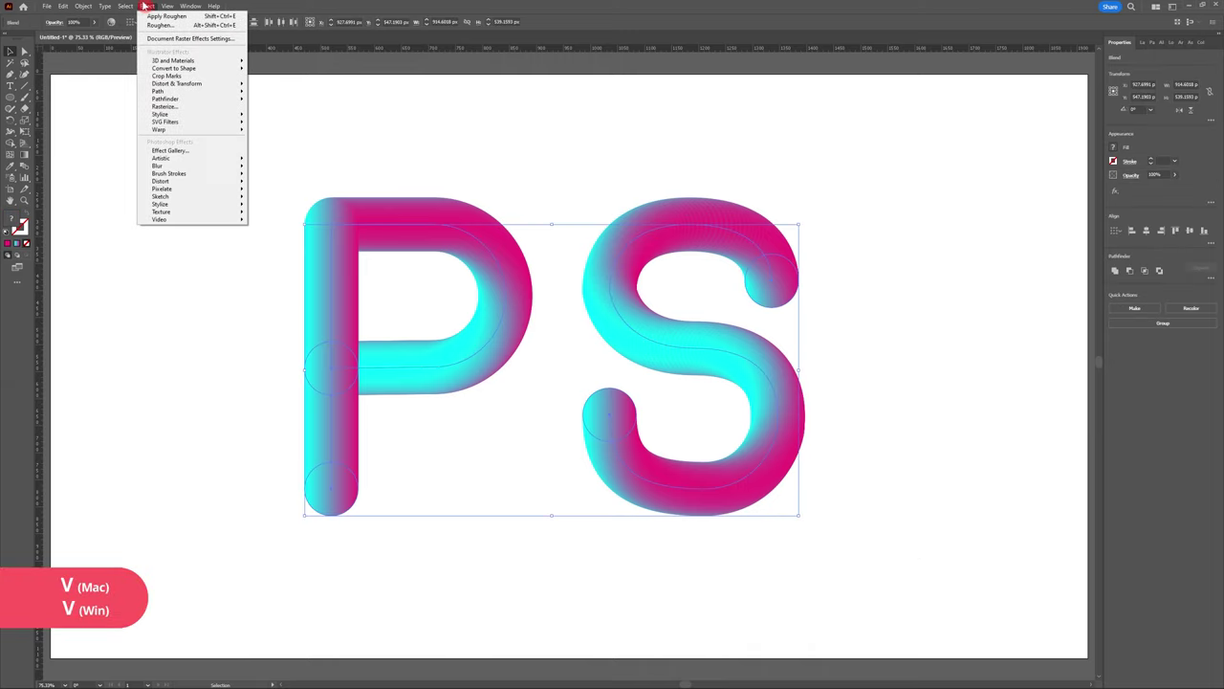
mouse_move(215, 86)
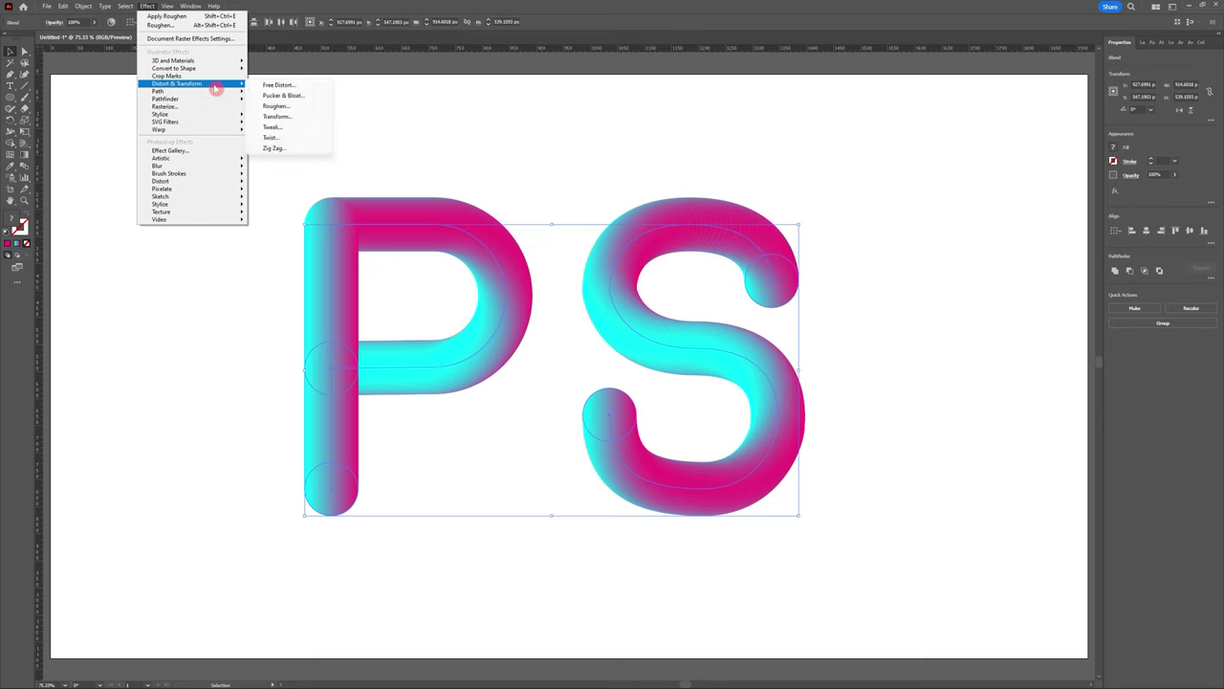
left_click(304, 111)
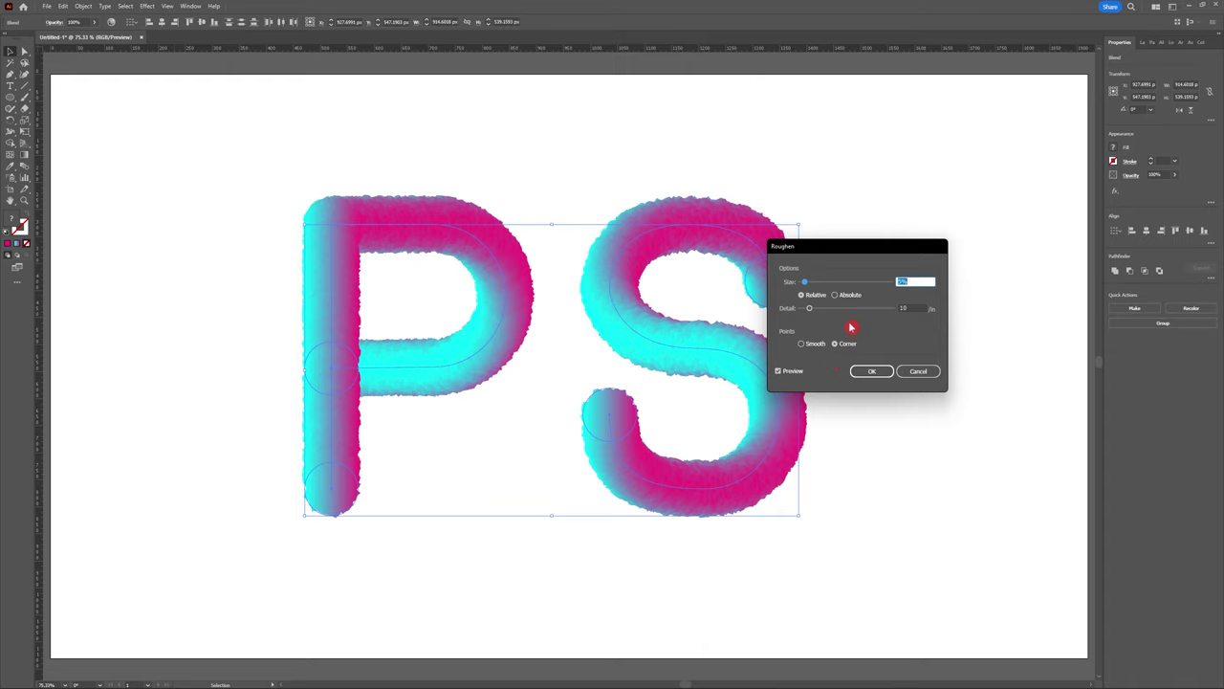
Set Roughen to size 50, detail 40 and smooth points, previewing the fur texture
left_click_drag(805, 284, 848, 310)
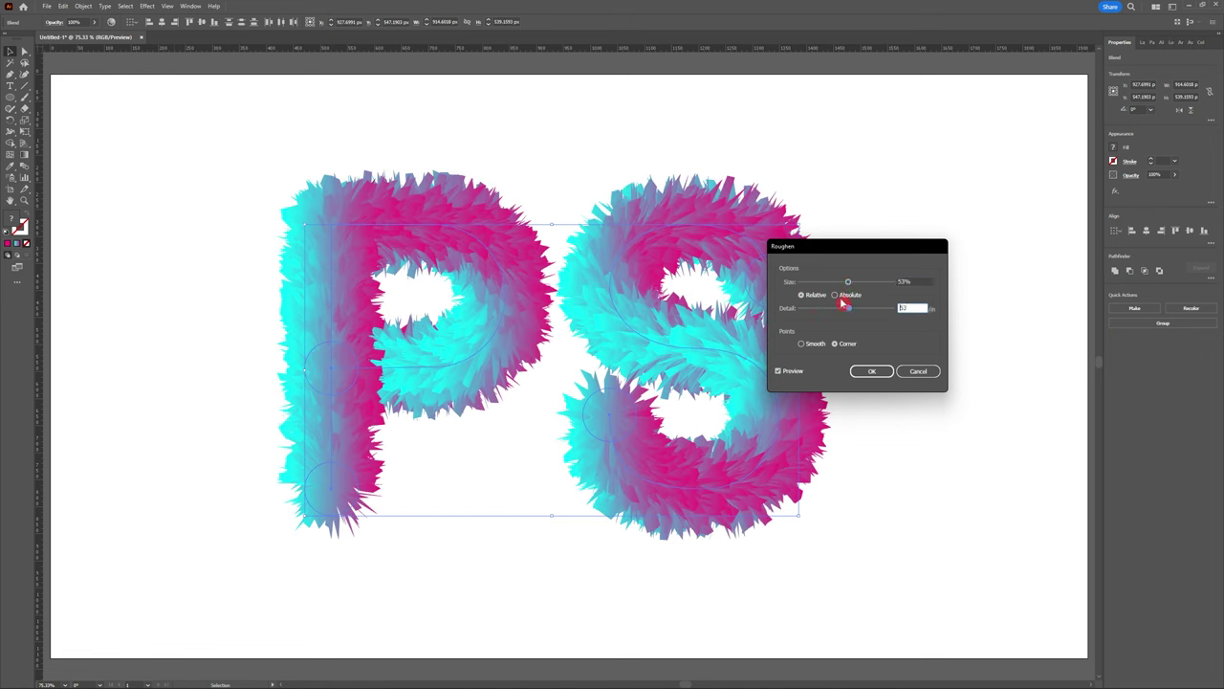
left_click(836, 295)
left_click(802, 344)
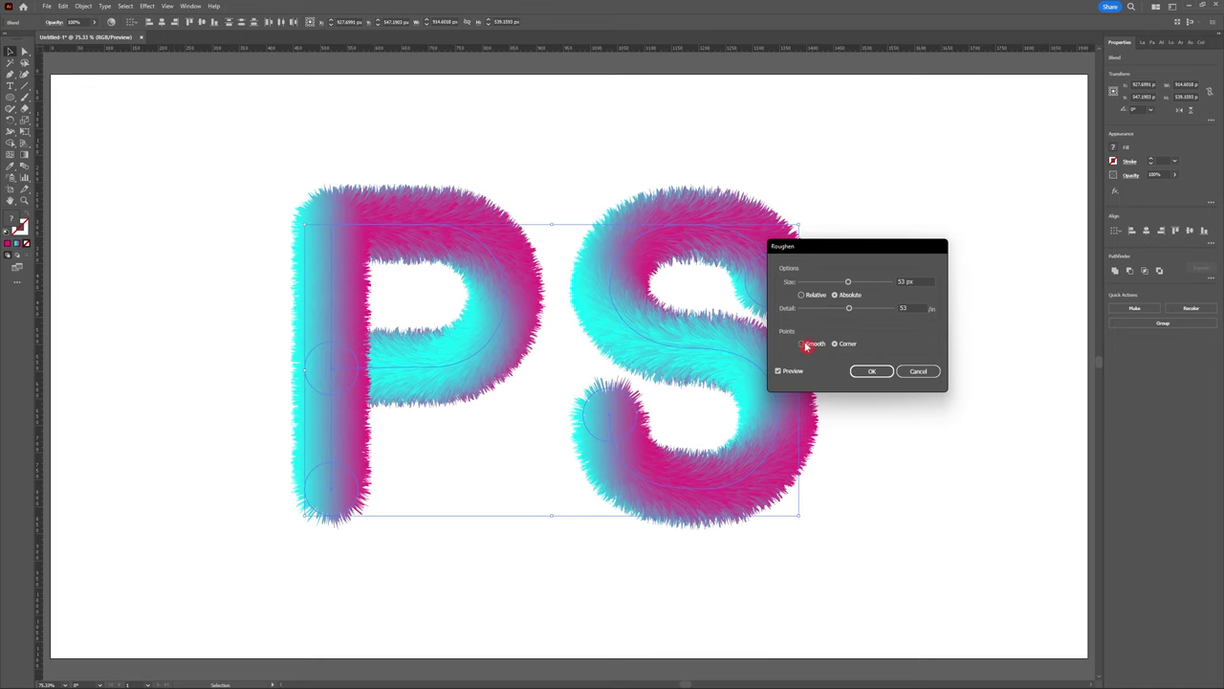
mouse_move(848, 308)
left_mouse_down()
mouse_move(839, 311)
mouse_move(876, 282)
mouse_move(849, 285)
left_mouse_up()
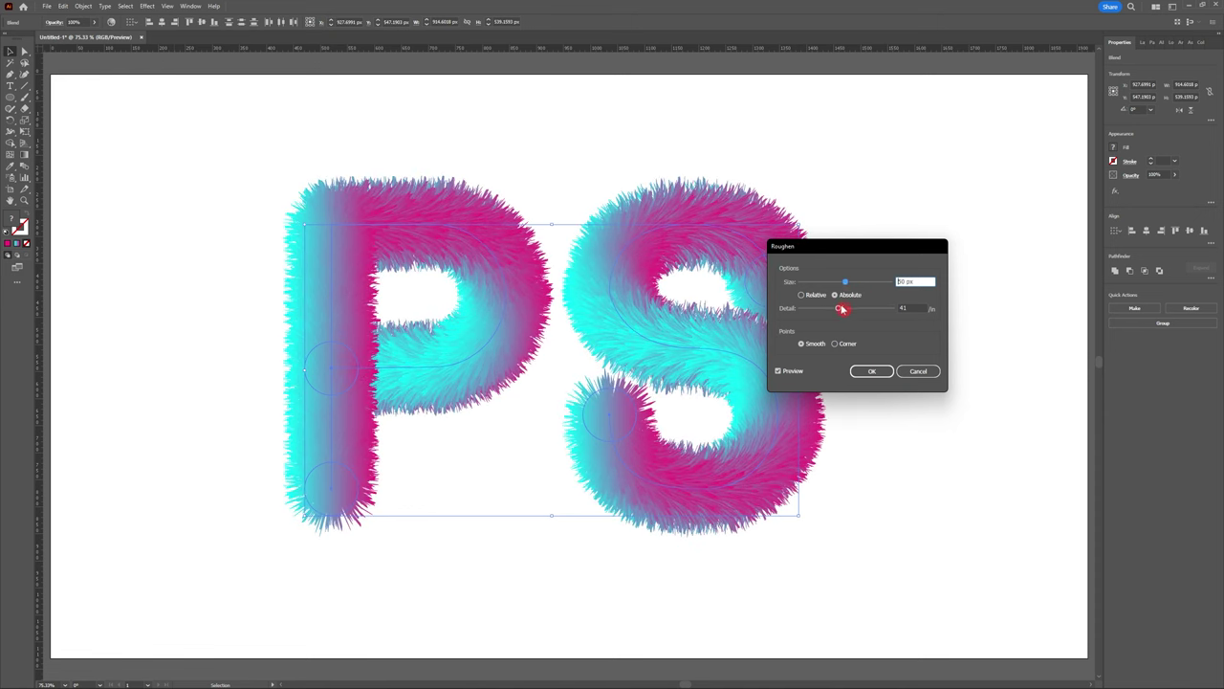
left_click(838, 309)
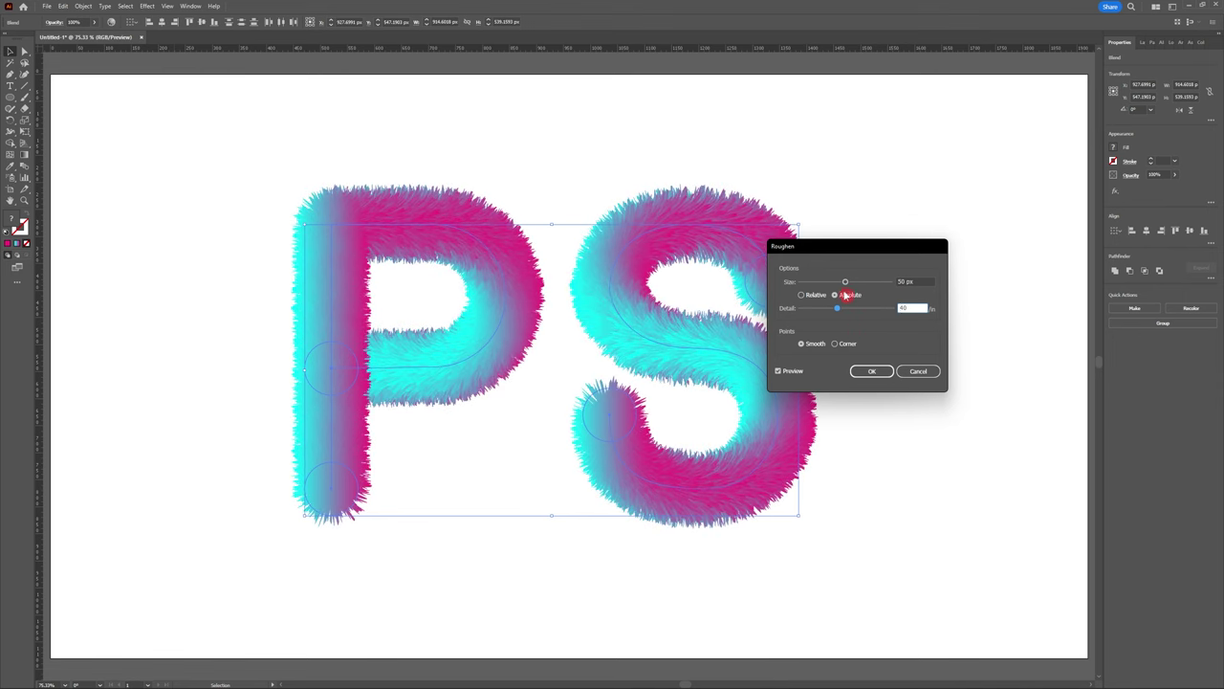
left_click_drag(838, 308, 805, 314)
type("3")
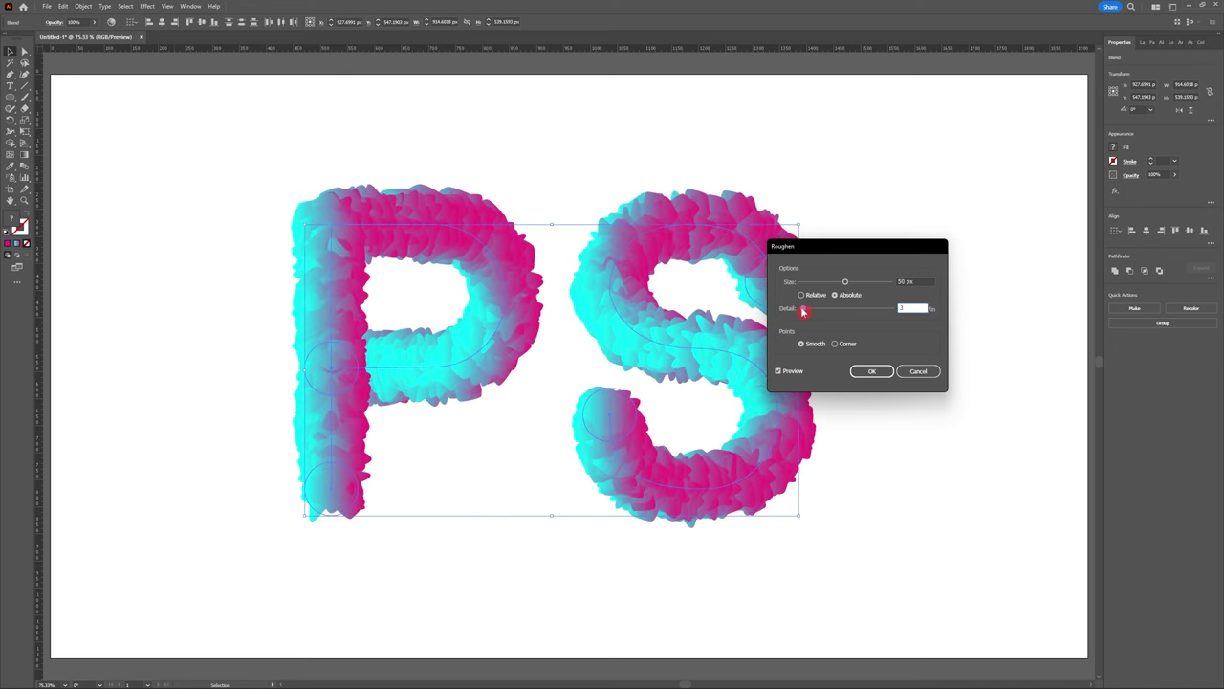
left_click_drag(805, 311, 836, 322)
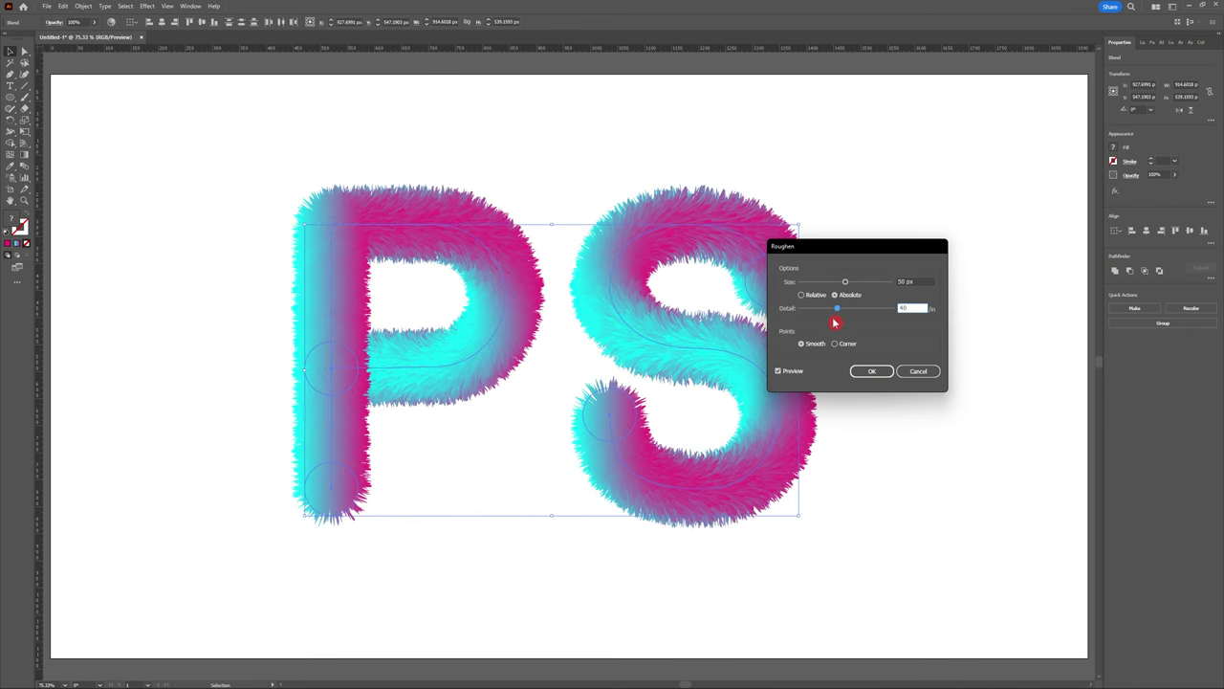
left_click(869, 371)
left_click(803, 296)
Apply the Roughen effect and centre the PS letters horizontally and vertically on the artboard
left_click(871, 371)
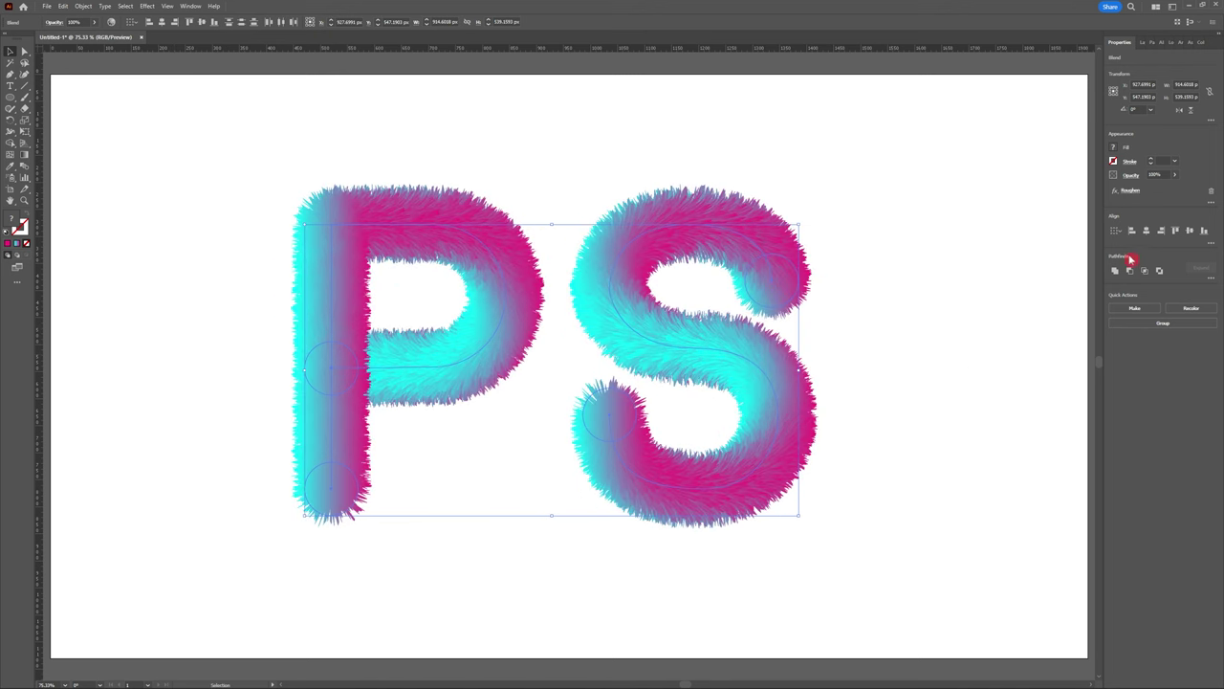
left_click(1191, 231)
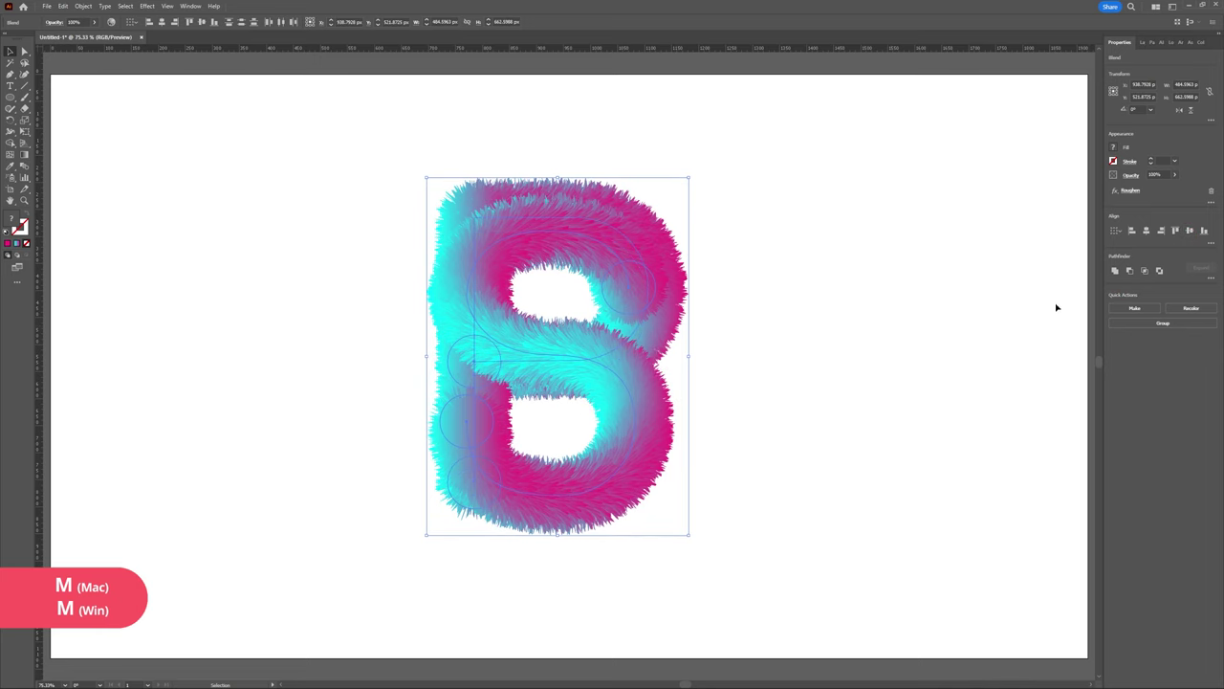
key("ctrl+z")
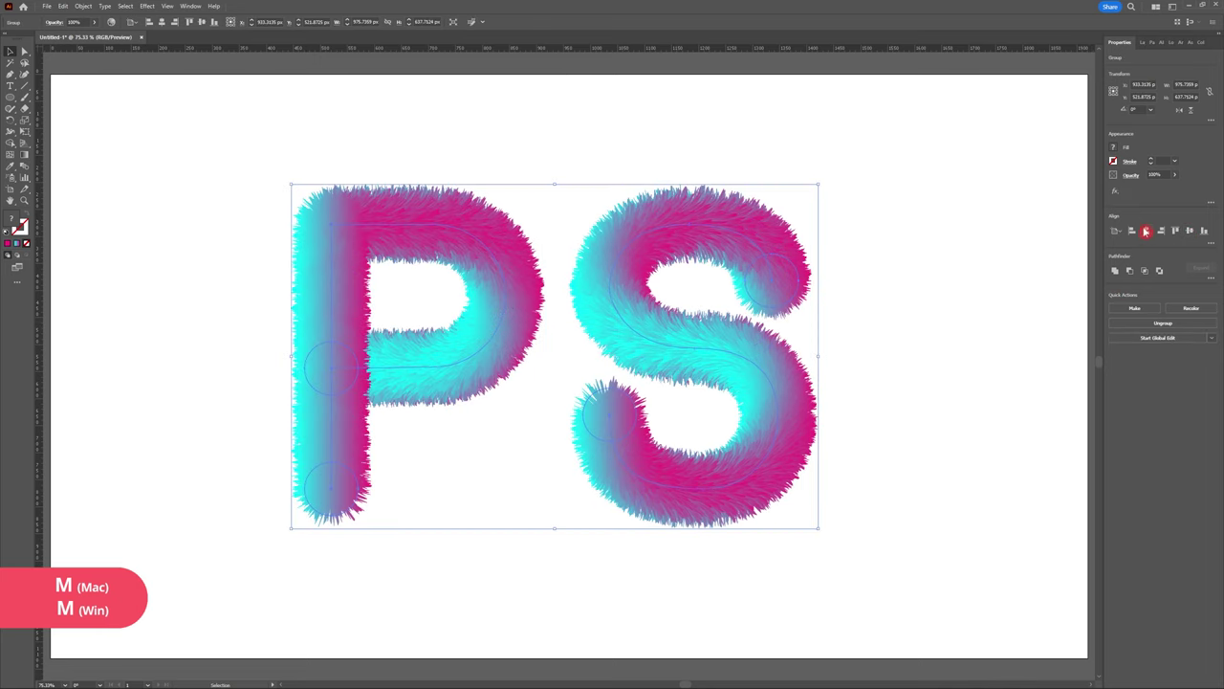
left_click(1146, 231)
left_click(1189, 230)
left_click(949, 362)
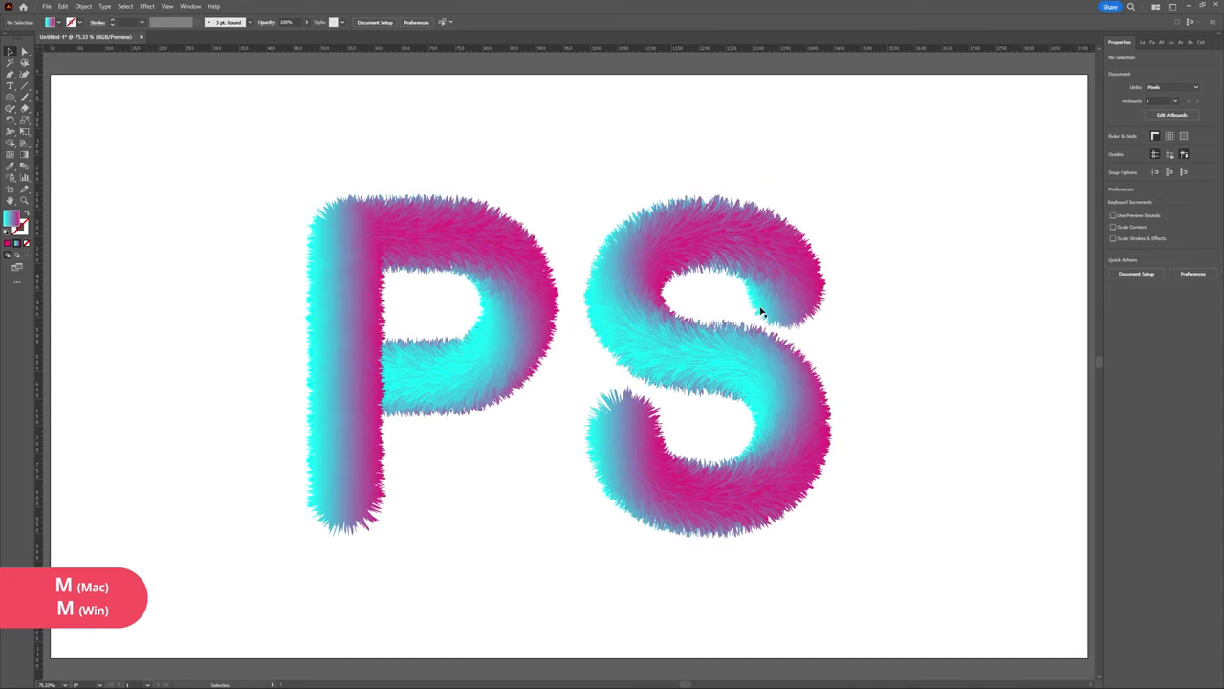
Draw a full-artboard gradient rectangle and send it behind the letters as the background
left_click(10, 98)
left_click(55, 96)
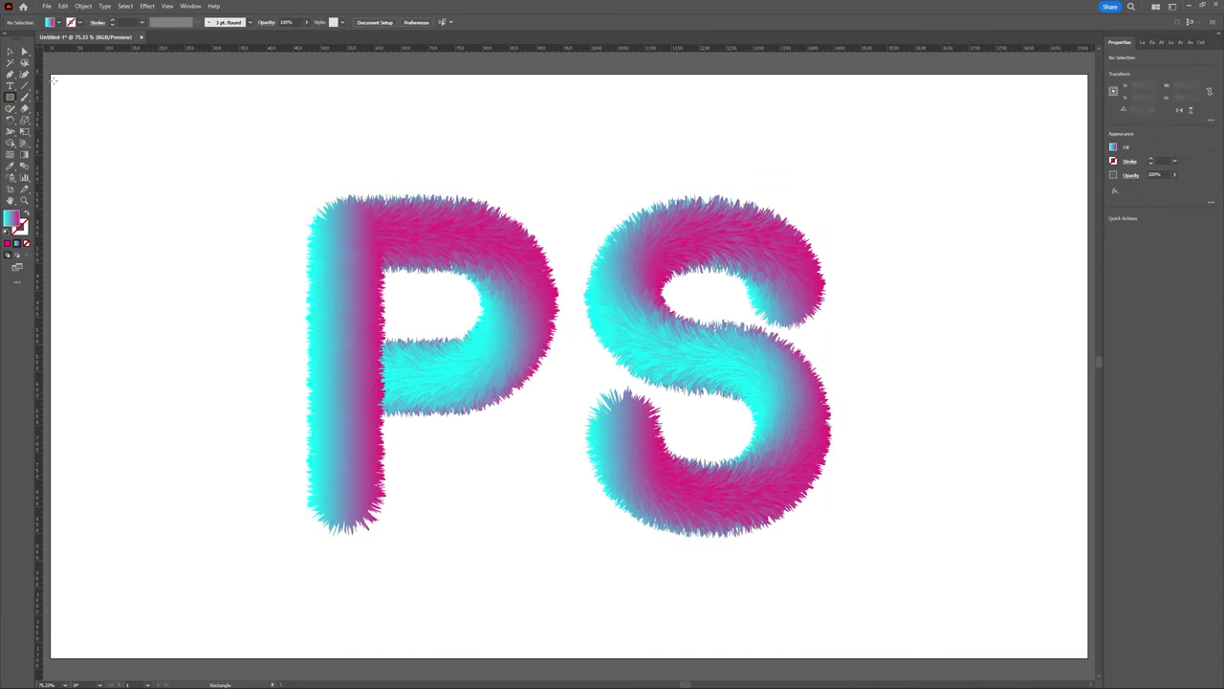
left_click_drag(51, 75, 1087, 657)
key("v")
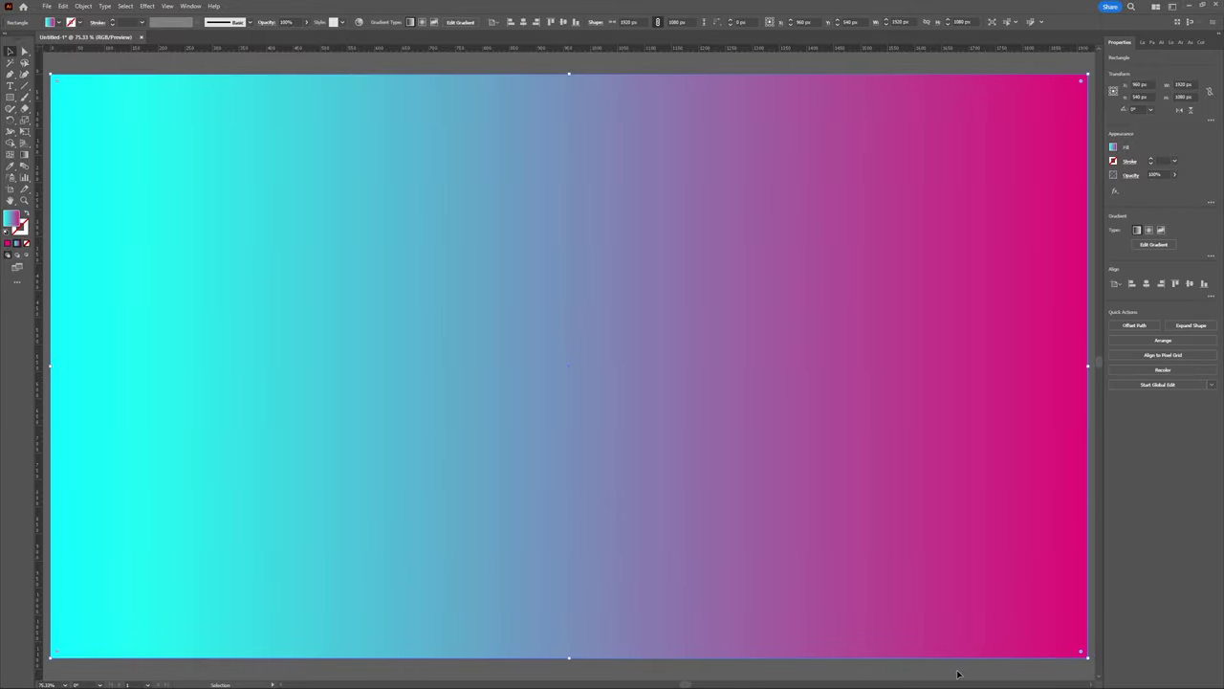
key("ctrl+shift+bracketleft")
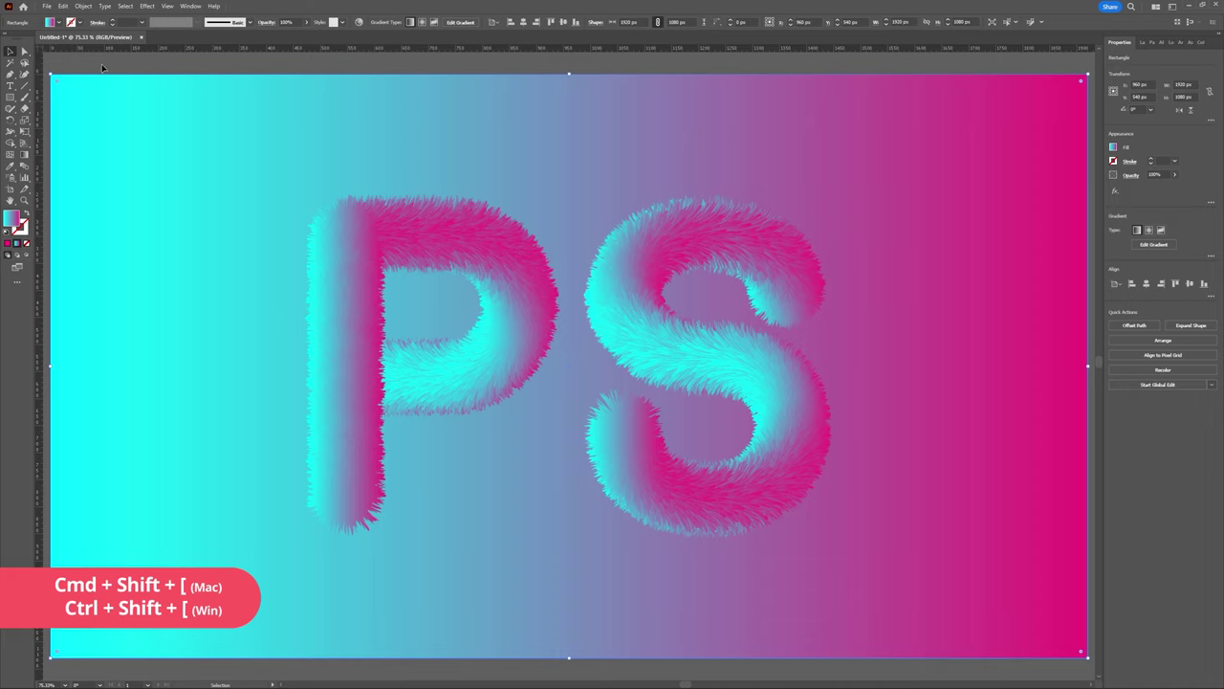
left_click(102, 67)
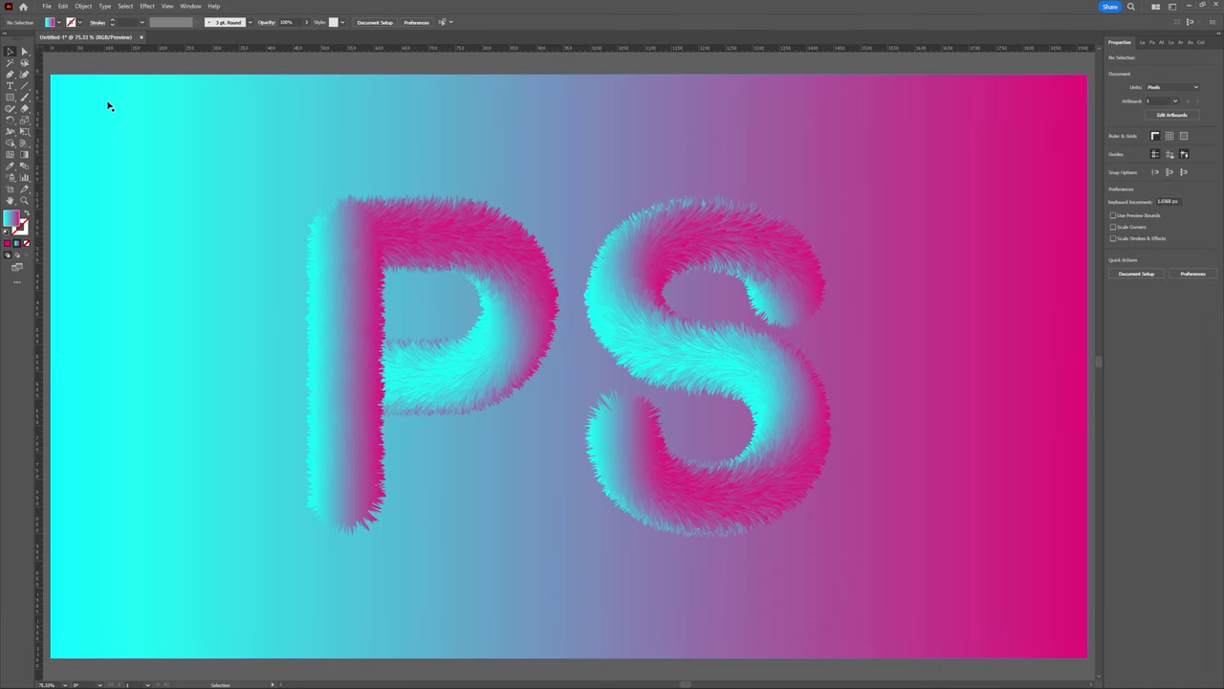
key("v")
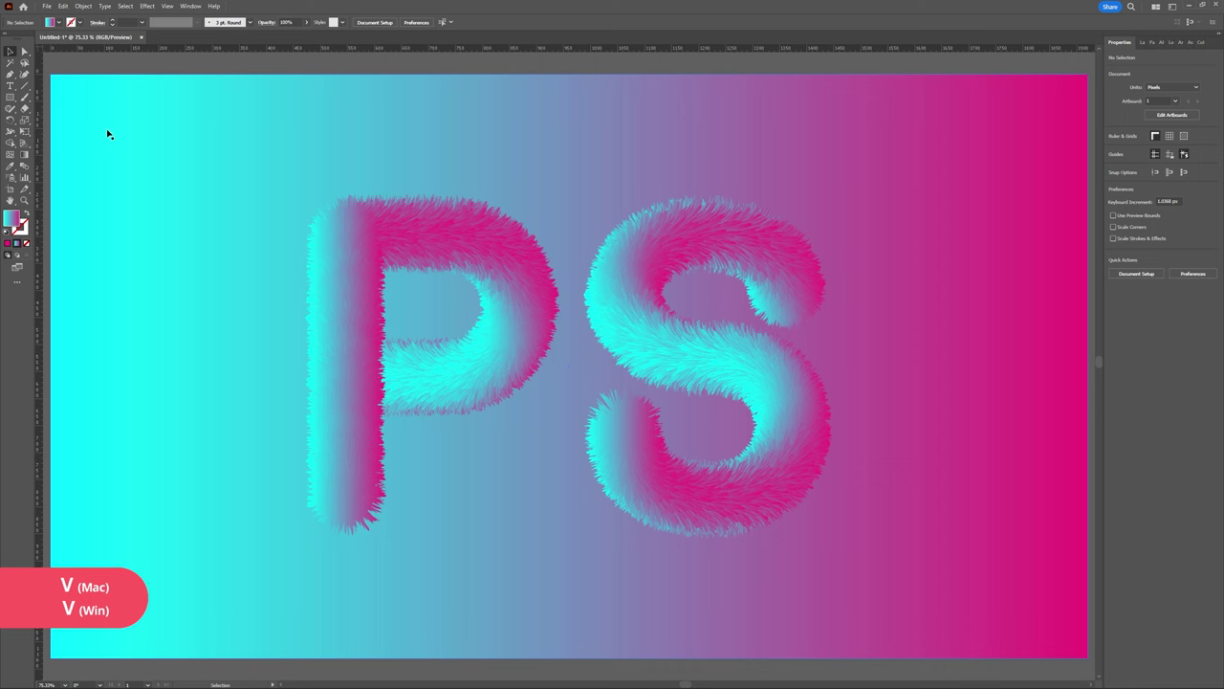
left_click(106, 123)
Darken both linked gradient colours of the background using Recolor Artwork's brightness wheel
left_click(65, 6)
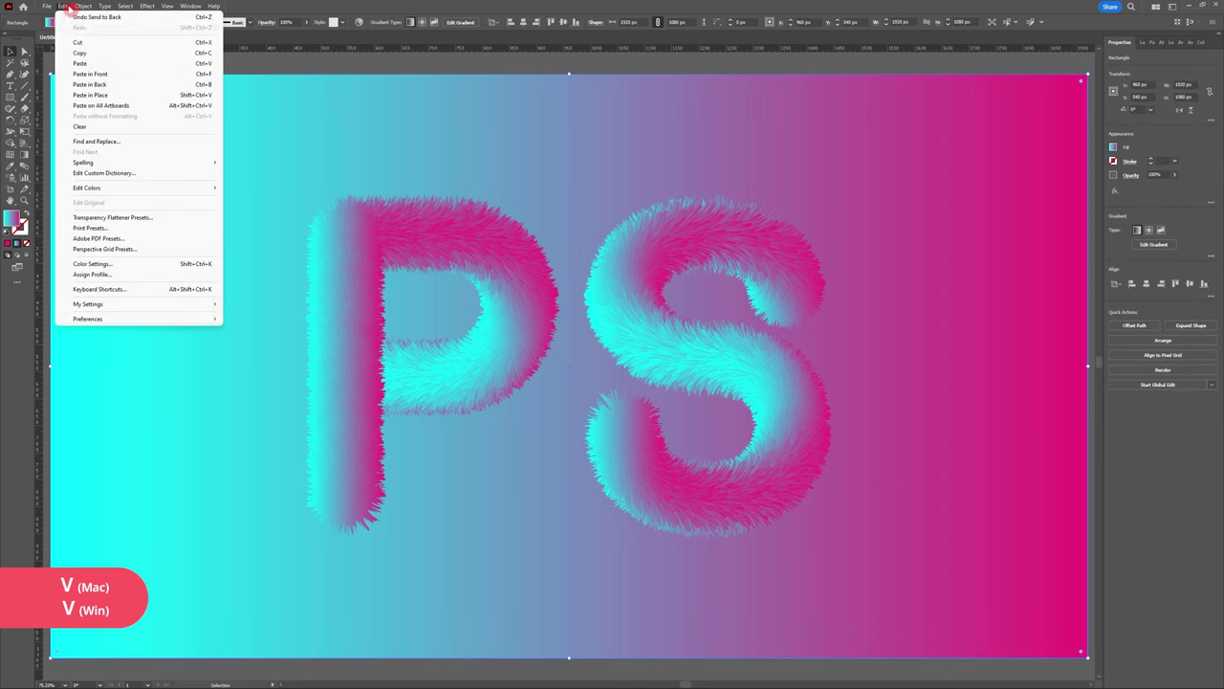
mouse_move(153, 188)
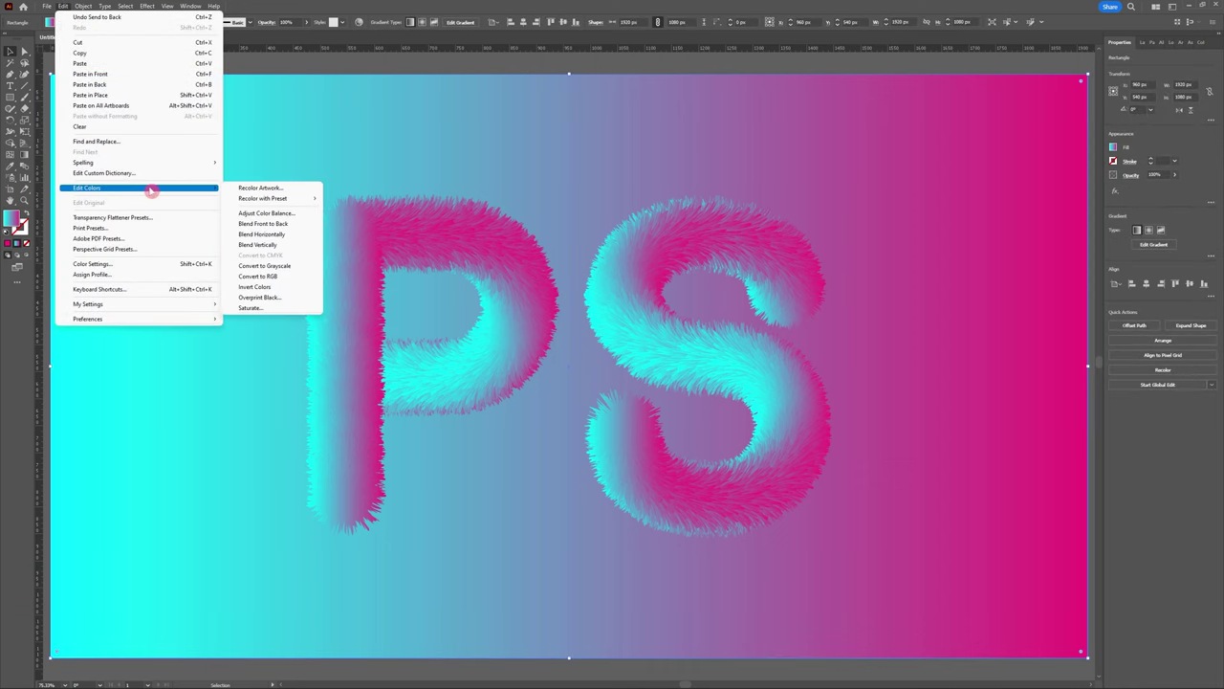
left_click(305, 188)
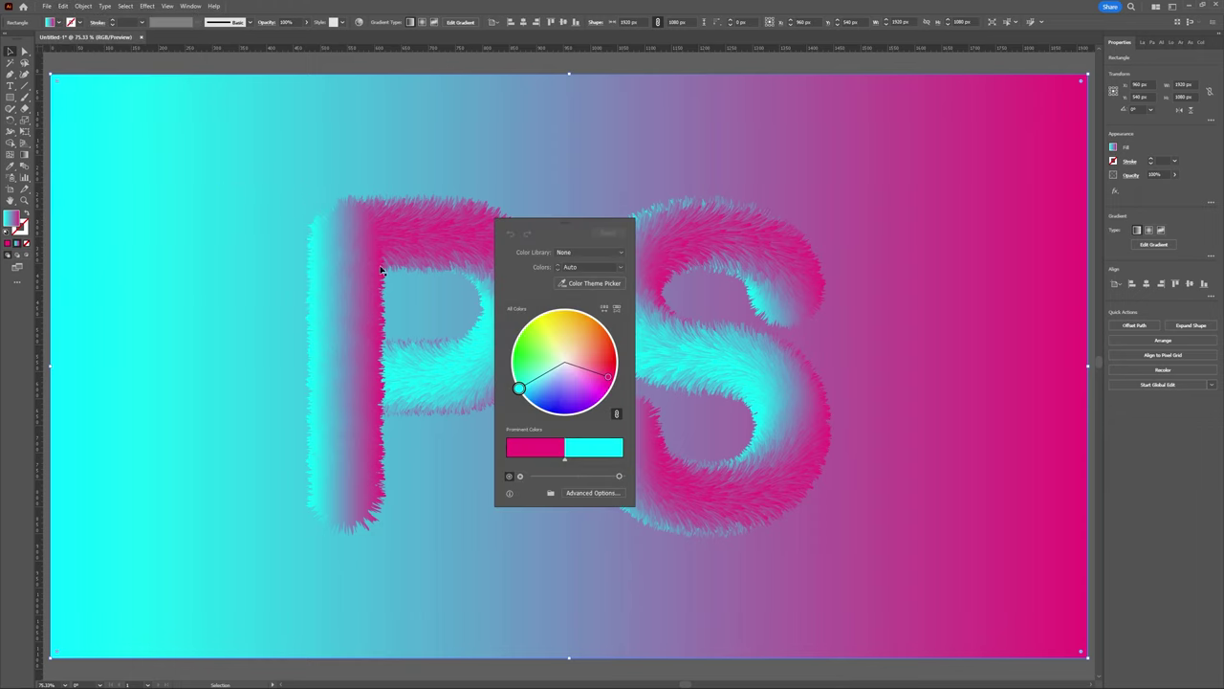
left_click(519, 476)
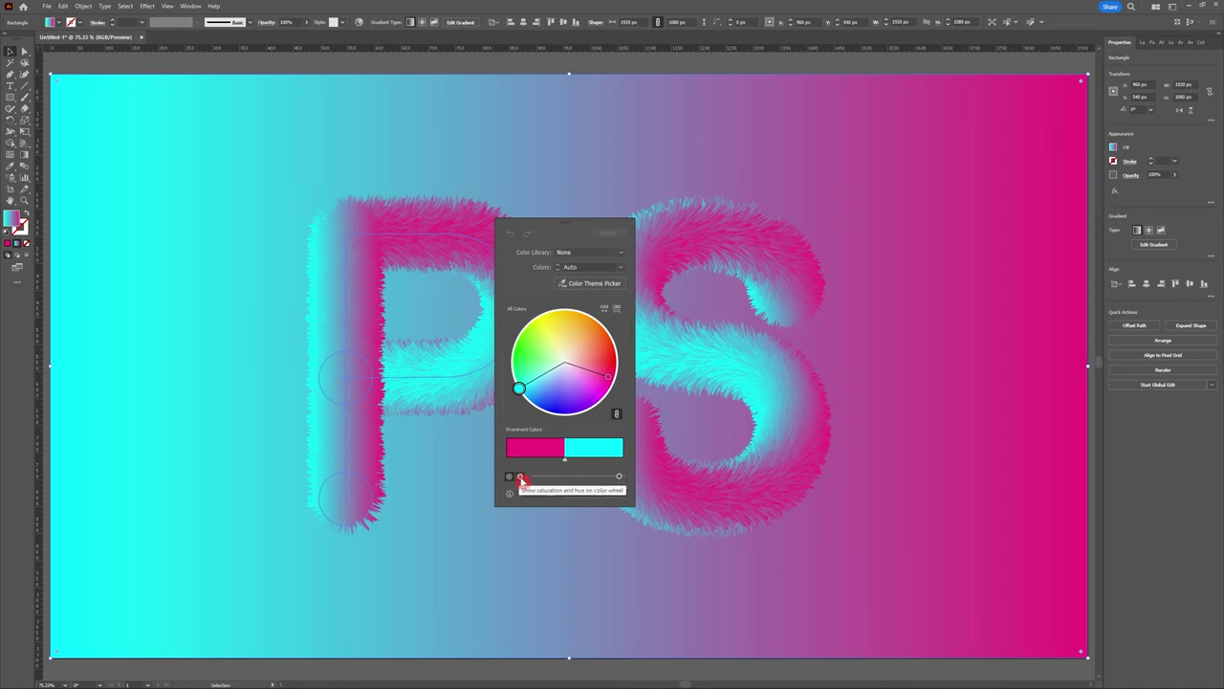
left_click(520, 478)
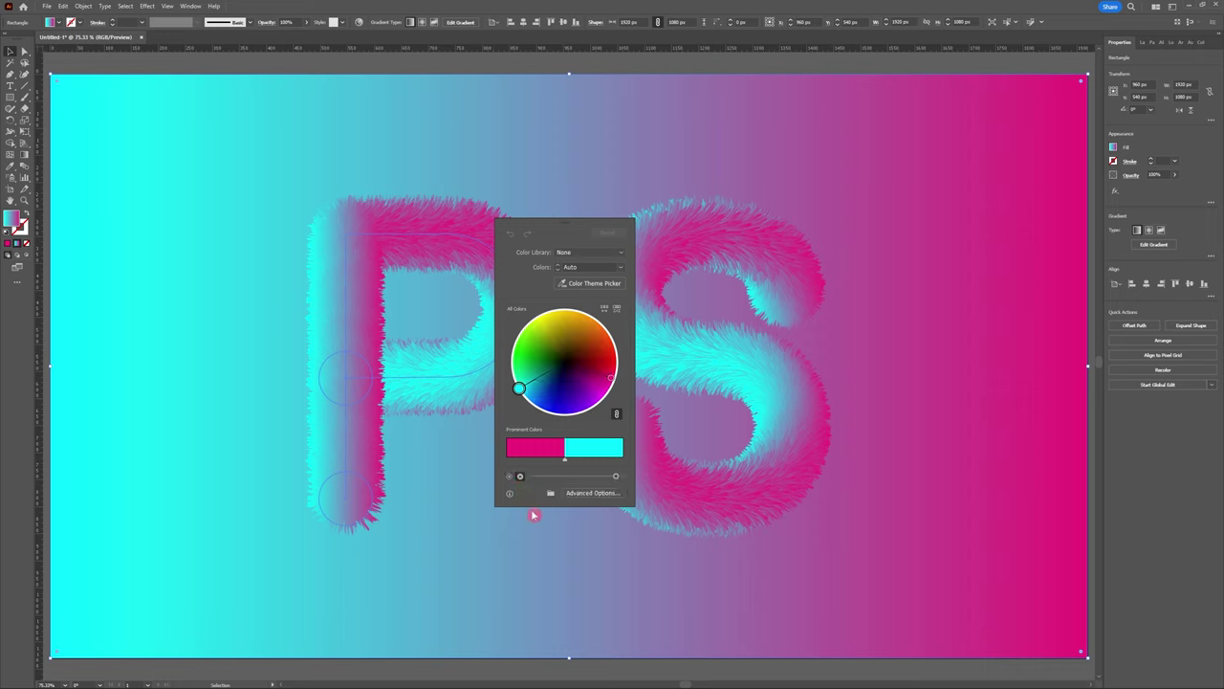
left_click_drag(522, 399, 527, 384)
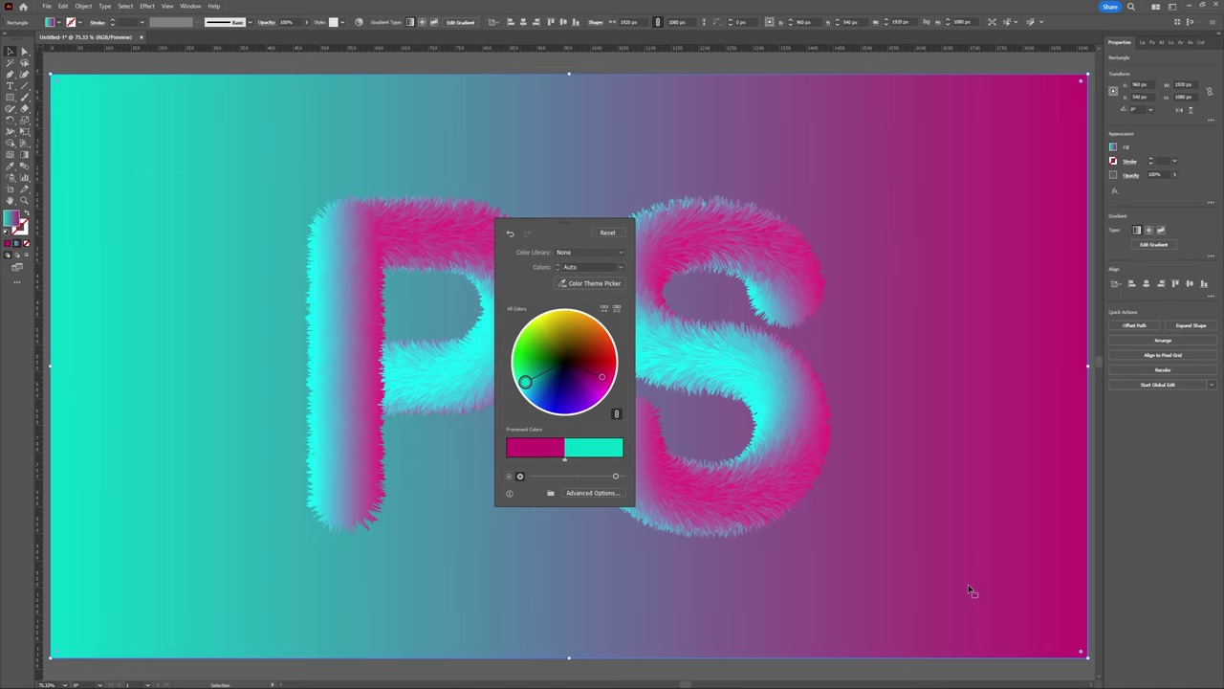
left_click(869, 670)
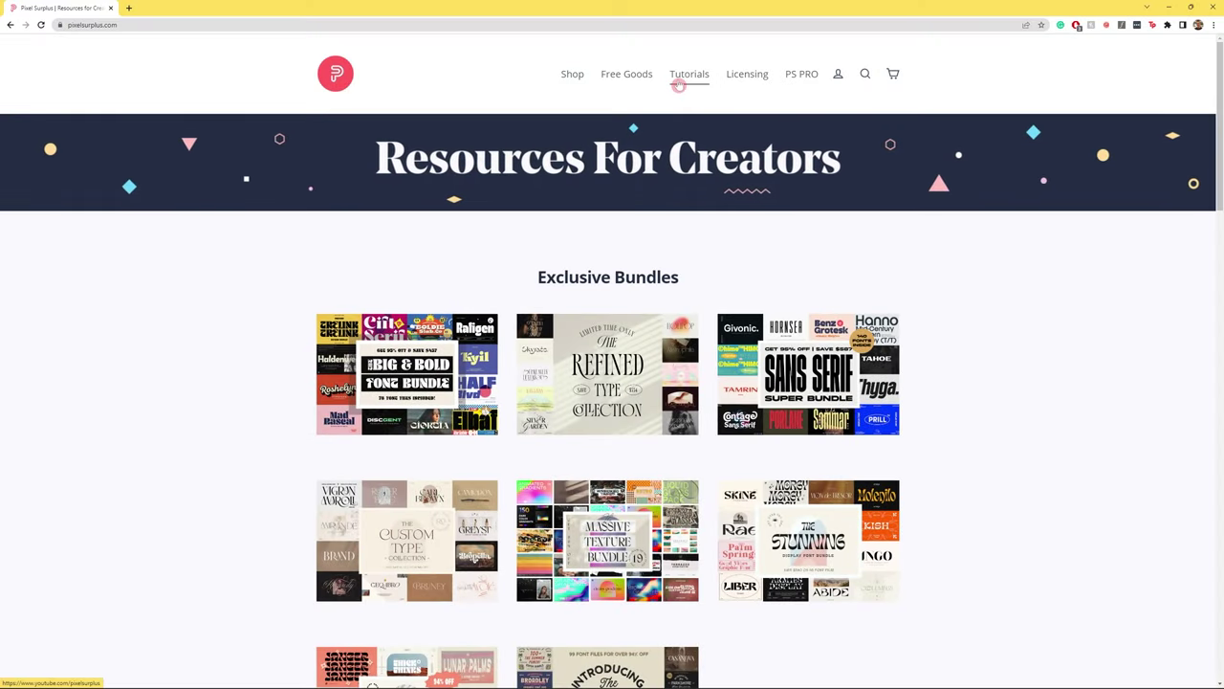
Browse the free fonts, textures, web tools, mockups and templates collections, then the catalog
mouse_move(633, 80)
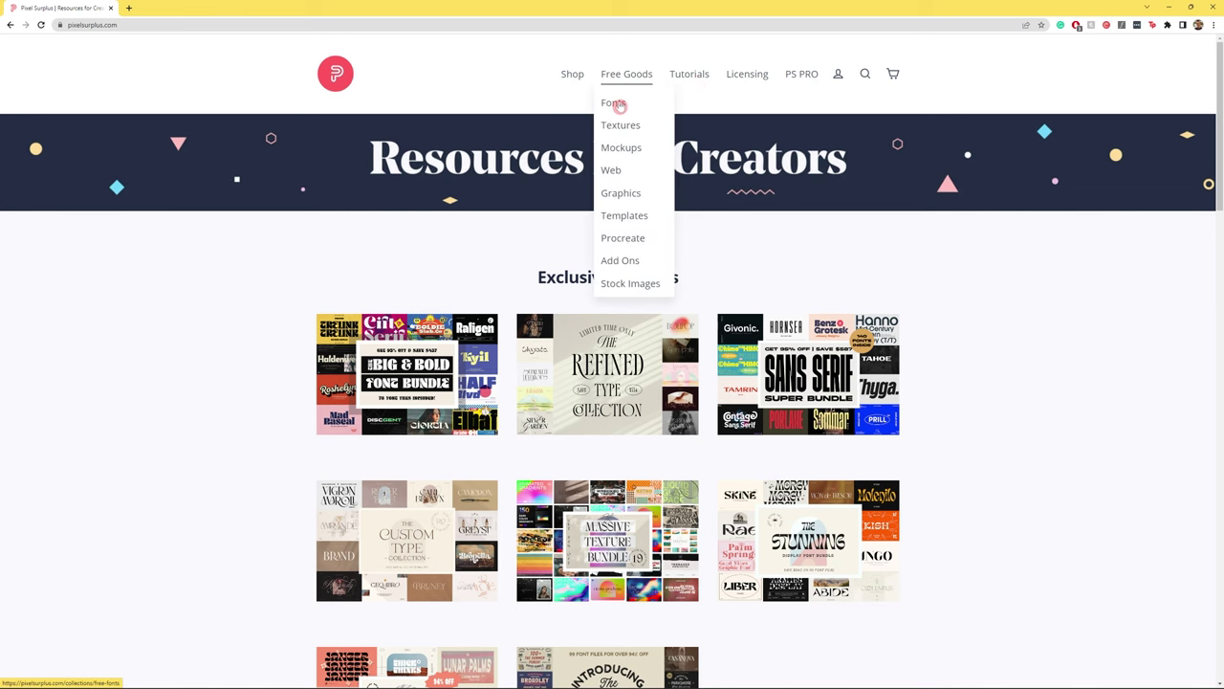
left_click(619, 105)
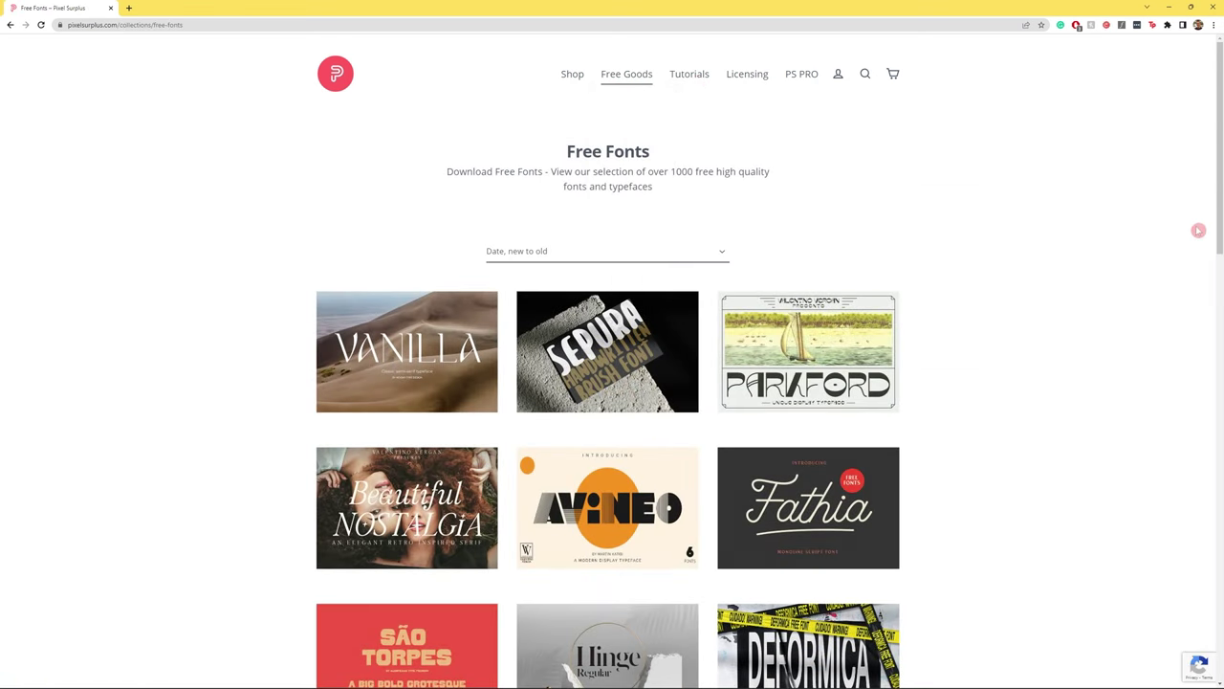
mouse_move(1217, 216)
left_mouse_down()
mouse_move(1218, 336)
mouse_move(1205, 200)
left_mouse_up()
mouse_move(628, 77)
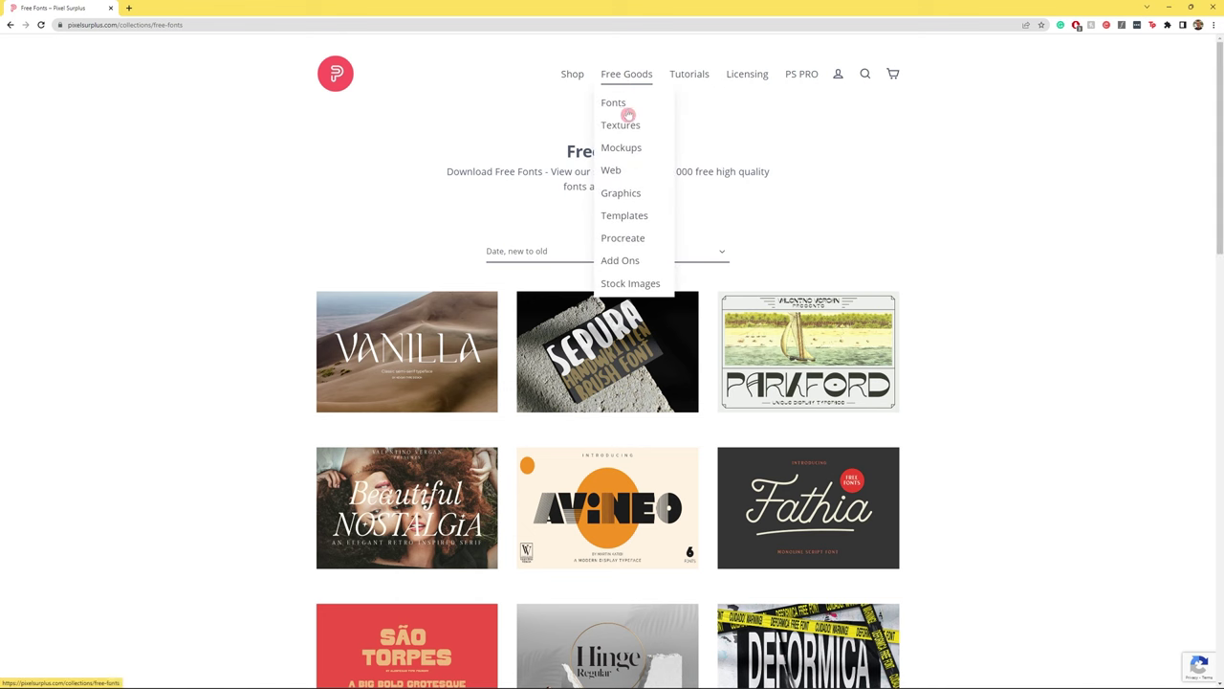
left_click(626, 124)
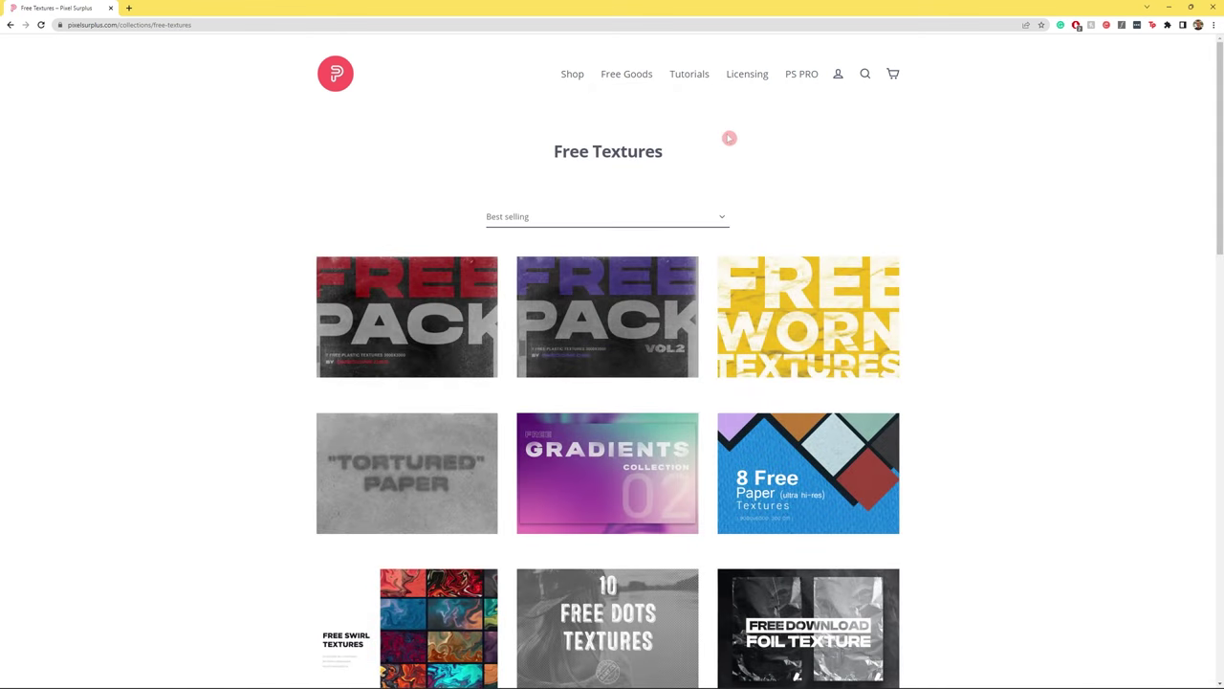
mouse_move(631, 75)
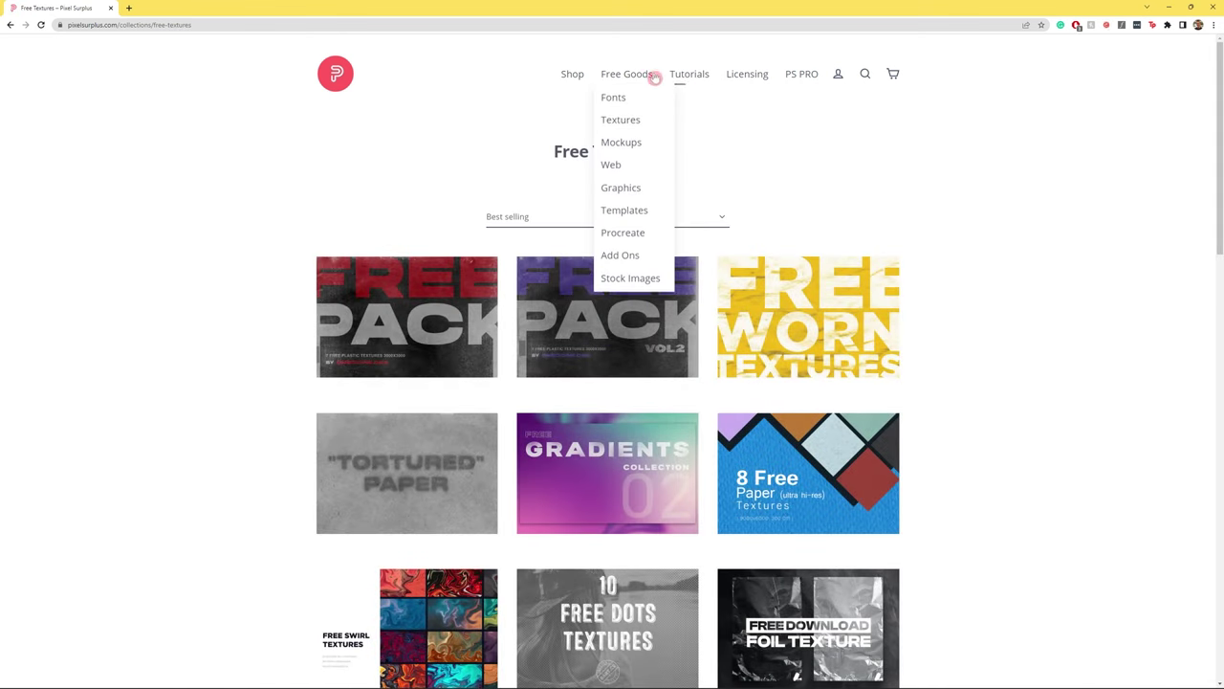
left_click(631, 173)
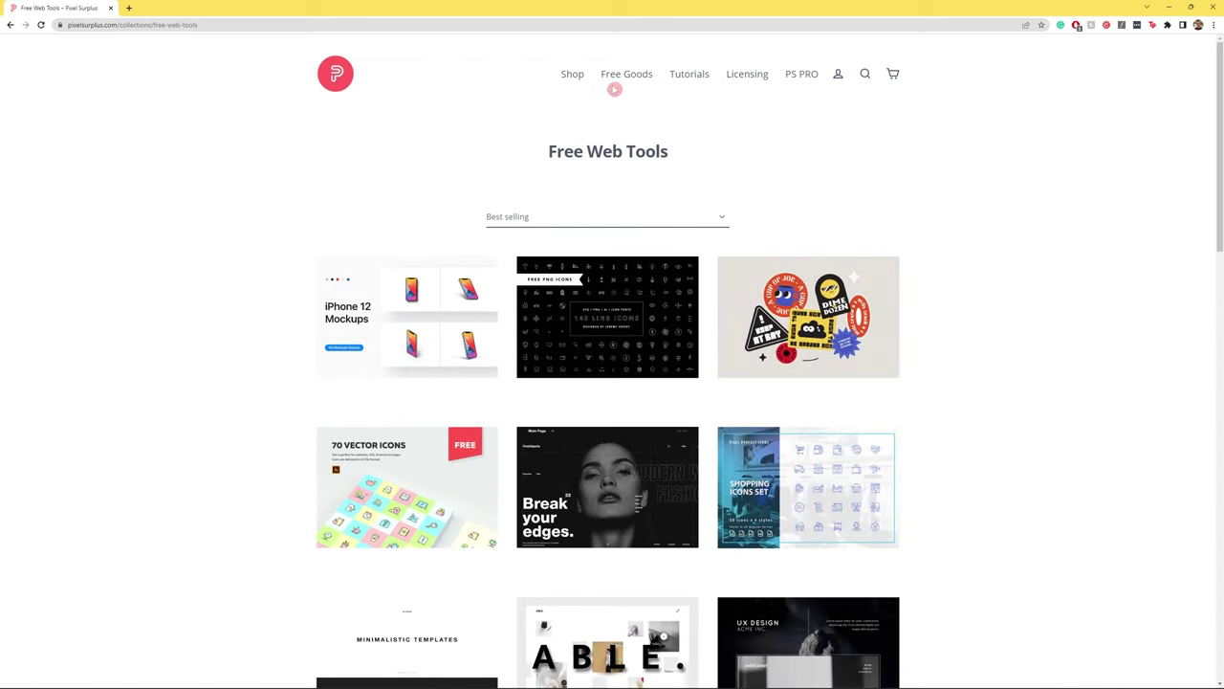
mouse_move(617, 79)
left_click(620, 149)
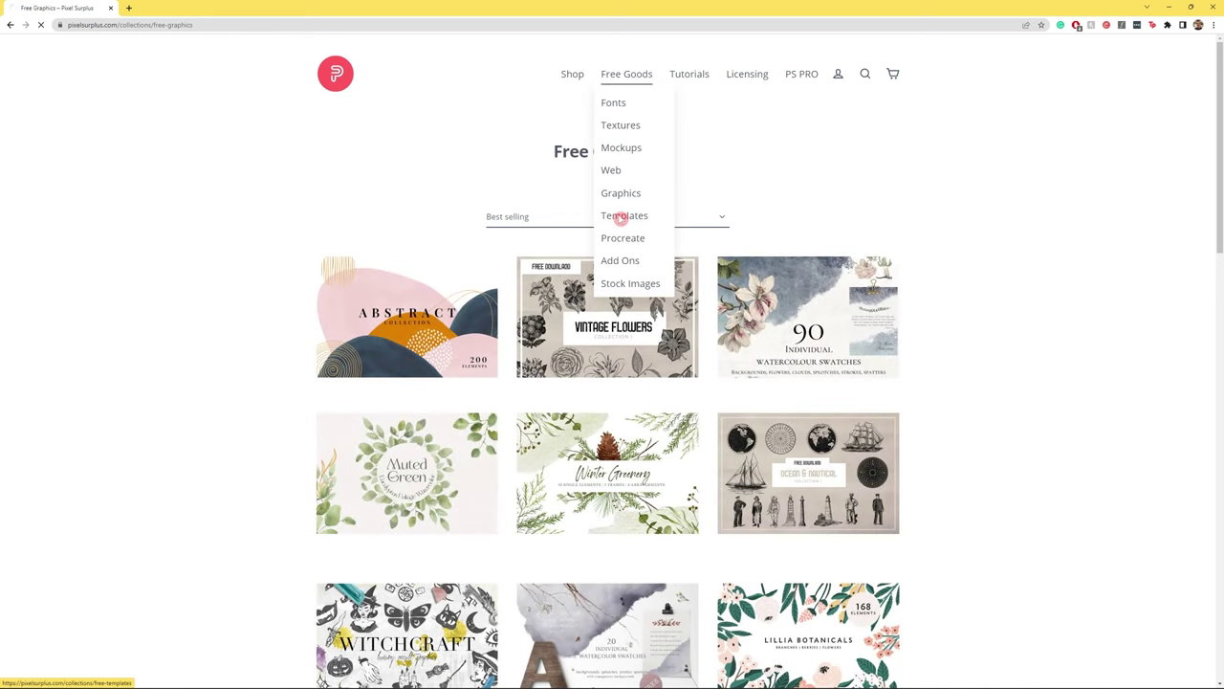
left_click(622, 217)
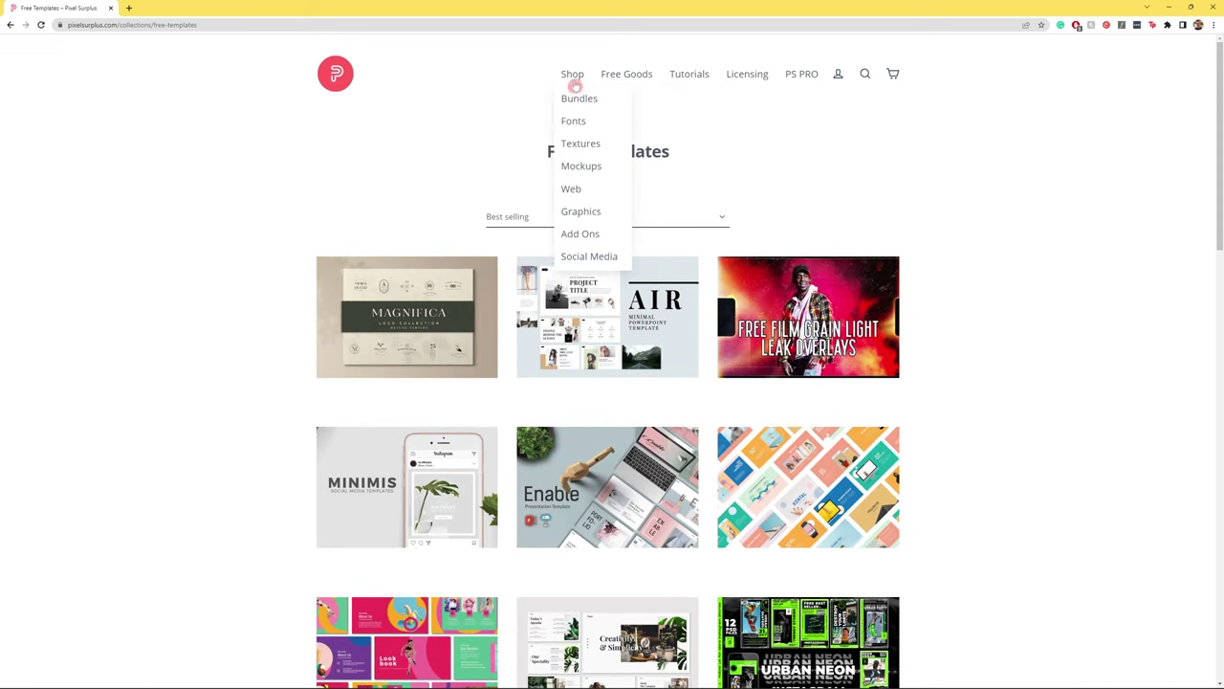
left_click(572, 74)
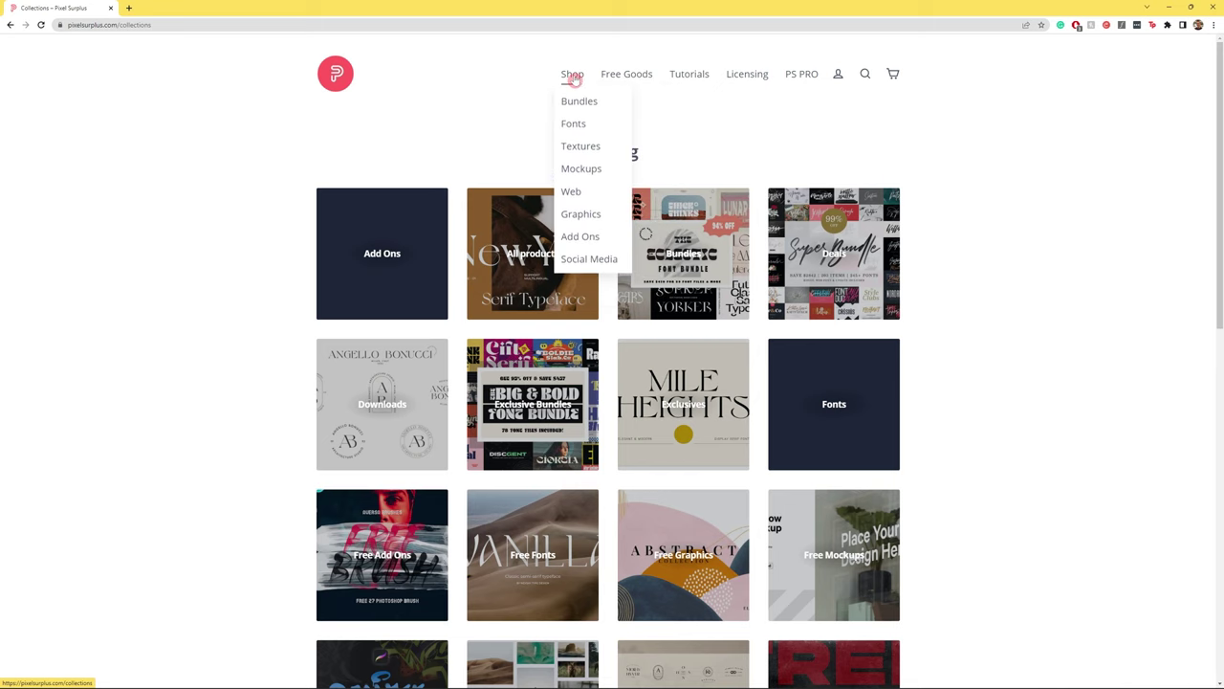
Open The Big & Bold Font Bundle and view its Trelink, Cift Serif, Haldenweg, Giorgia, Roshelyn previews
left_click(342, 80)
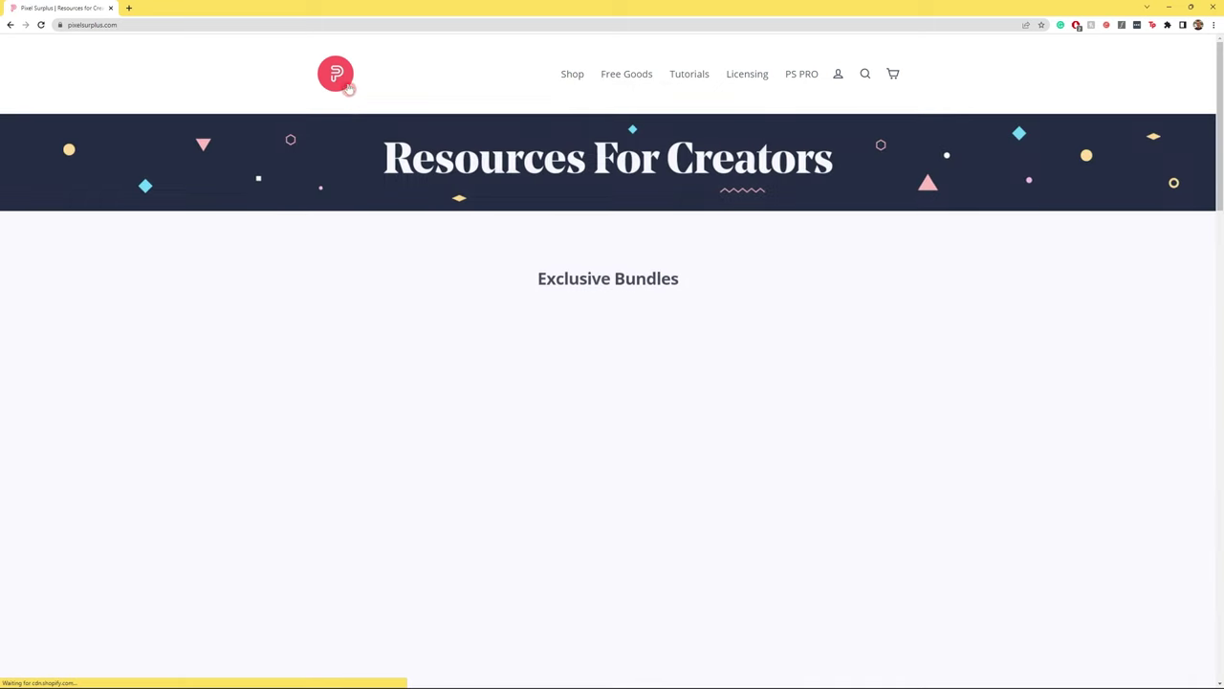
left_click(465, 352)
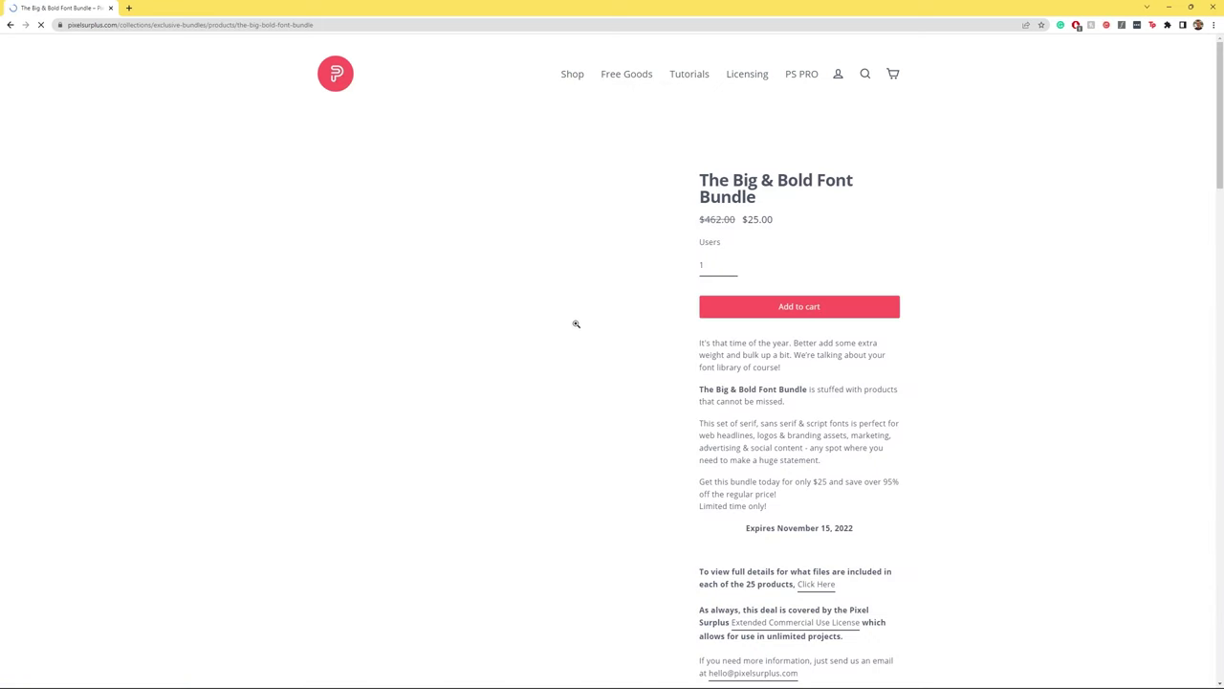
left_click(333, 196)
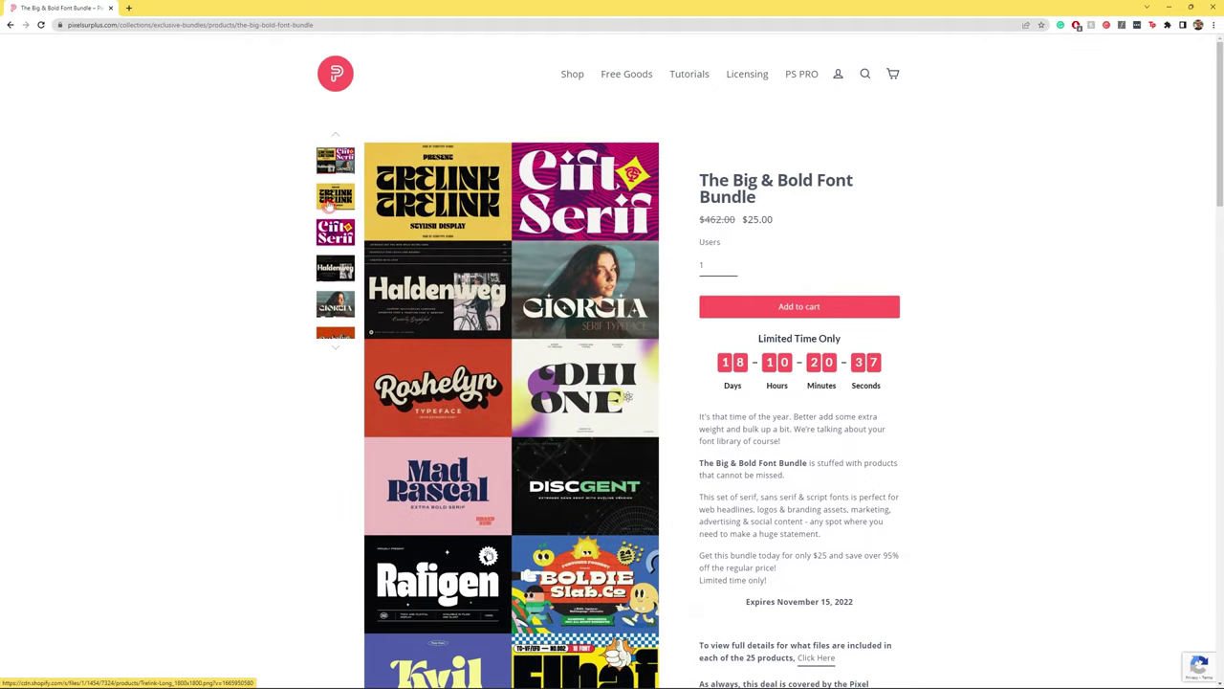
left_click(333, 196)
left_click(332, 198)
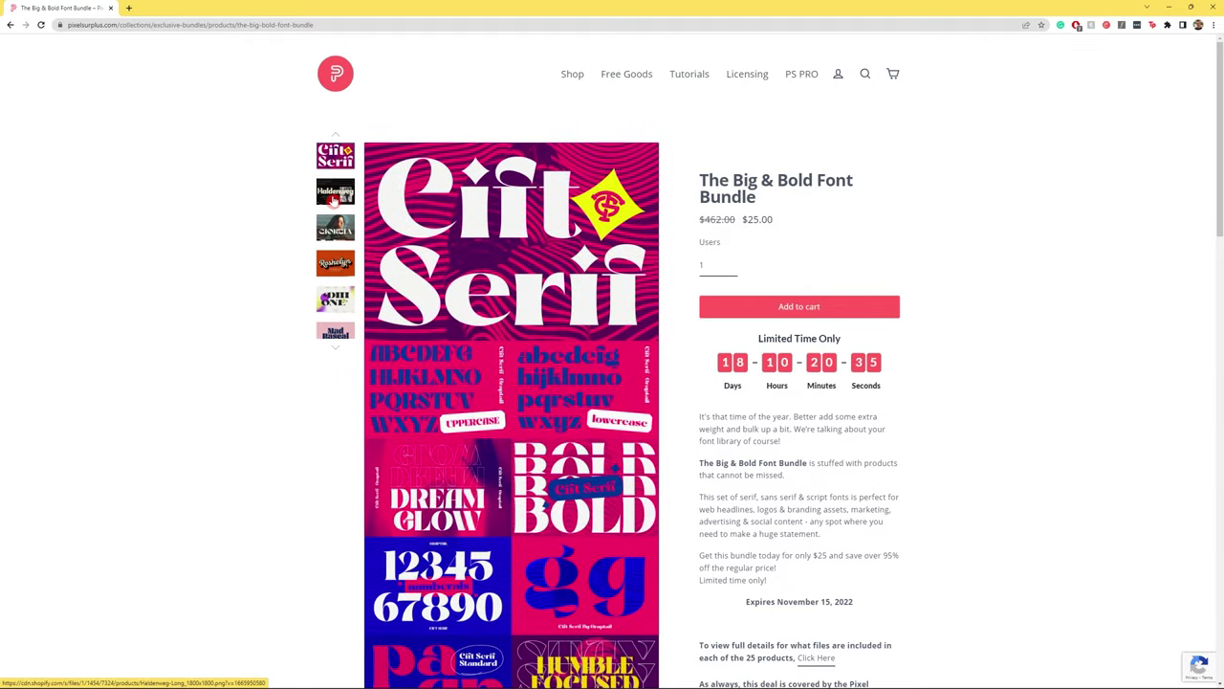
left_click(333, 198)
left_click(333, 198)
left_click(333, 198)
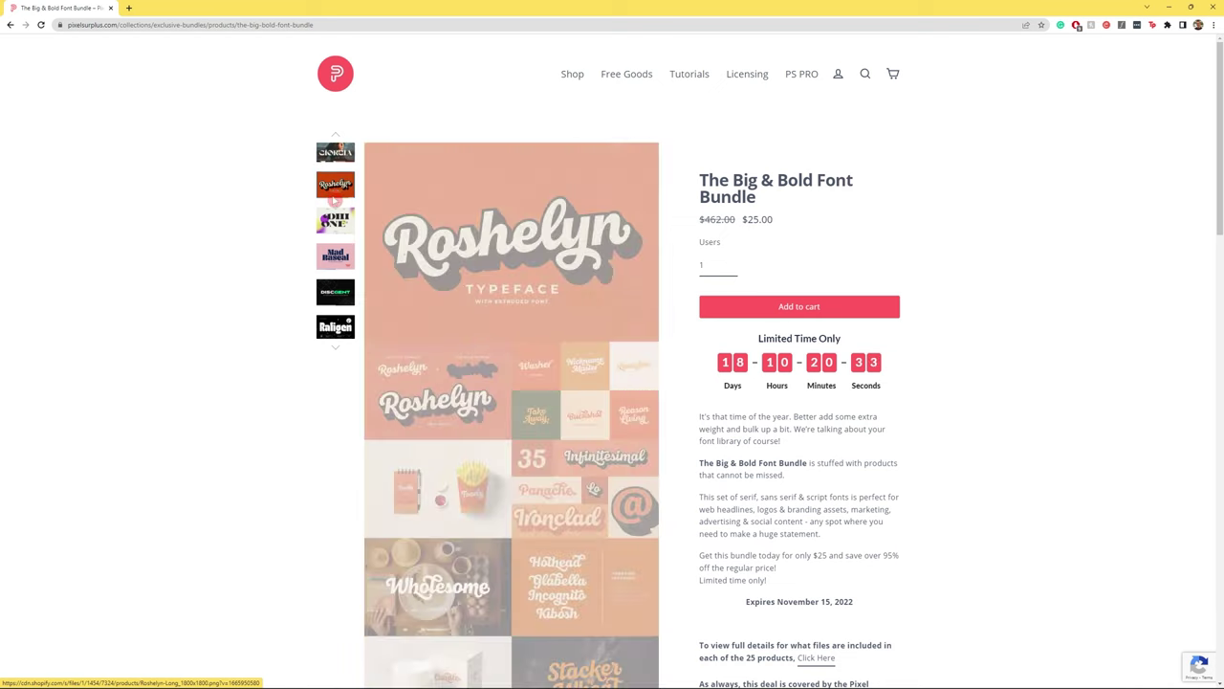